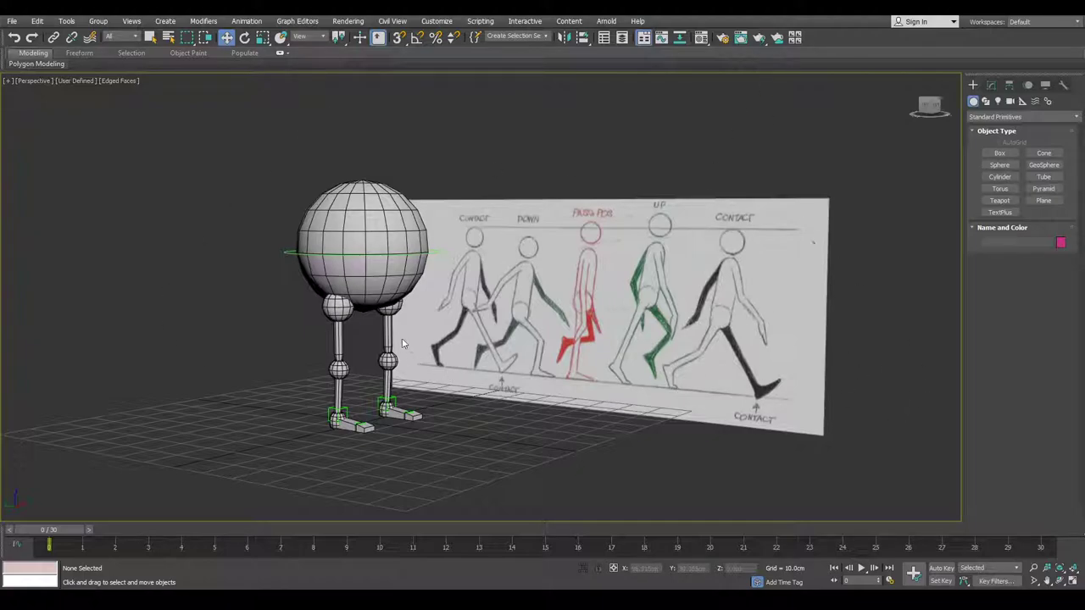
Select the control circle around the character's body and turn on Auto Key at frame 0
{"action": "left_click", "coordinate": [424, 253]}
{"action": "middle_click_drag", "start_coordinate": [432, 259], "coordinate": [466, 318], "text": "alt"}
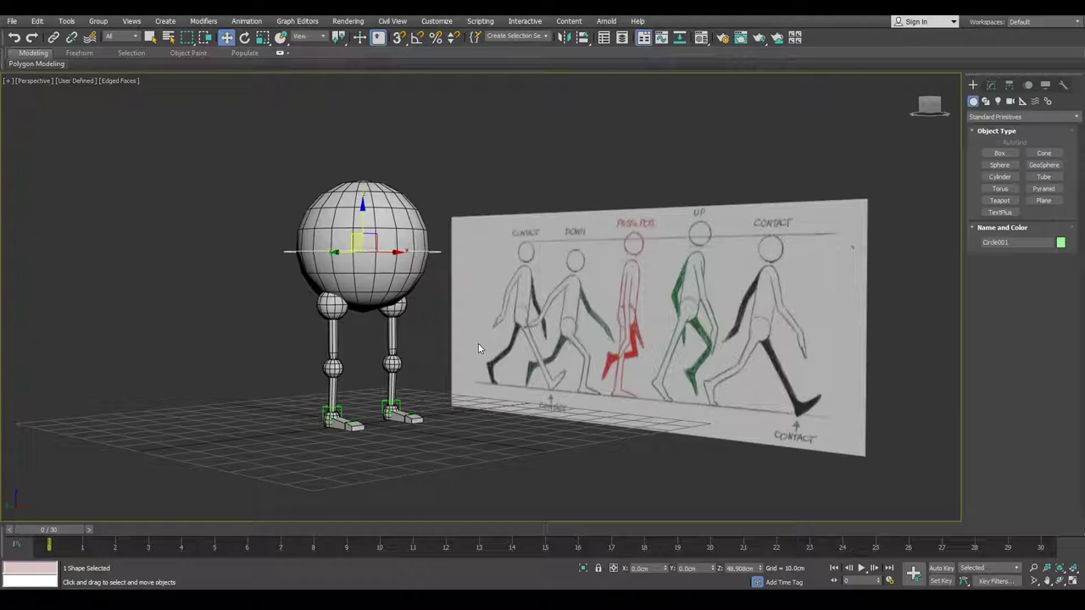
{"action": "left_click_drag", "start_coordinate": [362, 219], "coordinate": [374, 245]}
{"action": "key", "text": "ctrl+z"}
{"action": "middle_click_drag", "start_coordinate": [396, 378], "coordinate": [393, 383], "text": "alt"}
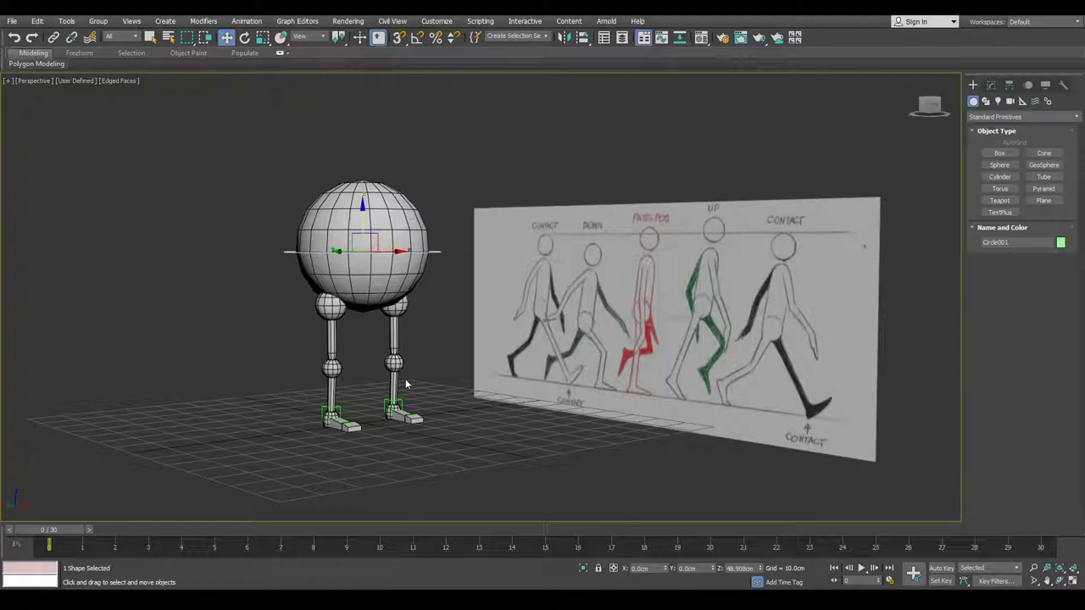
{"action": "middle_click_drag", "start_coordinate": [448, 405], "coordinate": [464, 408], "text": "alt"}
{"action": "left_click", "coordinate": [941, 567]}
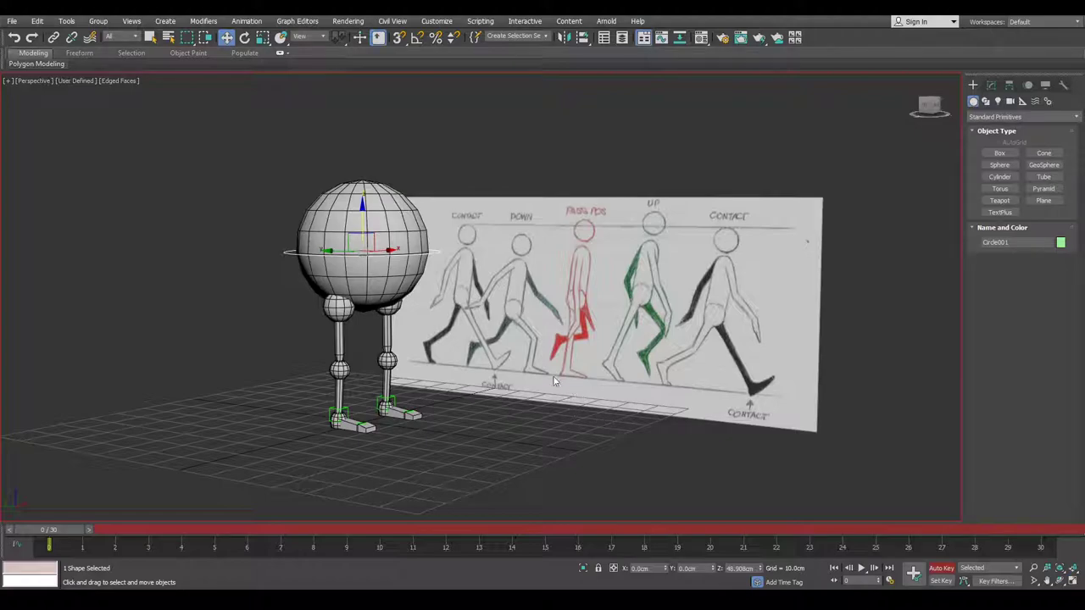
Examine the contact, down, passing and up poses on the walk cycle reference sheet
{"action": "scroll", "coordinate": [466, 273], "scroll_direction": "up", "scroll_amount": 2}
{"action": "middle_click_drag", "start_coordinate": [593, 359], "coordinate": [513, 328]}
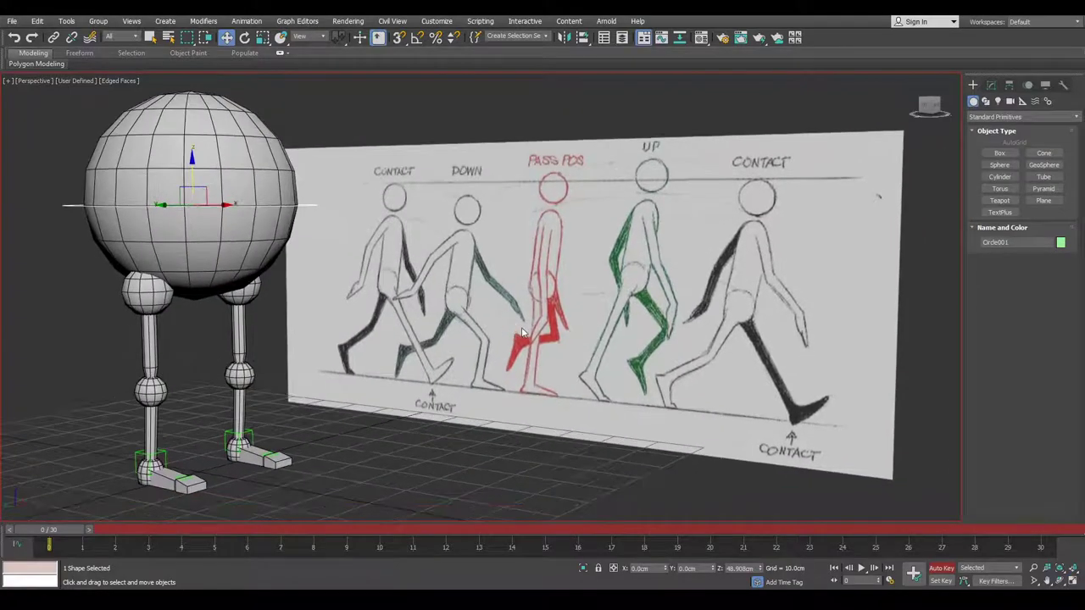
{"action": "scroll", "coordinate": [433, 263], "scroll_direction": "up", "scroll_amount": 3}
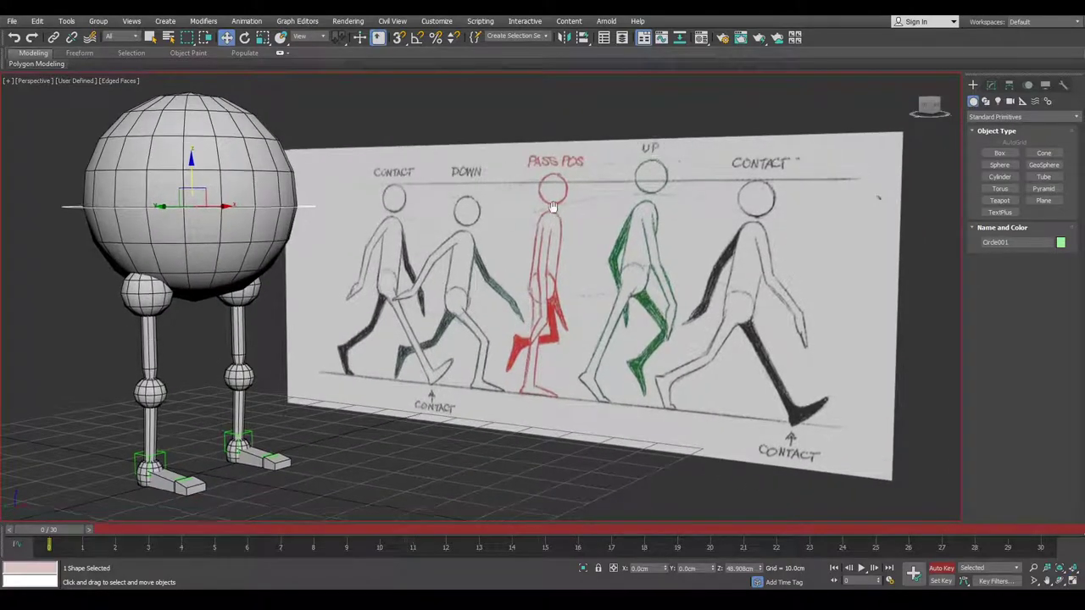
{"action": "middle_click_drag", "start_coordinate": [471, 230], "coordinate": [515, 231], "text": "alt"}
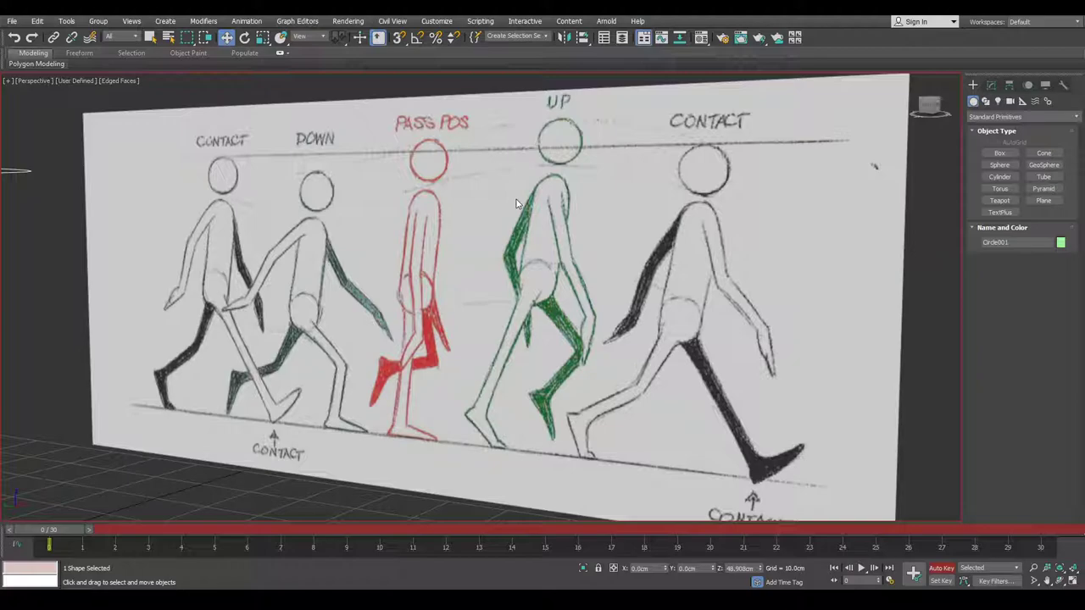
{"action": "scroll", "coordinate": [505, 238], "scroll_direction": "down", "scroll_amount": 3}
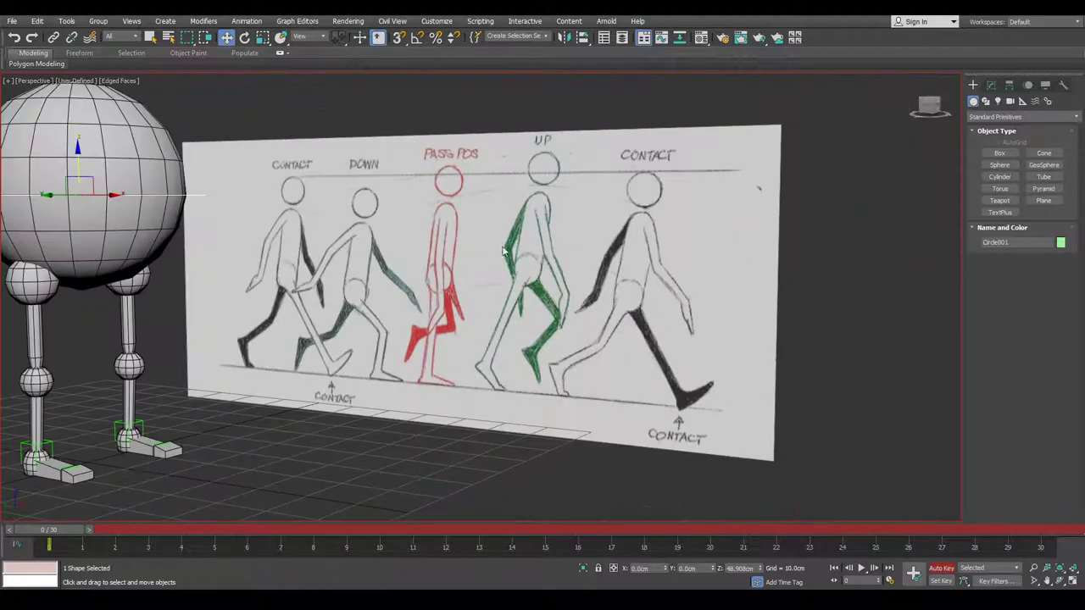
{"action": "middle_click_drag", "start_coordinate": [442, 314], "coordinate": [494, 308]}
{"action": "middle_click_drag", "start_coordinate": [278, 339], "coordinate": [341, 351]}
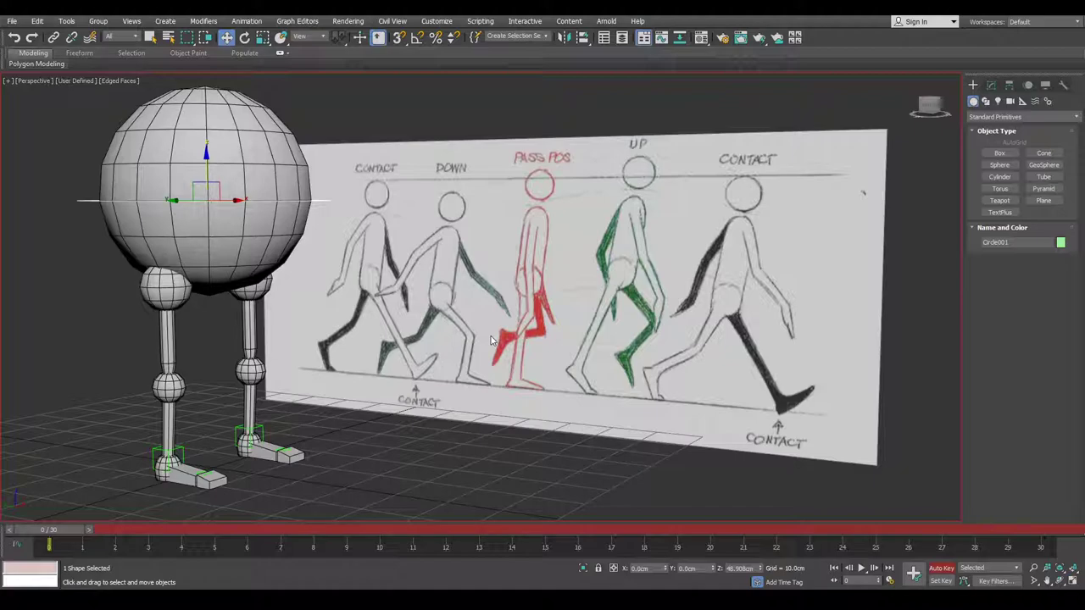
{"action": "scroll", "coordinate": [490, 339], "scroll_direction": "down", "scroll_amount": 5}
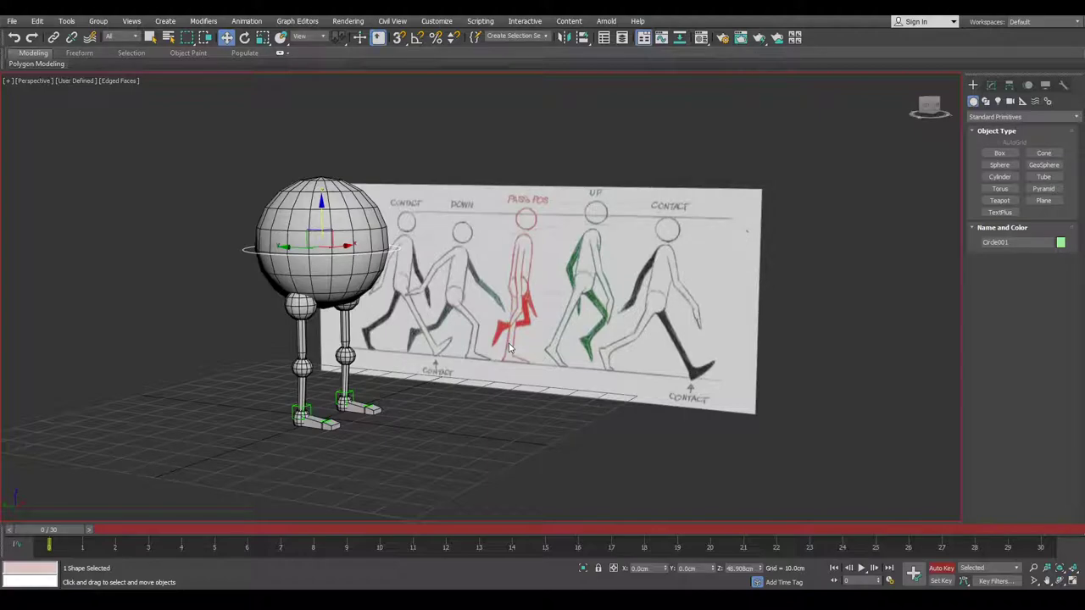
{"action": "middle_click_drag", "start_coordinate": [391, 343], "coordinate": [459, 350]}
In the Left view, compare the feet with the reference ground line and try sliding the body forward
{"action": "key", "text": "l"}
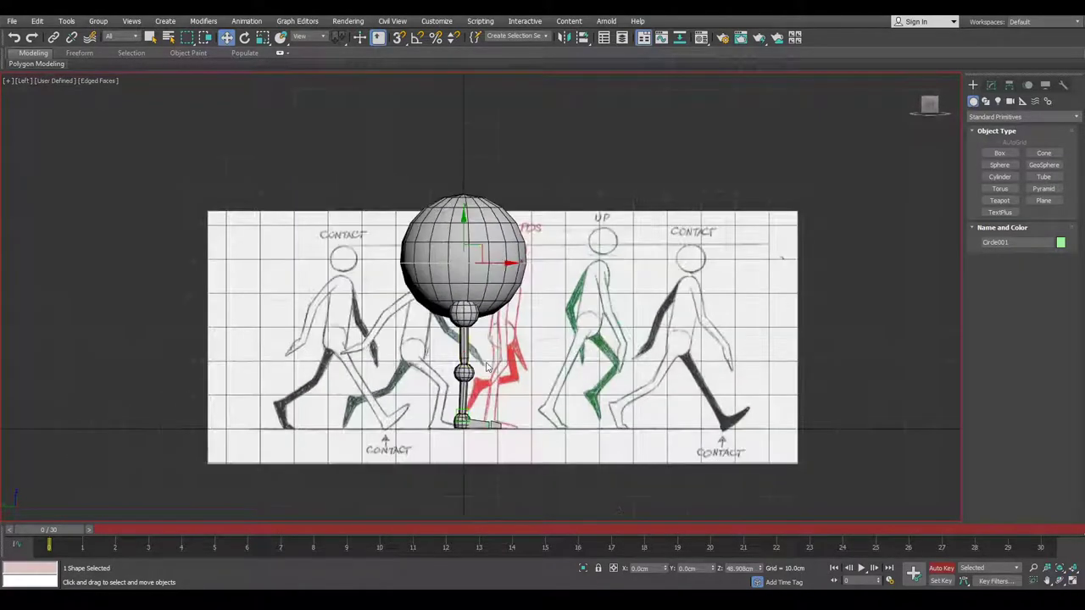
{"action": "scroll", "coordinate": [500, 407], "scroll_direction": "up", "scroll_amount": 2}
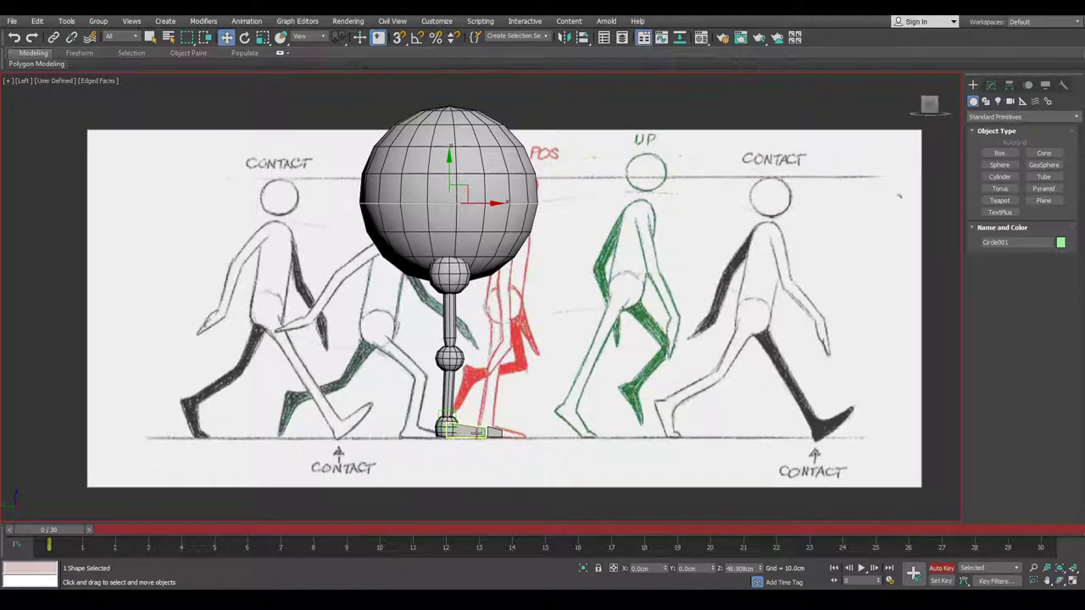
{"action": "key", "text": "g"}
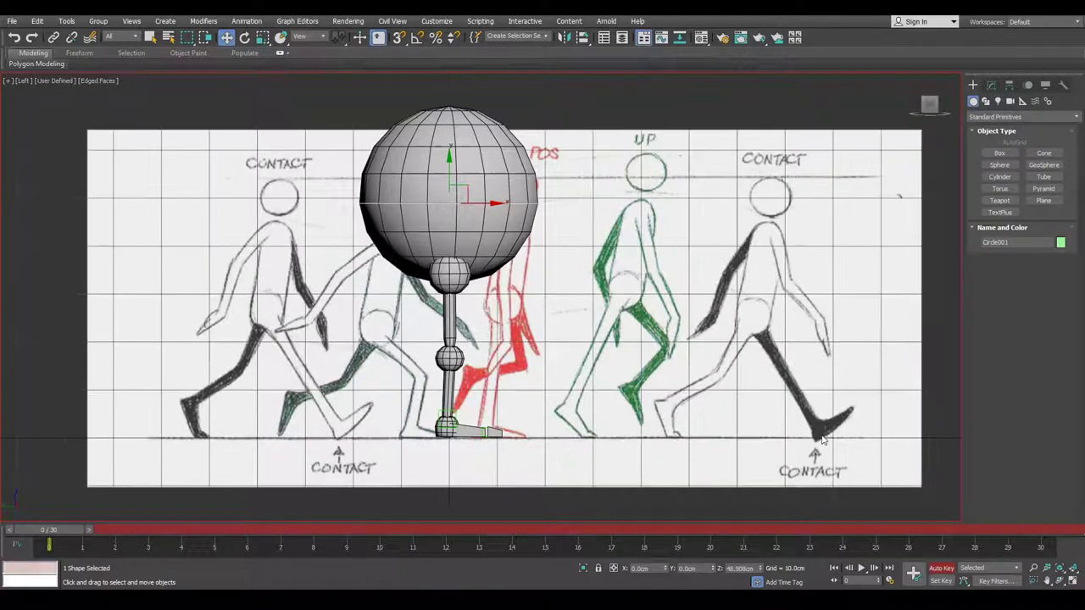
{"action": "scroll", "coordinate": [462, 446], "scroll_direction": "up", "scroll_amount": 4}
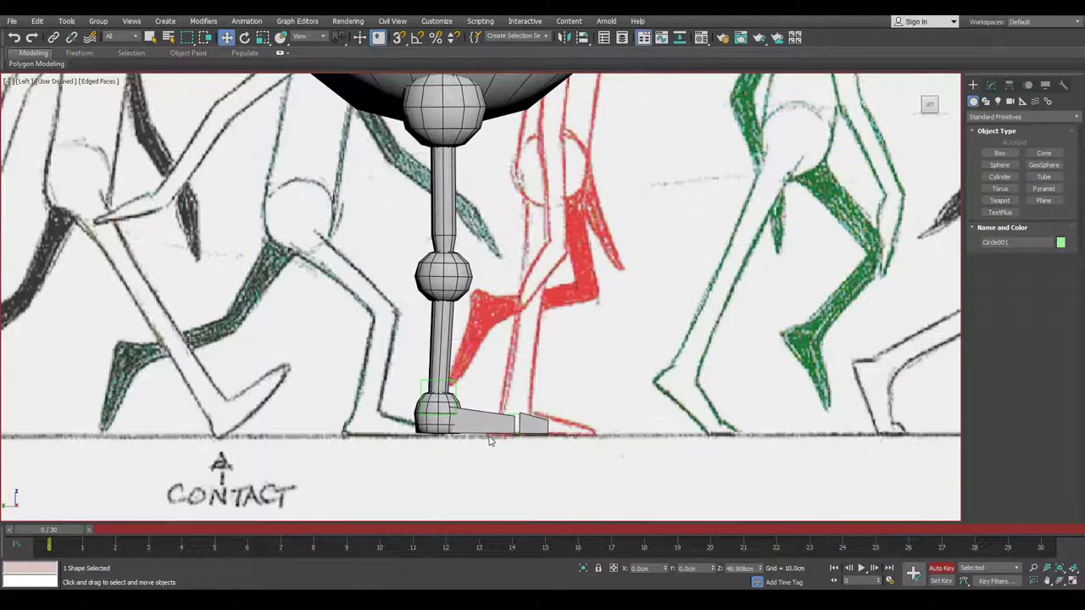
{"action": "scroll", "coordinate": [489, 439], "scroll_direction": "down", "scroll_amount": 5}
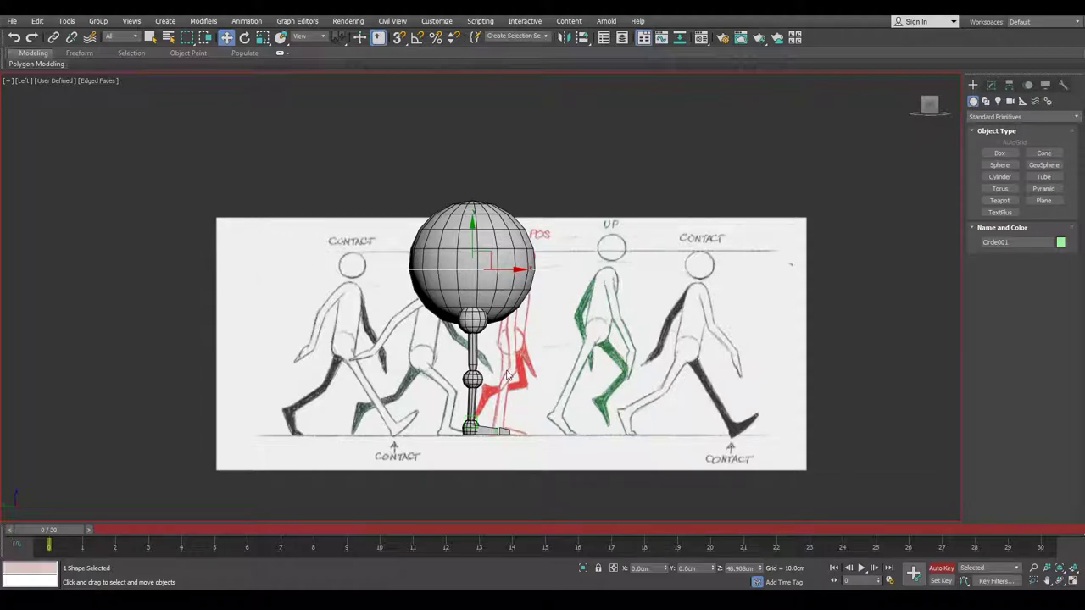
{"action": "scroll", "coordinate": [383, 384], "scroll_direction": "up", "scroll_amount": 2}
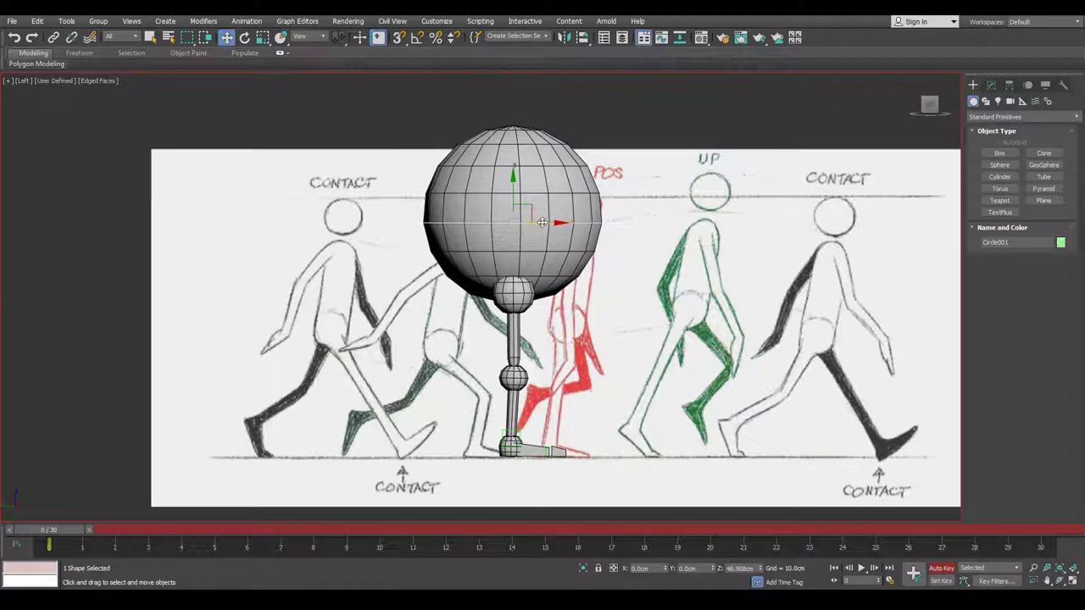
{"action": "left_click_drag", "start_coordinate": [547, 223], "coordinate": [623, 226]}
{"action": "key", "text": "ctrl+z"}
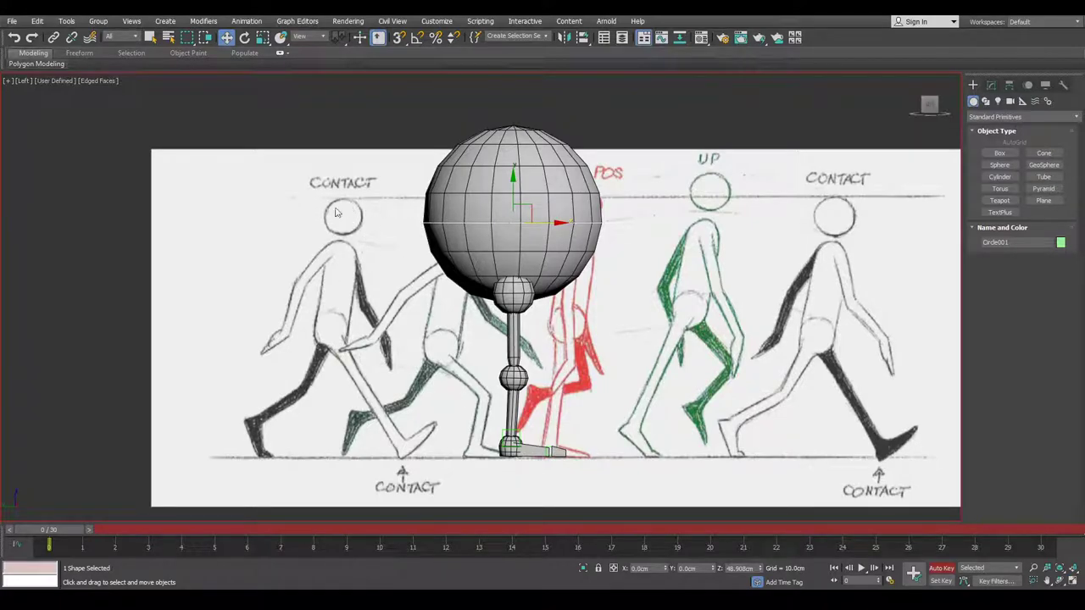
Compare the head and hip heights across the reference poses beside the character
{"action": "scroll", "coordinate": [349, 206], "scroll_direction": "up", "scroll_amount": 2}
{"action": "middle_click_drag", "start_coordinate": [348, 206], "coordinate": [412, 220], "text": "alt"}
{"action": "scroll", "coordinate": [413, 220], "scroll_direction": "down", "scroll_amount": 2}
{"action": "middle_click_drag", "start_coordinate": [413, 221], "coordinate": [500, 241]}
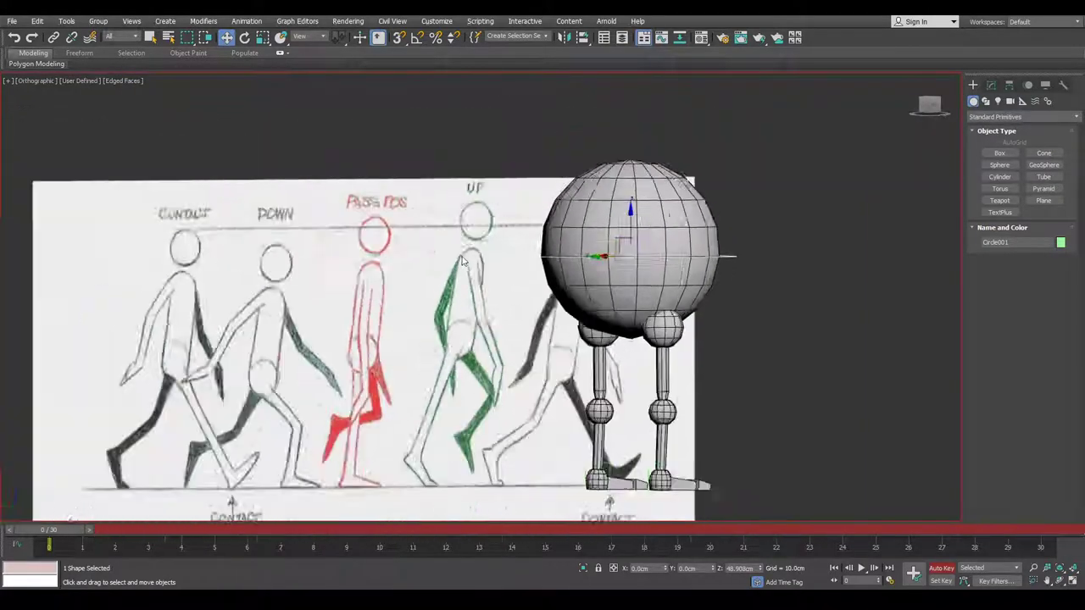
{"action": "scroll", "coordinate": [458, 244], "scroll_direction": "down", "scroll_amount": 2}
{"action": "middle_click_drag", "start_coordinate": [347, 239], "coordinate": [362, 253], "text": "alt"}
{"action": "scroll", "coordinate": [363, 254], "scroll_direction": "up", "scroll_amount": 5}
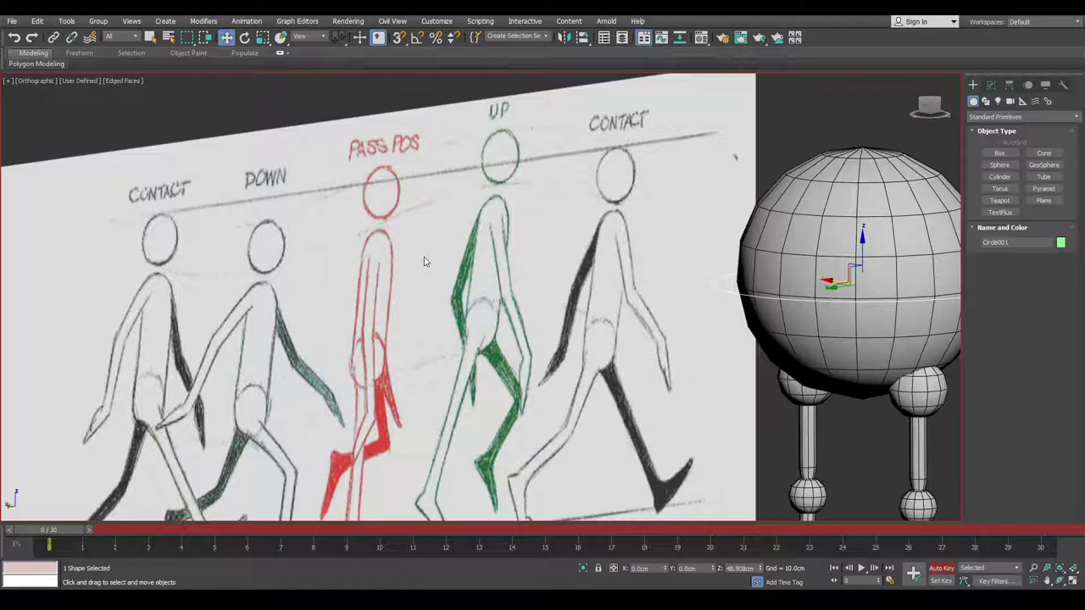
{"action": "middle_click_drag", "start_coordinate": [494, 399], "coordinate": [474, 356]}
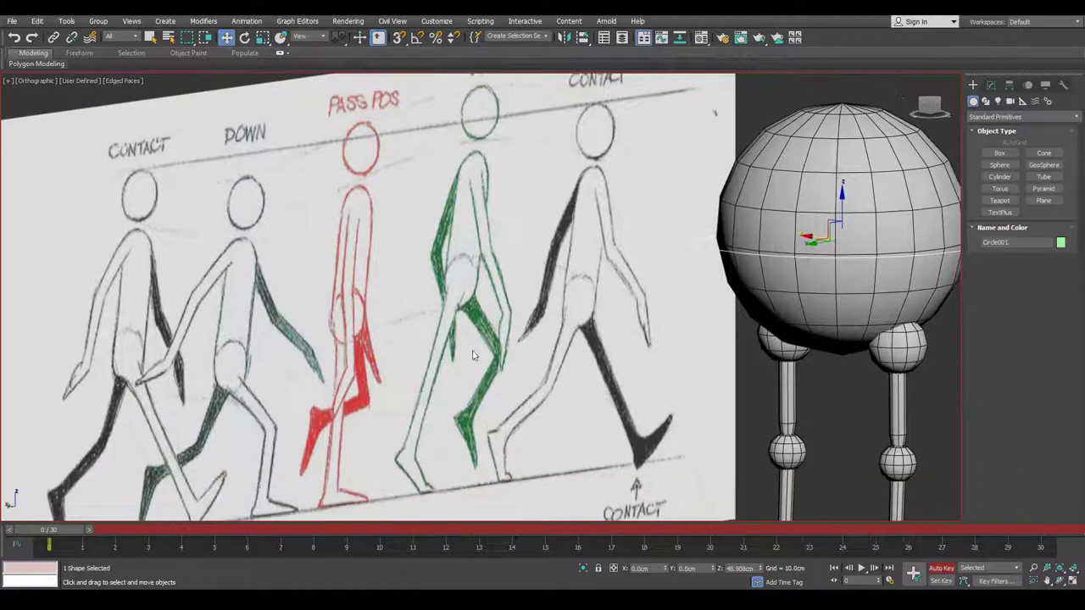
In the Left view, lower the body control slightly at frame 0 so the knees bend
{"action": "key", "text": "l"}
{"action": "scroll", "coordinate": [503, 374], "scroll_direction": "up", "scroll_amount": 3}
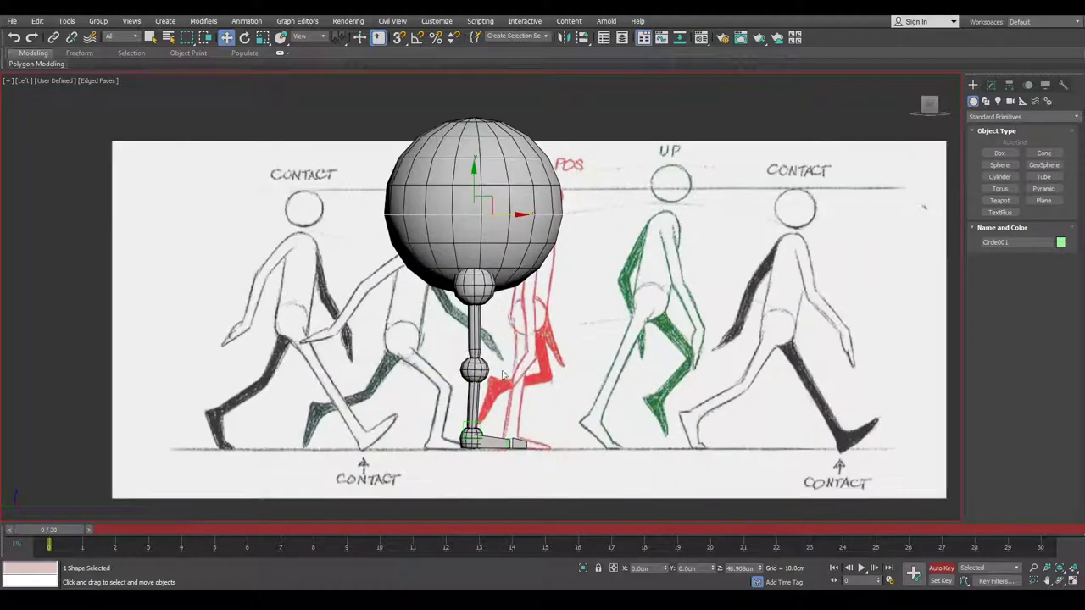
{"action": "left_click_drag", "start_coordinate": [474, 184], "coordinate": [473, 191]}
Move the front foot's control forward and rotate it toes-up on its heel to match the contact pose
{"action": "scroll", "coordinate": [511, 435], "scroll_direction": "up", "scroll_amount": 4}
{"action": "left_click", "coordinate": [448, 425]}
{"action": "middle_click_drag", "start_coordinate": [462, 426], "coordinate": [470, 428]}
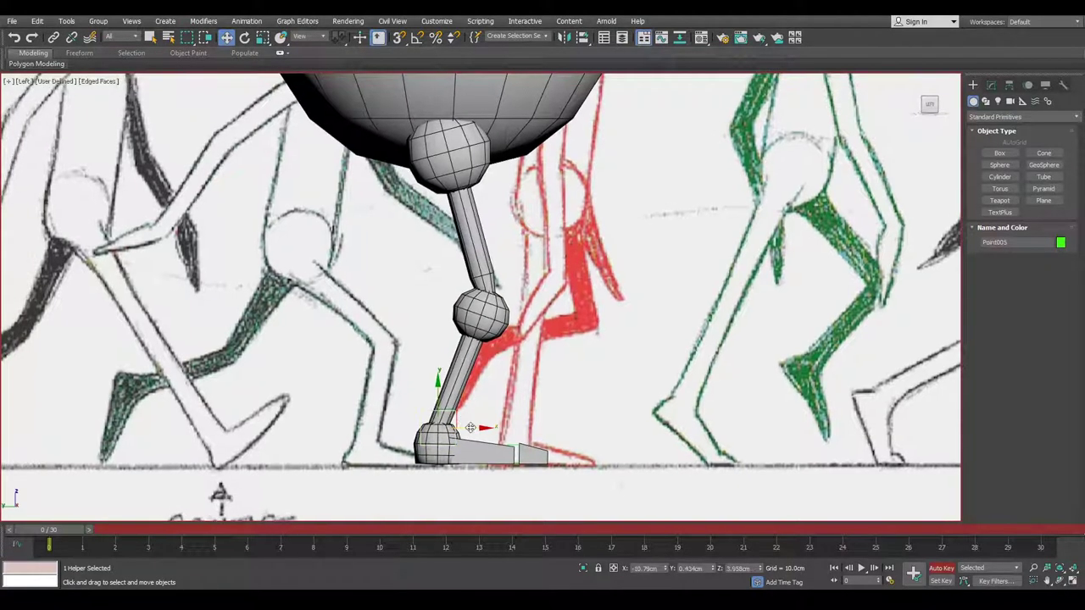
{"action": "left_click_drag", "start_coordinate": [469, 428], "coordinate": [576, 431]}
{"action": "middle_click_drag", "start_coordinate": [102, 307], "coordinate": [171, 305]}
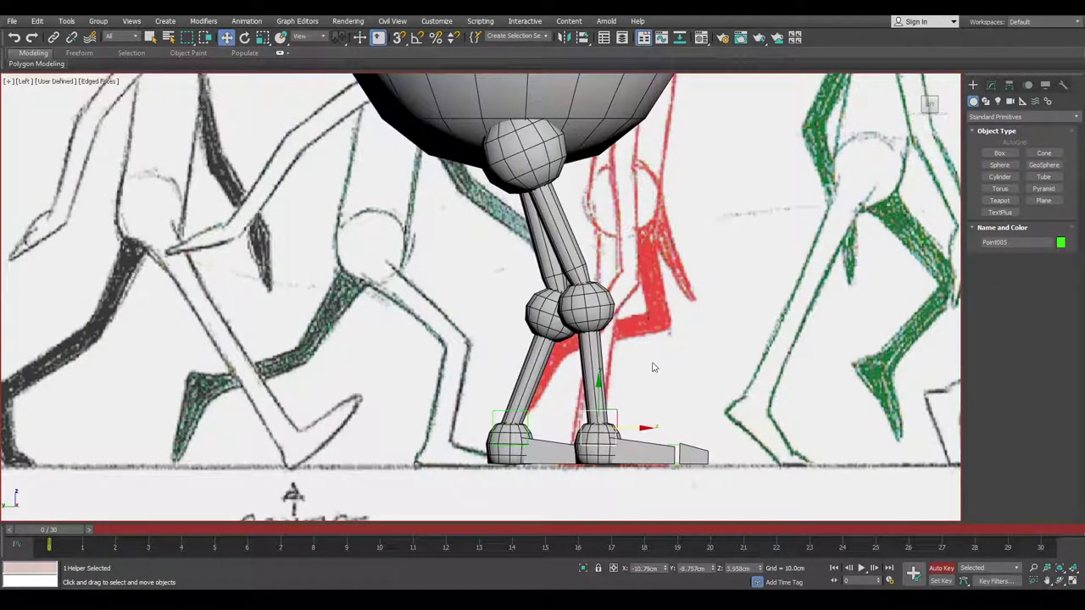
{"action": "middle_click_drag", "start_coordinate": [641, 423], "coordinate": [610, 419]}
{"action": "key", "text": "e"}
{"action": "left_click_drag", "start_coordinate": [594, 366], "coordinate": [608, 402]}
{"action": "key", "text": "w"}
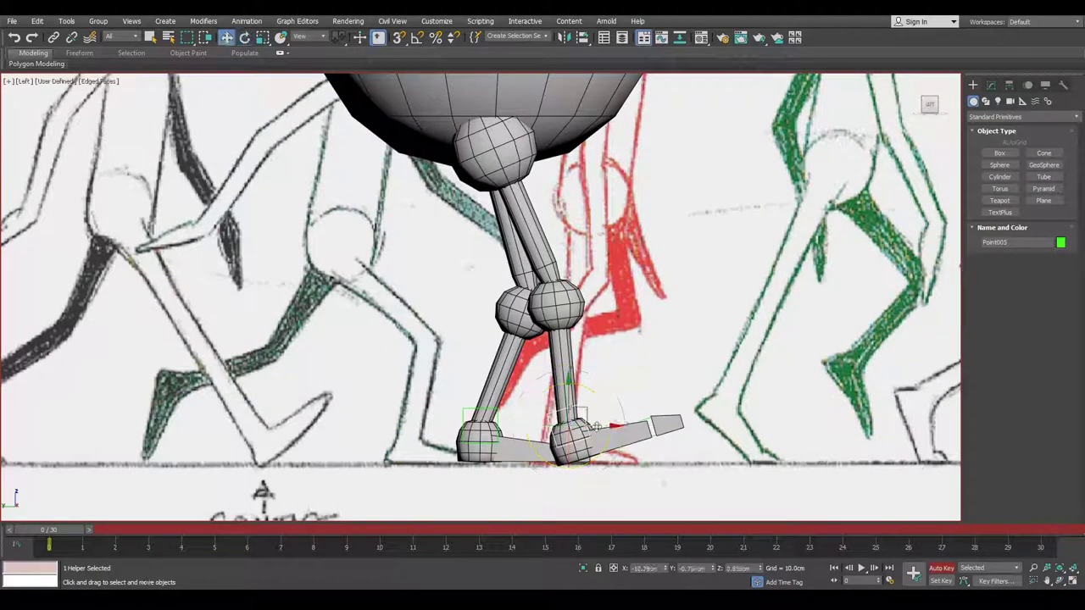
Lower the body control further, to a height of about 46 cm
{"action": "middle_click_drag", "start_coordinate": [487, 274], "coordinate": [485, 324]}
{"action": "scroll", "coordinate": [485, 325], "scroll_direction": "down", "scroll_amount": 3}
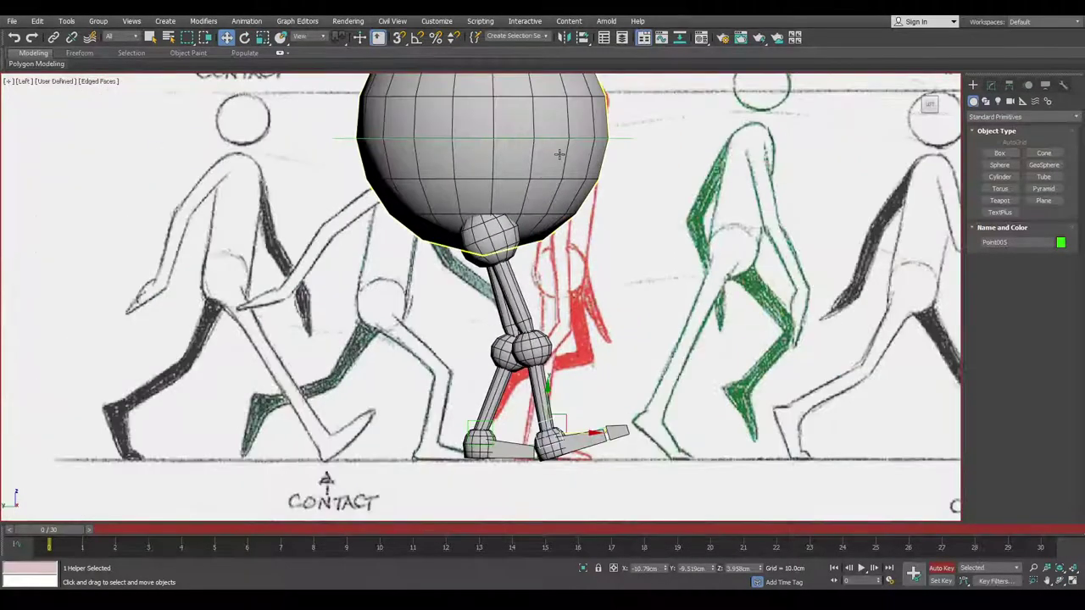
{"action": "left_click", "coordinate": [481, 110]}
{"action": "left_click_drag", "start_coordinate": [482, 110], "coordinate": [481, 116]}
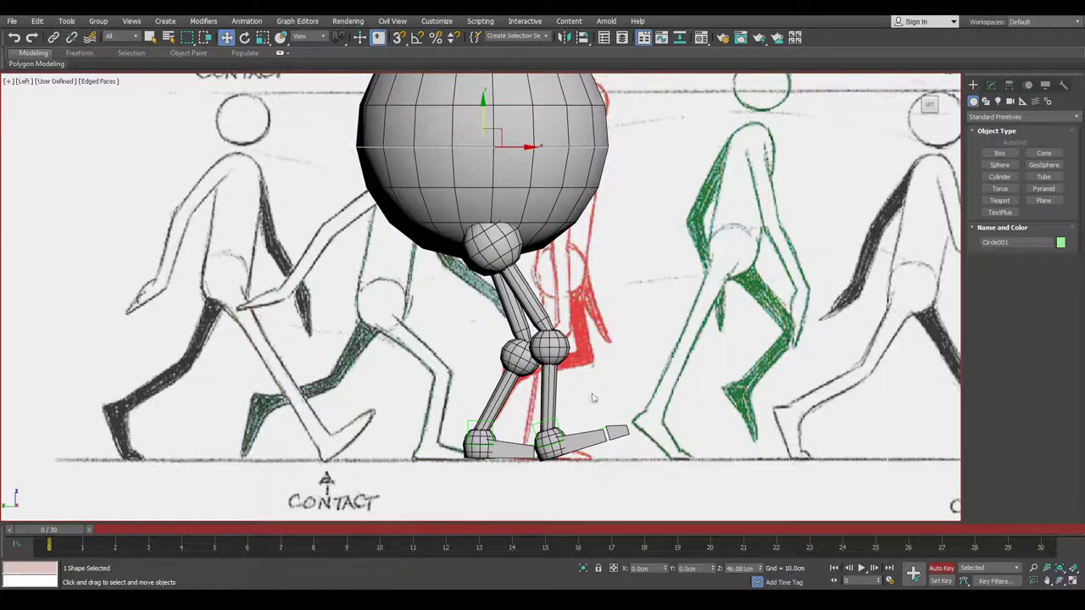
Extend the front foot further forward to about -13.6 cm in Y and tilt its toes up more
{"action": "left_click", "coordinate": [560, 425]}
{"action": "left_click_drag", "start_coordinate": [574, 432], "coordinate": [551, 415]}
{"action": "scroll", "coordinate": [596, 432], "scroll_direction": "up", "scroll_amount": 3}
{"action": "key", "text": "e"}
{"action": "key", "text": "w"}
{"action": "scroll", "coordinate": [594, 422], "scroll_direction": "down", "scroll_amount": 5}
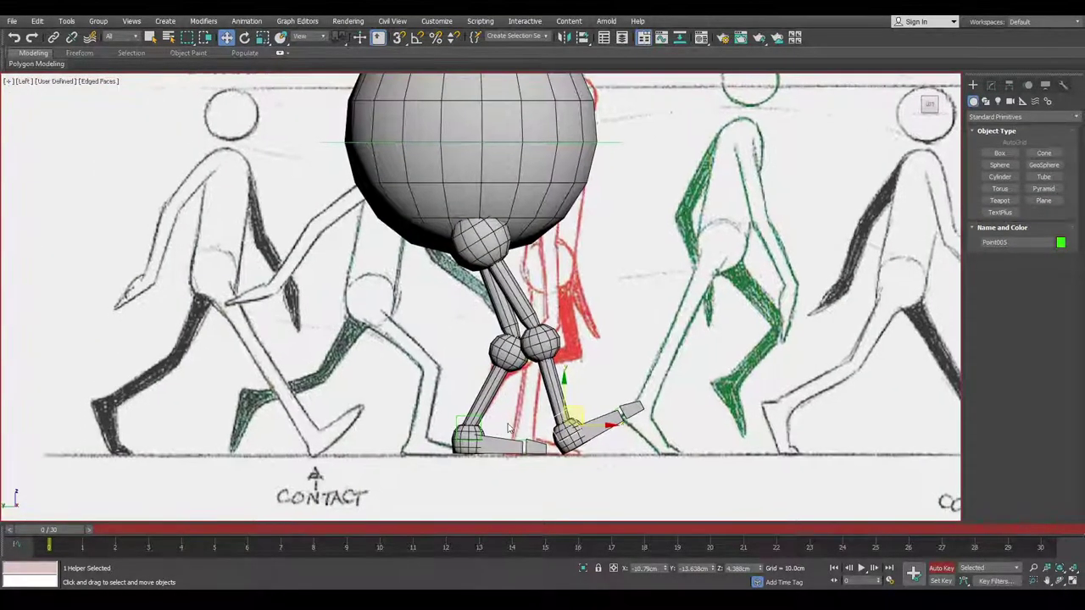
Move the rear foot's control backward to about 11.6 cm in Y to widen the stride
{"action": "scroll", "coordinate": [508, 428], "scroll_direction": "up", "scroll_amount": 2}
{"action": "left_click", "coordinate": [456, 420]}
{"action": "scroll", "coordinate": [503, 424], "scroll_direction": "up", "scroll_amount": 2}
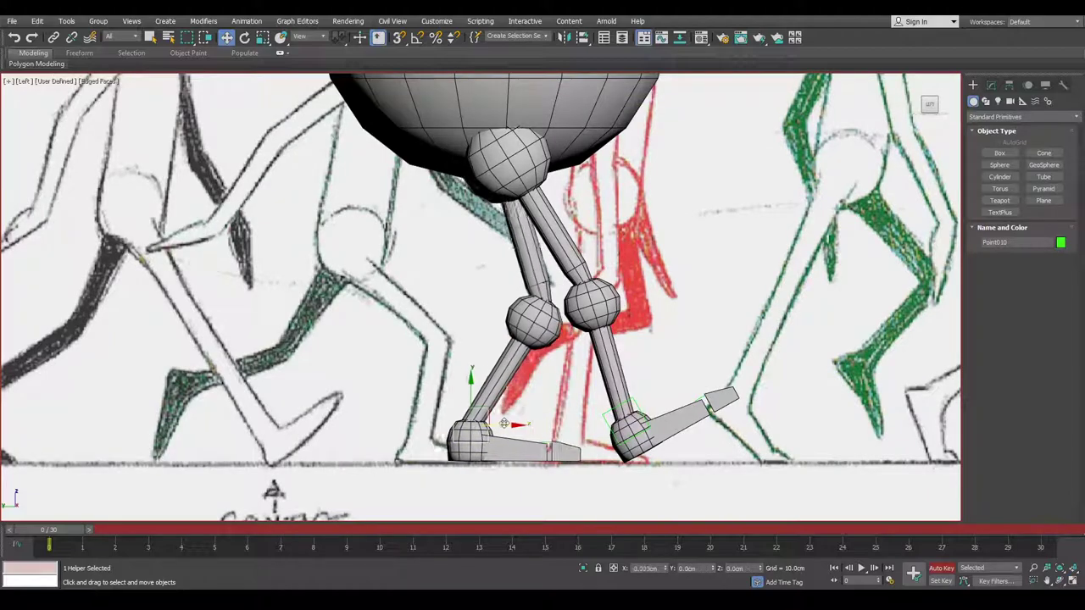
{"action": "left_click_drag", "start_coordinate": [503, 424], "coordinate": [462, 435]}
{"action": "middle_click_drag", "start_coordinate": [284, 452], "coordinate": [371, 404]}
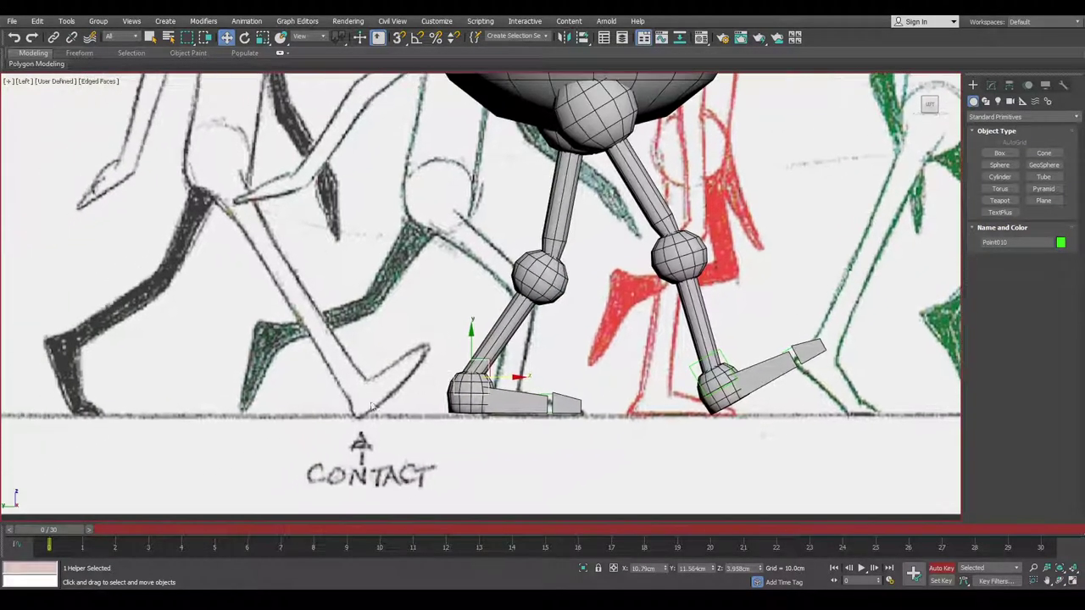
Rotate the rear foot's control so the heel lifts and the toes point steeply down, following the reference contact pose
{"action": "scroll", "coordinate": [348, 424], "scroll_direction": "up", "scroll_amount": 4}
{"action": "scroll", "coordinate": [383, 423], "scroll_direction": "down", "scroll_amount": 4}
{"action": "scroll", "coordinate": [618, 385], "scroll_direction": "up", "scroll_amount": 3}
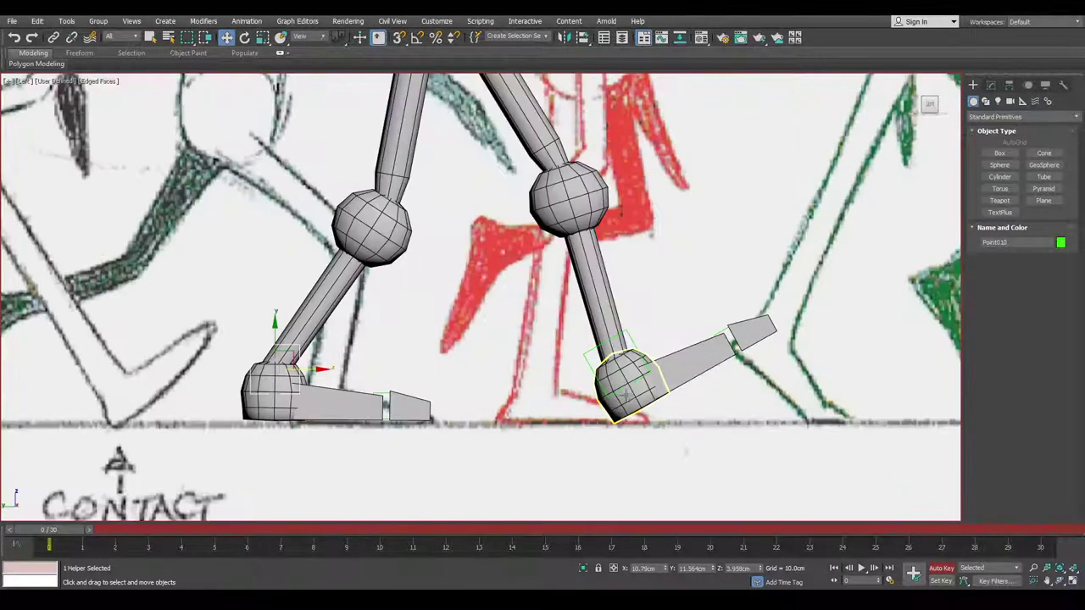
{"action": "middle_click_drag", "start_coordinate": [473, 375], "coordinate": [560, 377]}
{"action": "scroll", "coordinate": [498, 412], "scroll_direction": "down", "scroll_amount": 2}
{"action": "key", "text": "e"}
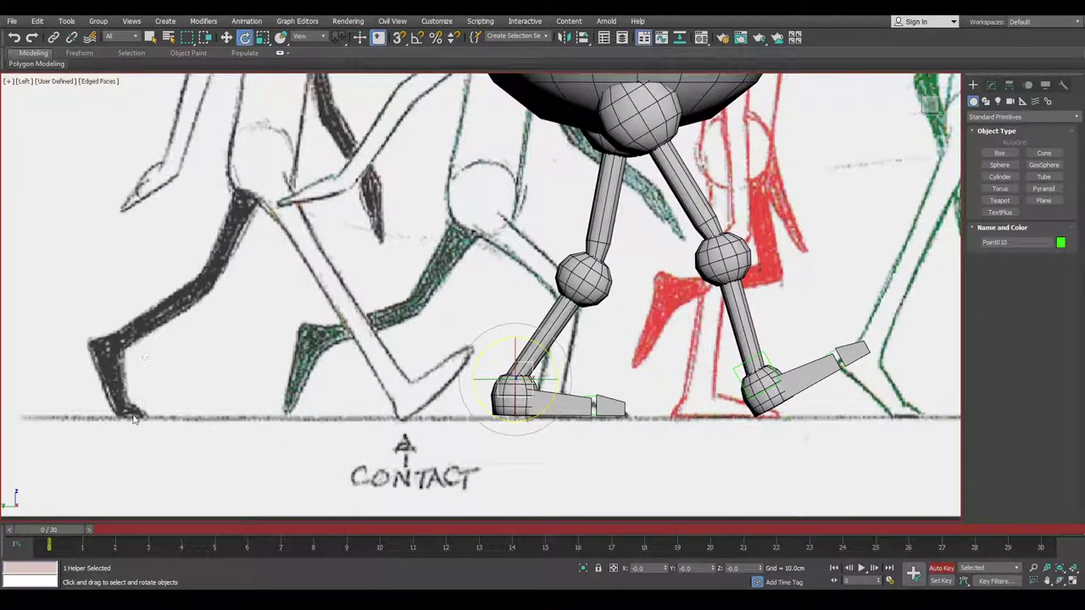
{"action": "left_click_drag", "start_coordinate": [555, 369], "coordinate": [566, 427]}
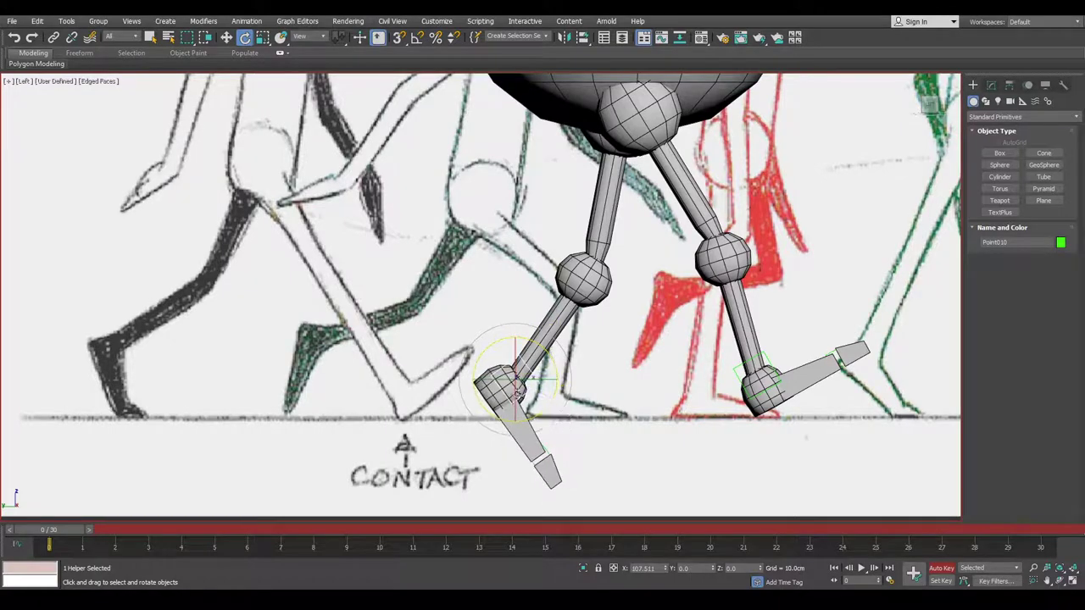
Raise the rear ankle and shift it back to about 17 cm in Y, and rotate its toe control flat to the ground
{"action": "key", "text": "w"}
{"action": "left_click_drag", "start_coordinate": [530, 365], "coordinate": [509, 333]}
{"action": "key", "text": "e"}
{"action": "middle_click_drag", "start_coordinate": [510, 333], "coordinate": [469, 330]}
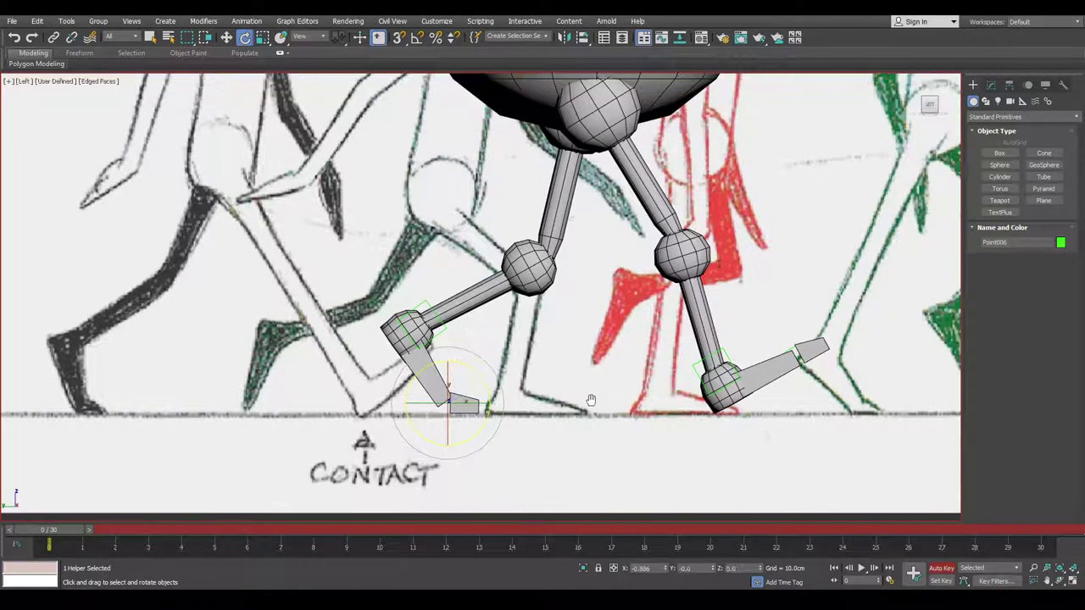
{"action": "scroll", "coordinate": [451, 385], "scroll_direction": "up", "scroll_amount": 4}
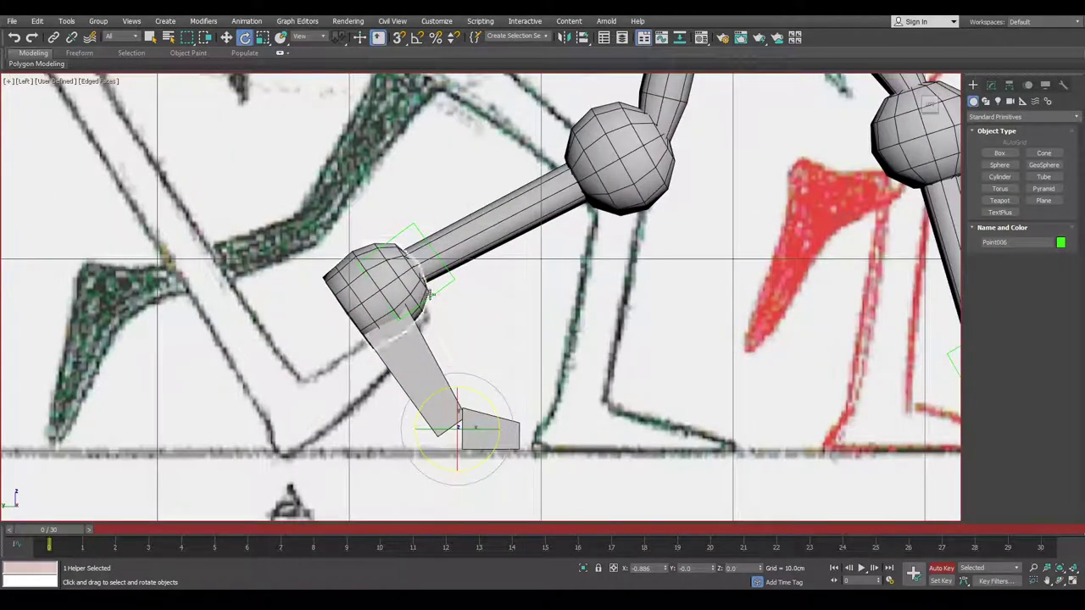
Lower the rear ankle control slightly to 9.24 cm in Z so the toes rest on the ground line
{"action": "key", "text": "w"}
{"action": "left_click", "coordinate": [406, 242]}
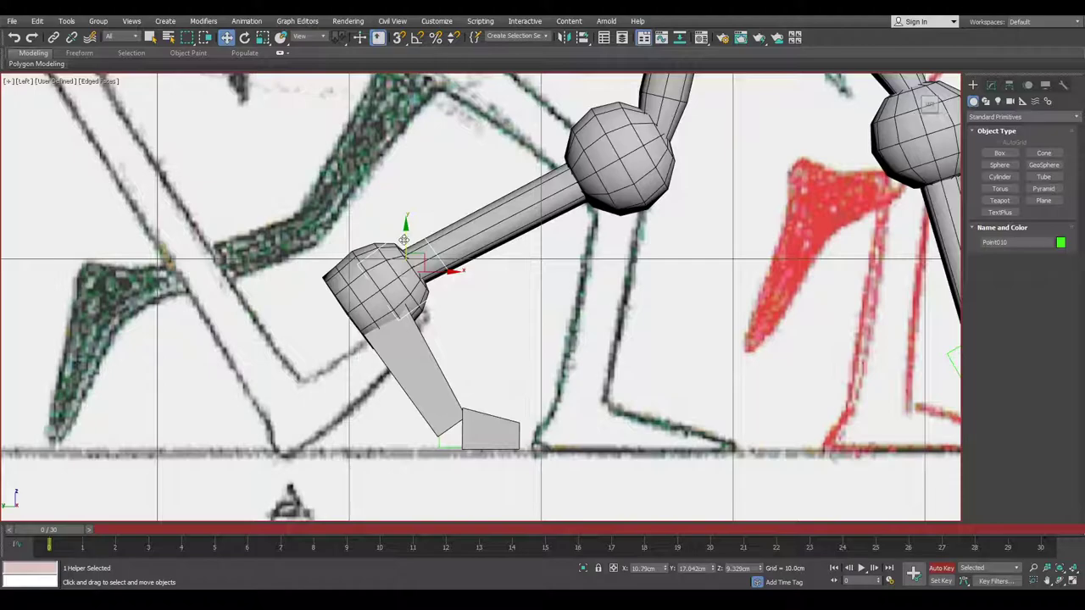
{"action": "left_click_drag", "start_coordinate": [403, 241], "coordinate": [403, 242]}
{"action": "scroll", "coordinate": [794, 389], "scroll_direction": "down", "scroll_amount": 2}
{"action": "middle_click_drag", "start_coordinate": [788, 386], "coordinate": [529, 376]}
{"action": "middle_click_drag", "start_coordinate": [687, 396], "coordinate": [536, 367]}
{"action": "scroll", "coordinate": [519, 372], "scroll_direction": "up", "scroll_amount": 6}
{"action": "scroll", "coordinate": [529, 388], "scroll_direction": "down", "scroll_amount": 6}
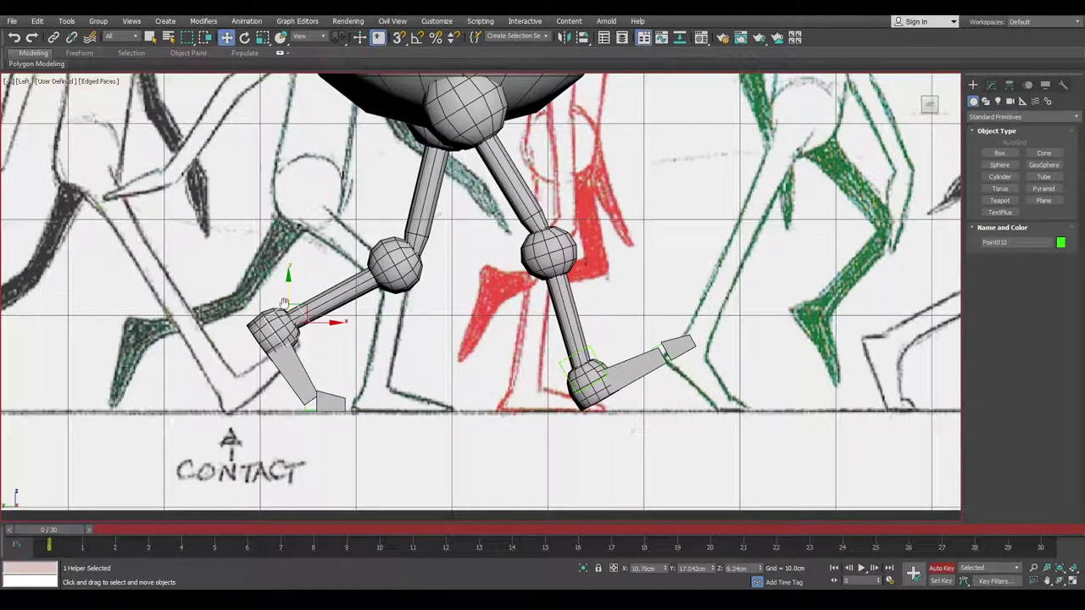
Widen the contact stride by moving the rear ankle control to about 18.1 cm and the front ankle control to about -13.9 cm in Y
{"action": "middle_click_drag", "start_coordinate": [284, 304], "coordinate": [367, 321]}
{"action": "left_click_drag", "start_coordinate": [410, 340], "coordinate": [401, 340]}
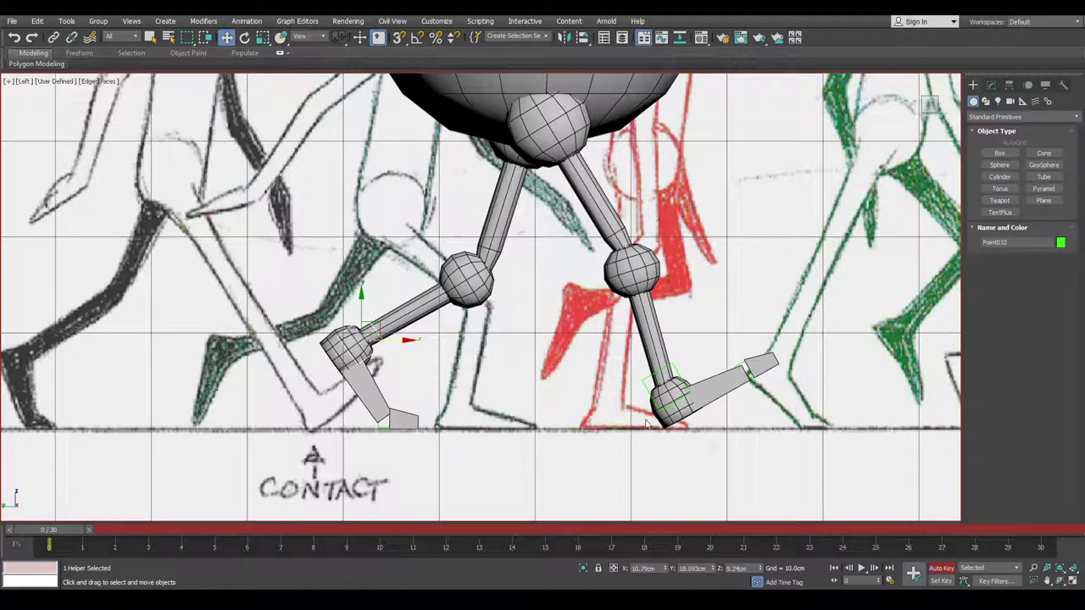
{"action": "scroll", "coordinate": [493, 384], "scroll_direction": "down", "scroll_amount": 2}
{"action": "middle_click_drag", "start_coordinate": [535, 341], "coordinate": [471, 339]}
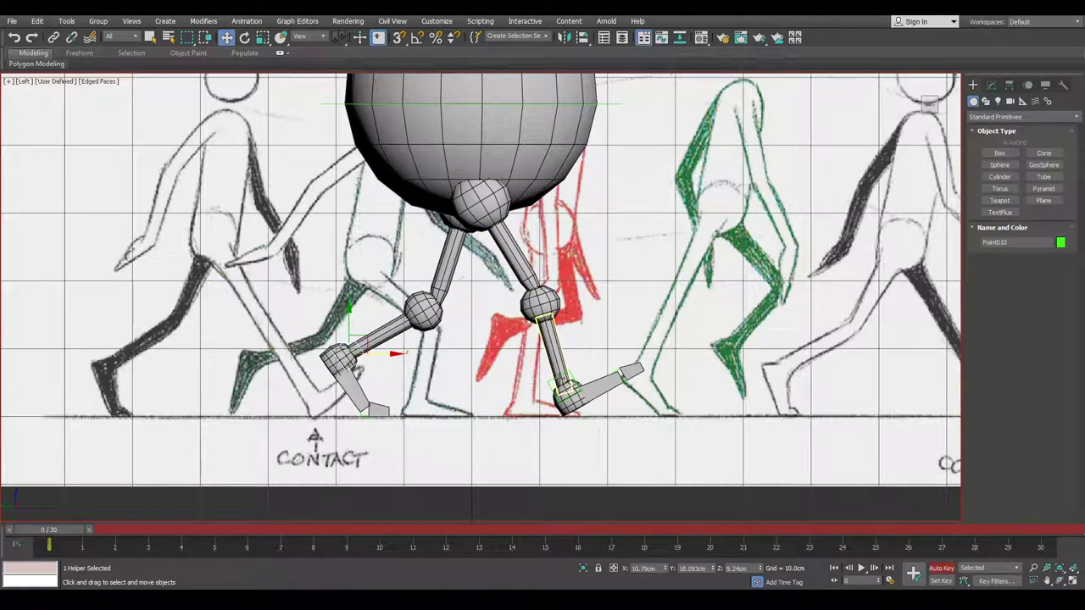
{"action": "left_click", "coordinate": [573, 378]}
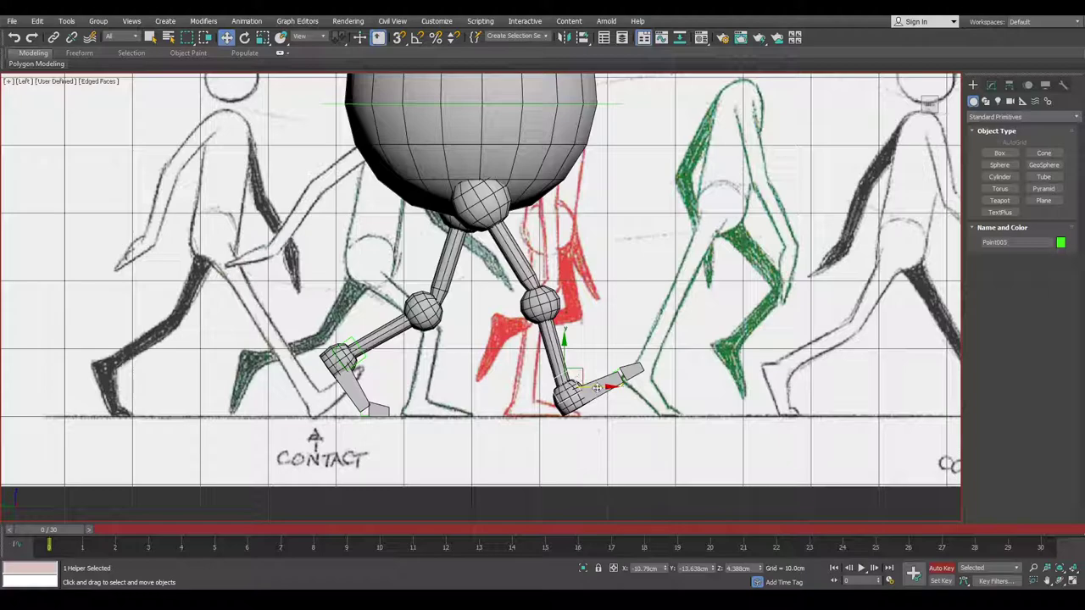
{"action": "left_click_drag", "start_coordinate": [597, 387], "coordinate": [600, 386]}
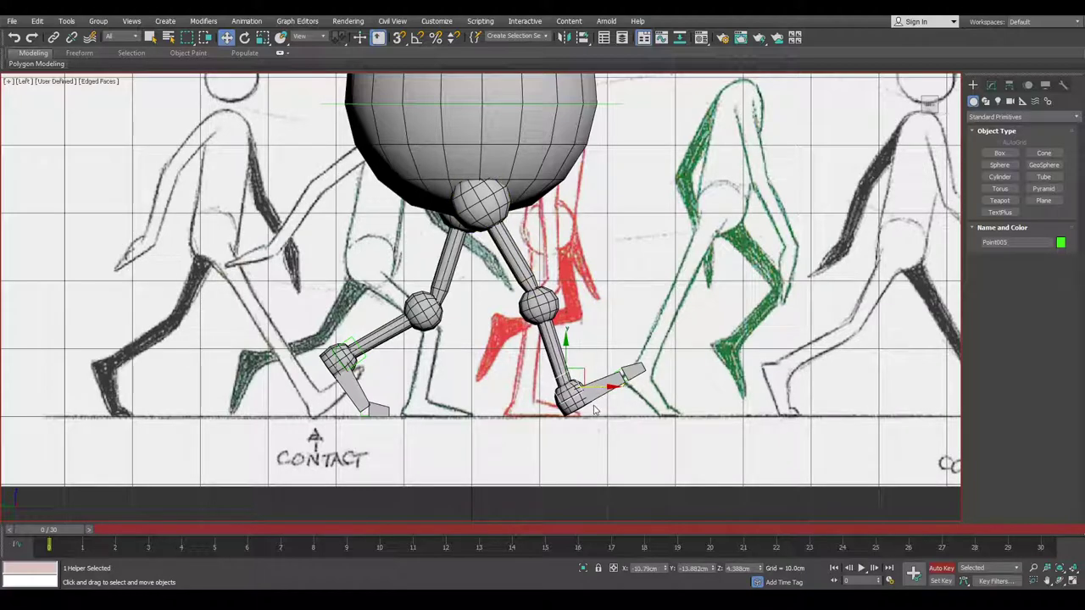
{"action": "scroll", "coordinate": [239, 315], "scroll_direction": "up", "scroll_amount": 3}
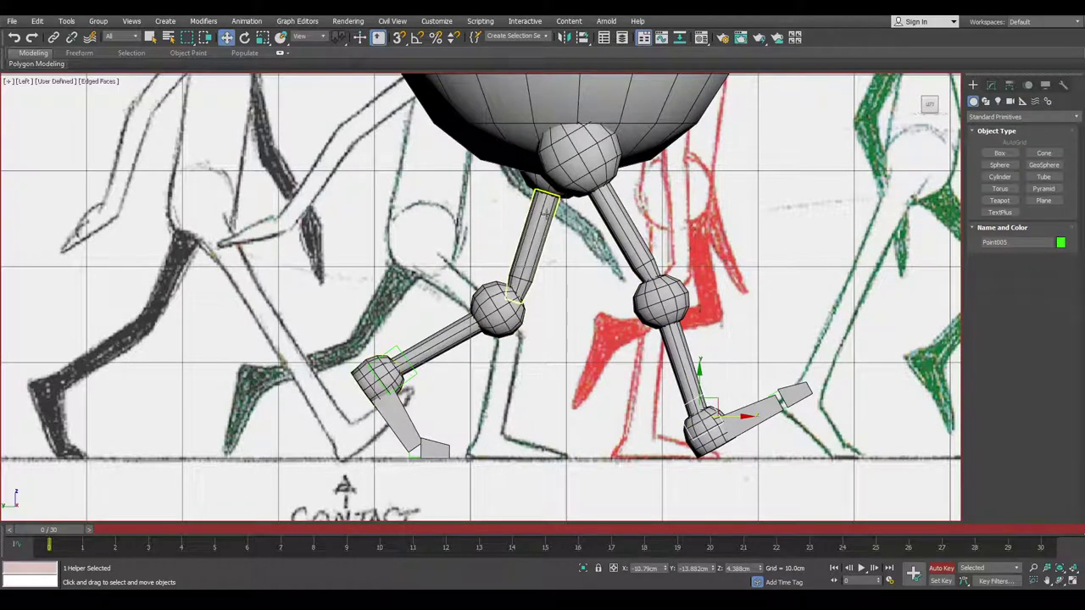
{"action": "scroll", "coordinate": [615, 419], "scroll_direction": "down", "scroll_amount": 3}
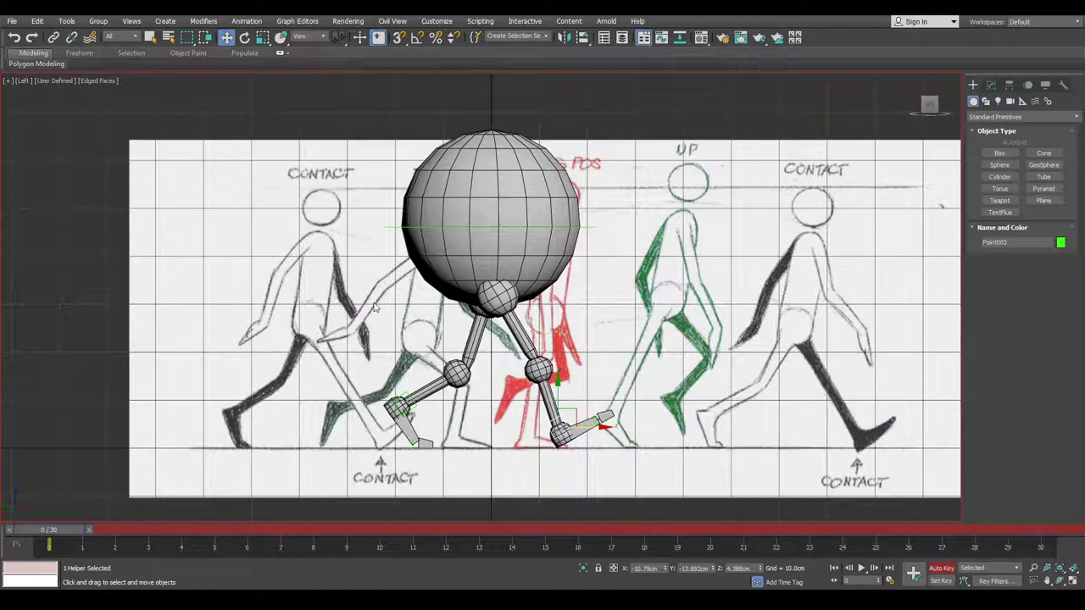
Hide the viewport grid, go to frame 3 and examine the down pose on the reference sheet
{"action": "key", "text": "g"}
{"action": "left_click_drag", "start_coordinate": [70, 530], "coordinate": [158, 532]}
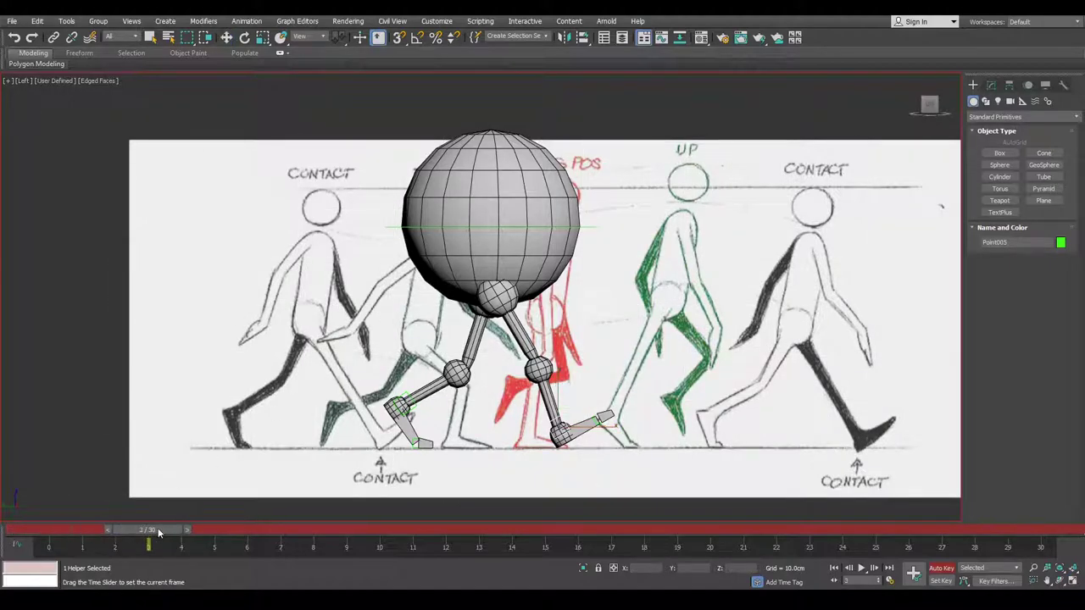
{"action": "key", "text": "w"}
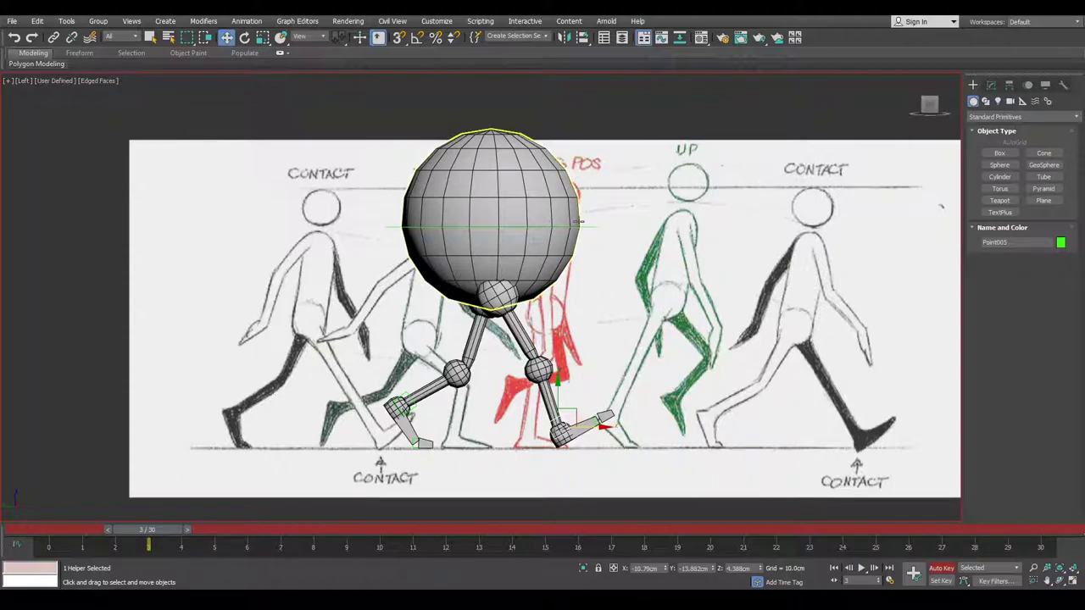
{"action": "middle_click_drag", "start_coordinate": [466, 332], "coordinate": [356, 220], "text": "alt"}
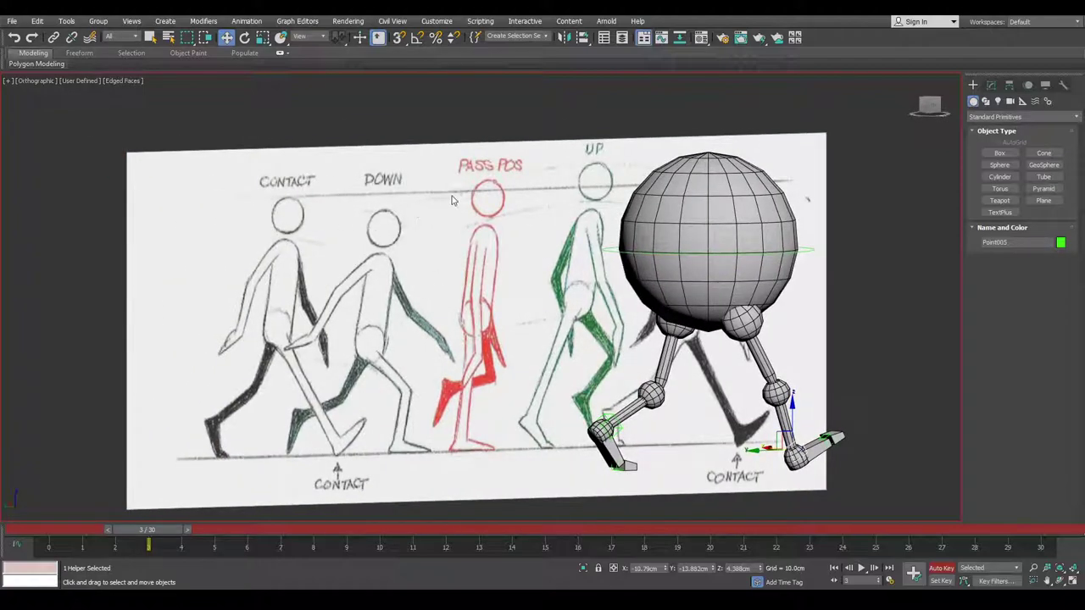
{"action": "scroll", "coordinate": [361, 218], "scroll_direction": "up", "scroll_amount": 2}
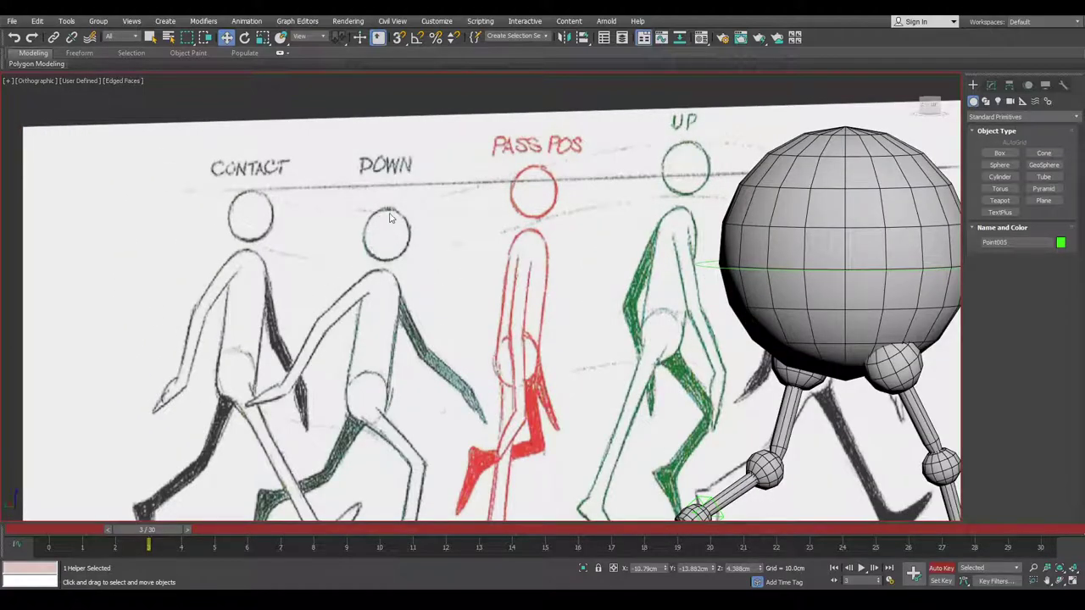
{"action": "middle_click_drag", "start_coordinate": [471, 331], "coordinate": [446, 320]}
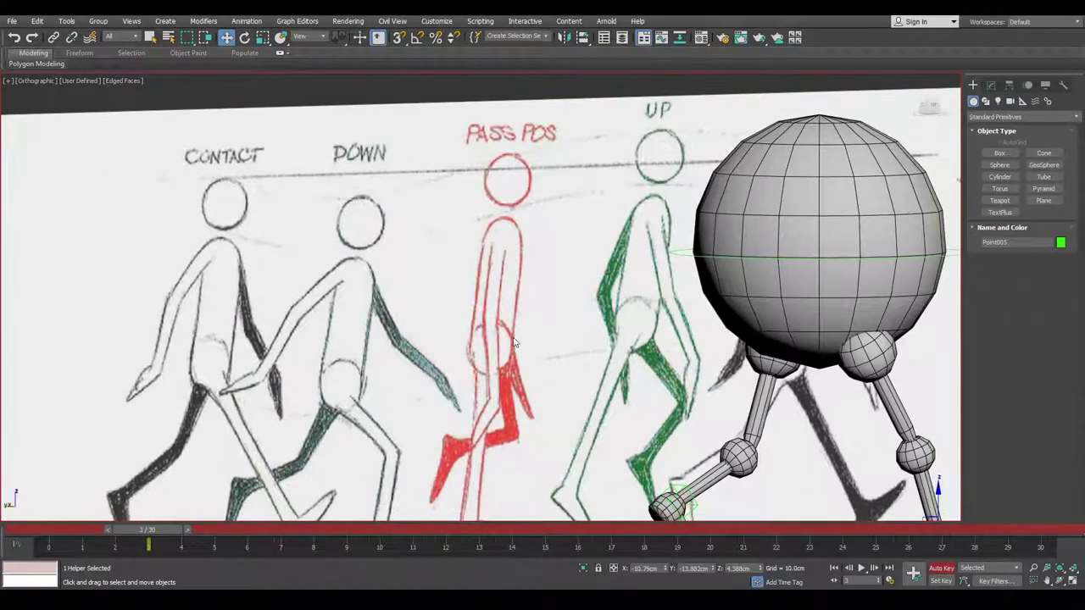
In the left view, lower the body's circle control to about 44.1 cm in Z for the down pose at frame 3
{"action": "key", "text": "l"}
{"action": "left_click", "coordinate": [535, 273]}
{"action": "scroll", "coordinate": [496, 273], "scroll_direction": "up", "scroll_amount": 3}
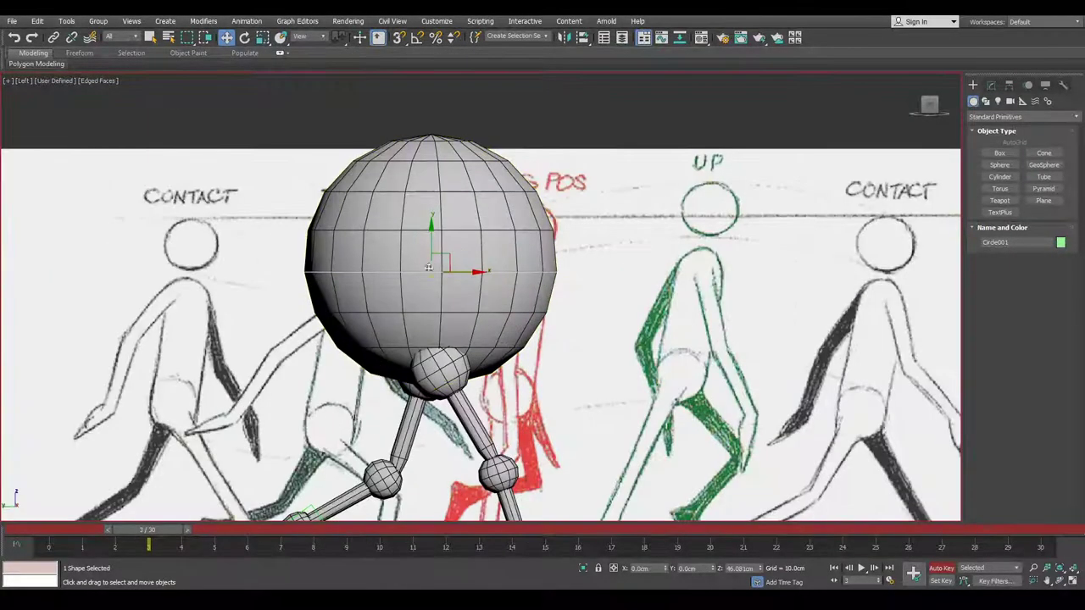
{"action": "left_click_drag", "start_coordinate": [431, 240], "coordinate": [422, 304]}
{"action": "scroll", "coordinate": [422, 303], "scroll_direction": "down", "scroll_amount": 2}
Scrub the timeline around frame 3 and examine how the lowered body bends both legs
{"action": "left_click_drag", "start_coordinate": [170, 531], "coordinate": [122, 491]}
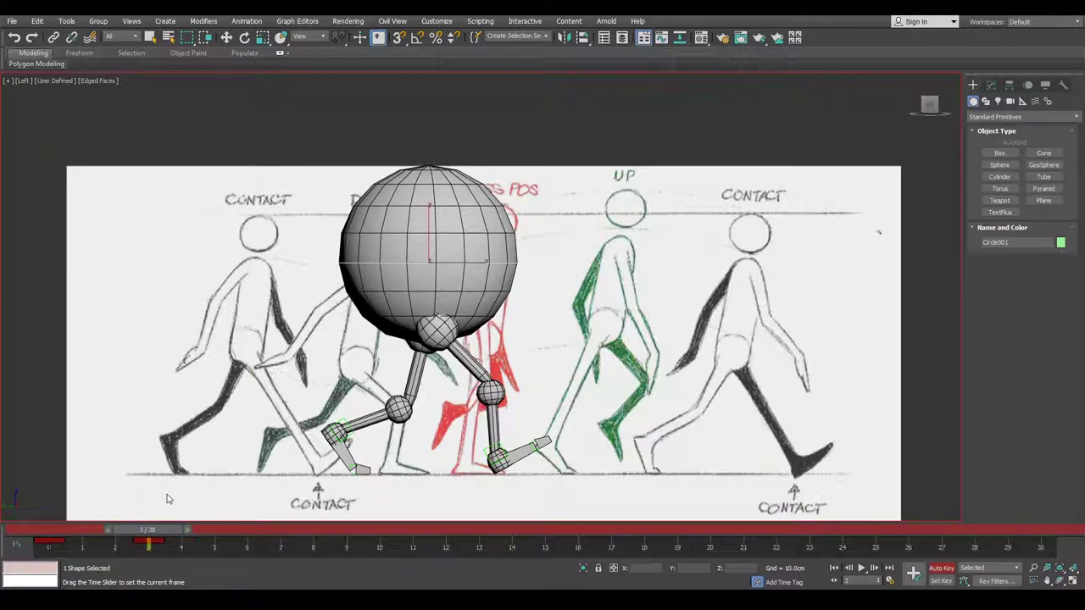
{"action": "key", "text": "w"}
{"action": "scroll", "coordinate": [405, 477], "scroll_direction": "up", "scroll_amount": 4}
{"action": "scroll", "coordinate": [418, 481], "scroll_direction": "up", "scroll_amount": 2}
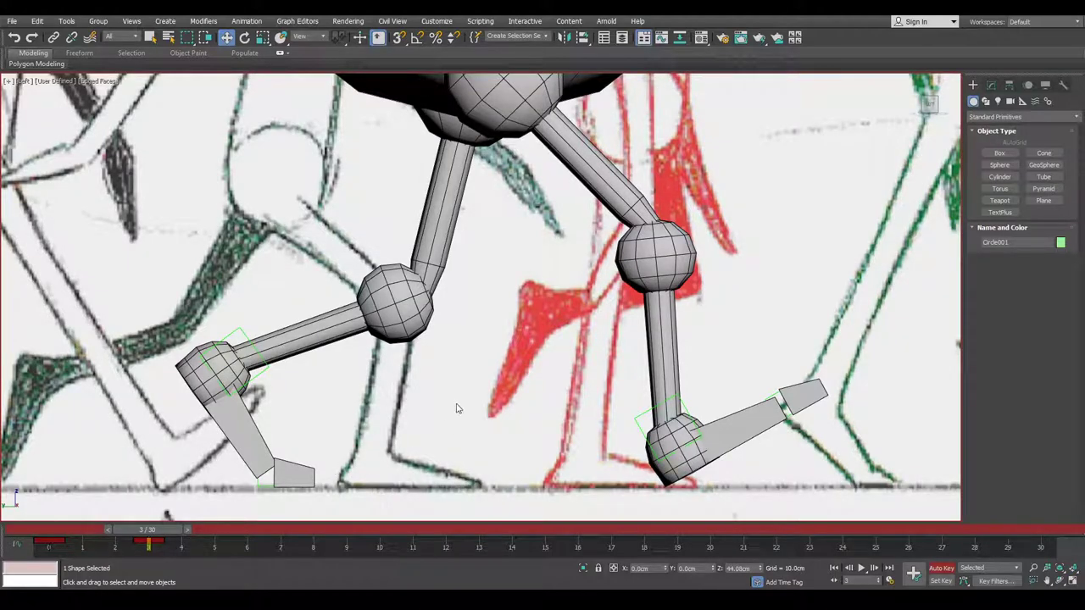
{"action": "scroll", "coordinate": [384, 383], "scroll_direction": "down", "scroll_amount": 4}
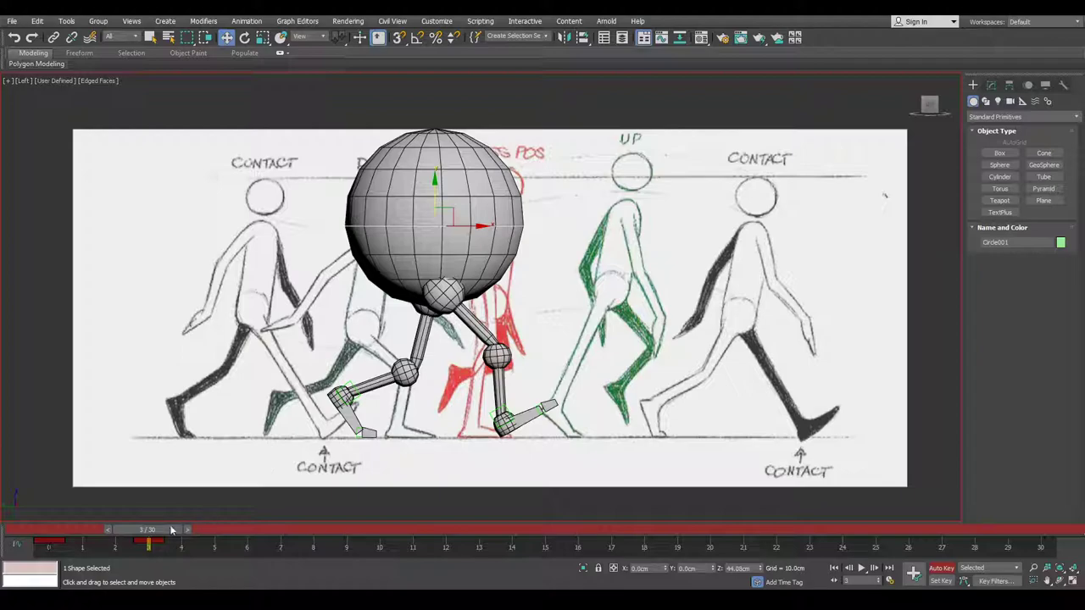
{"action": "mouse_move", "coordinate": [148, 529]}
{"action": "left_mouse_down"}
{"action": "mouse_move", "coordinate": [136, 529]}
{"action": "mouse_move", "coordinate": [190, 529]}
{"action": "mouse_move", "coordinate": [61, 524]}
{"action": "mouse_move", "coordinate": [166, 524]}
{"action": "left_mouse_up"}
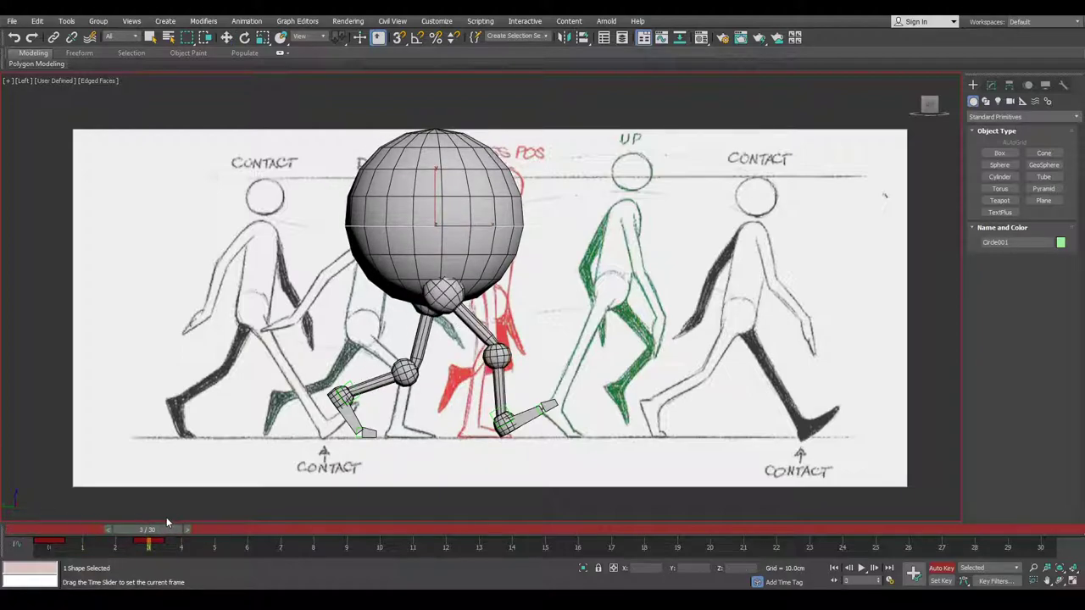
{"action": "key", "text": "w"}
{"action": "scroll", "coordinate": [495, 430], "scroll_direction": "up", "scroll_amount": 3}
Rotate the front foot's ankle control at frame 3 so the foot comes down nearly flat, following the reference down pose
{"action": "left_click", "coordinate": [492, 409]}
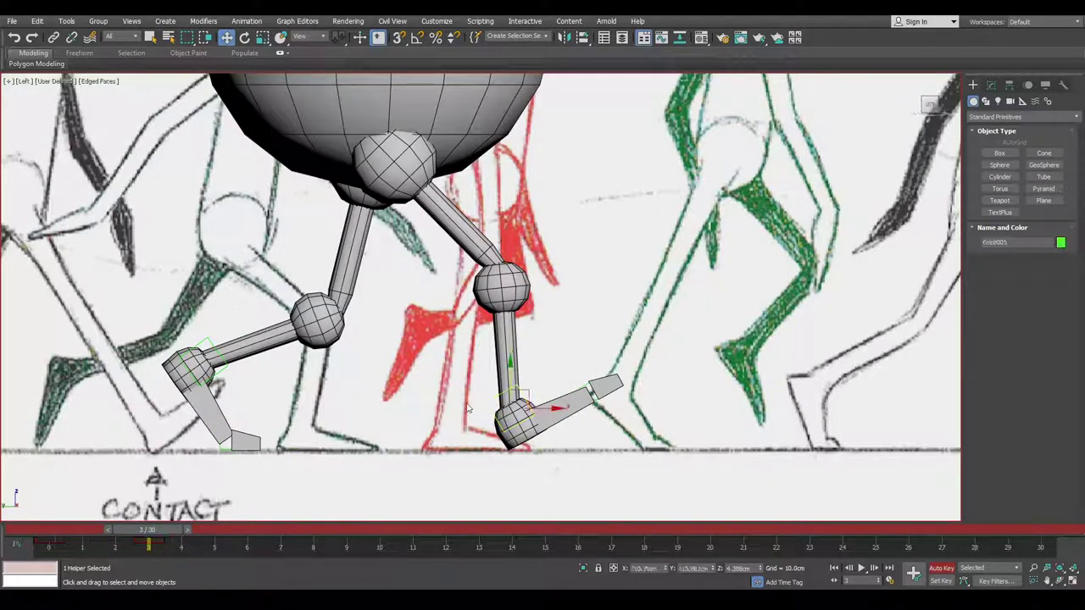
{"action": "scroll", "coordinate": [490, 405], "scroll_direction": "up", "scroll_amount": 4}
{"action": "scroll", "coordinate": [484, 388], "scroll_direction": "down", "scroll_amount": 4}
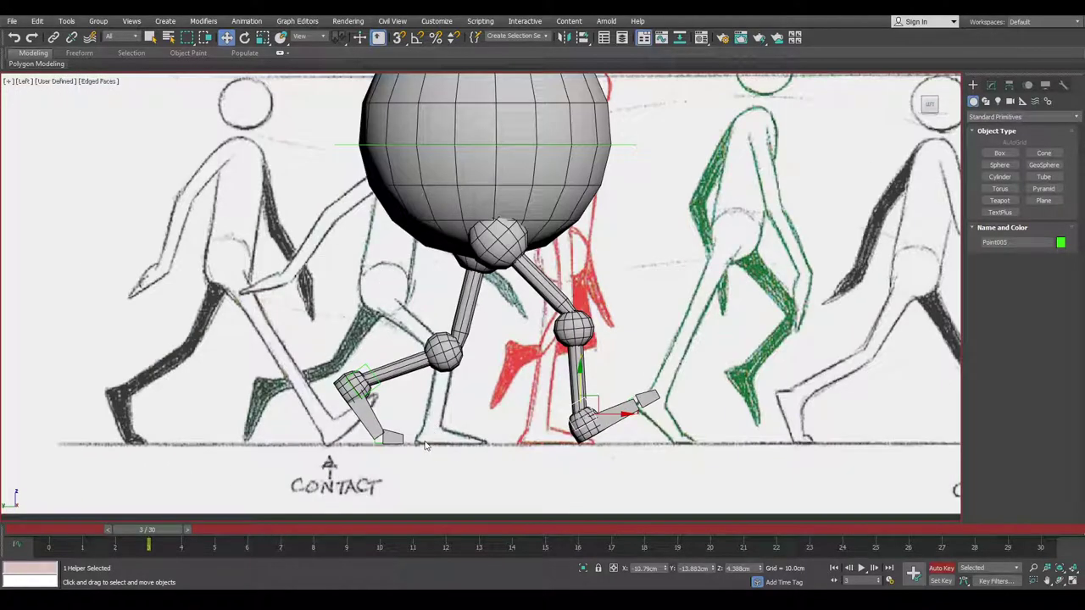
{"action": "middle_click_drag", "start_coordinate": [439, 442], "coordinate": [373, 368], "text": "alt"}
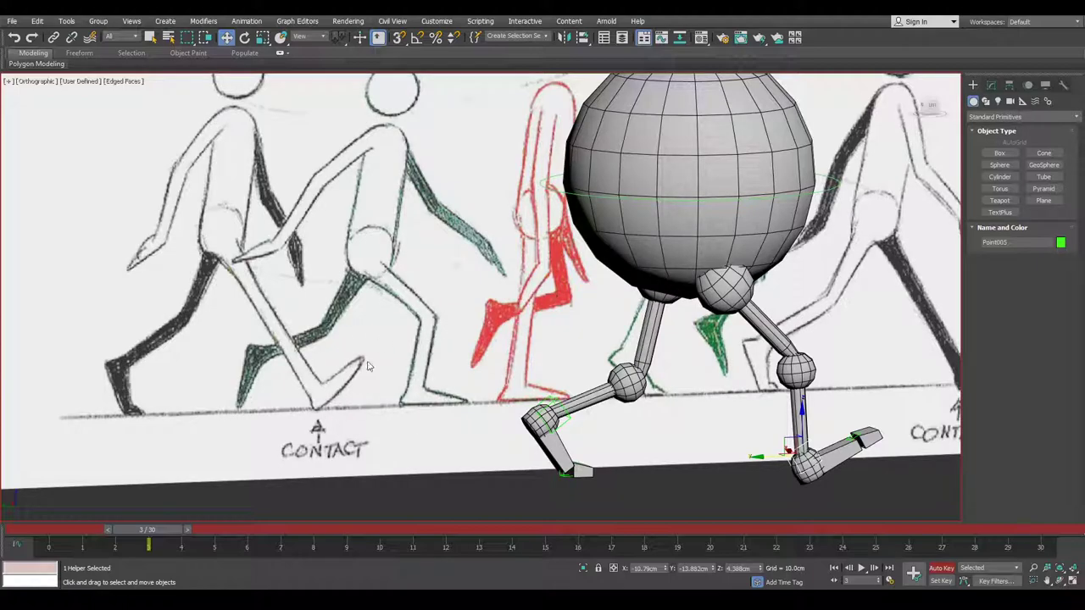
{"action": "scroll", "coordinate": [367, 366], "scroll_direction": "down", "scroll_amount": 2}
{"action": "key", "text": "l"}
{"action": "scroll", "coordinate": [522, 418], "scroll_direction": "up", "scroll_amount": 5}
{"action": "key", "text": "e"}
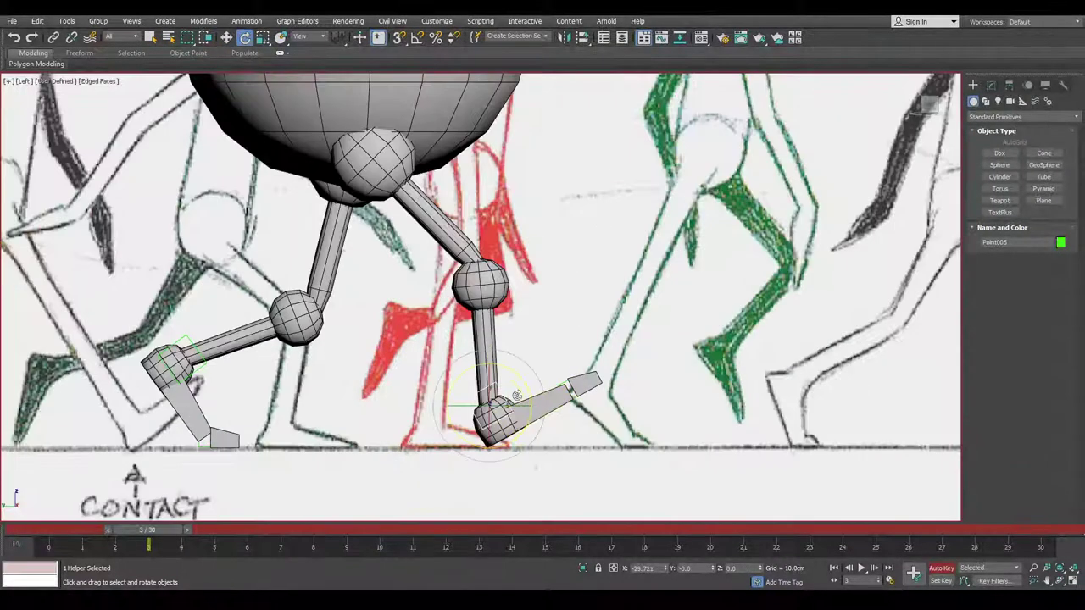
{"action": "left_click_drag", "start_coordinate": [527, 390], "coordinate": [540, 417]}
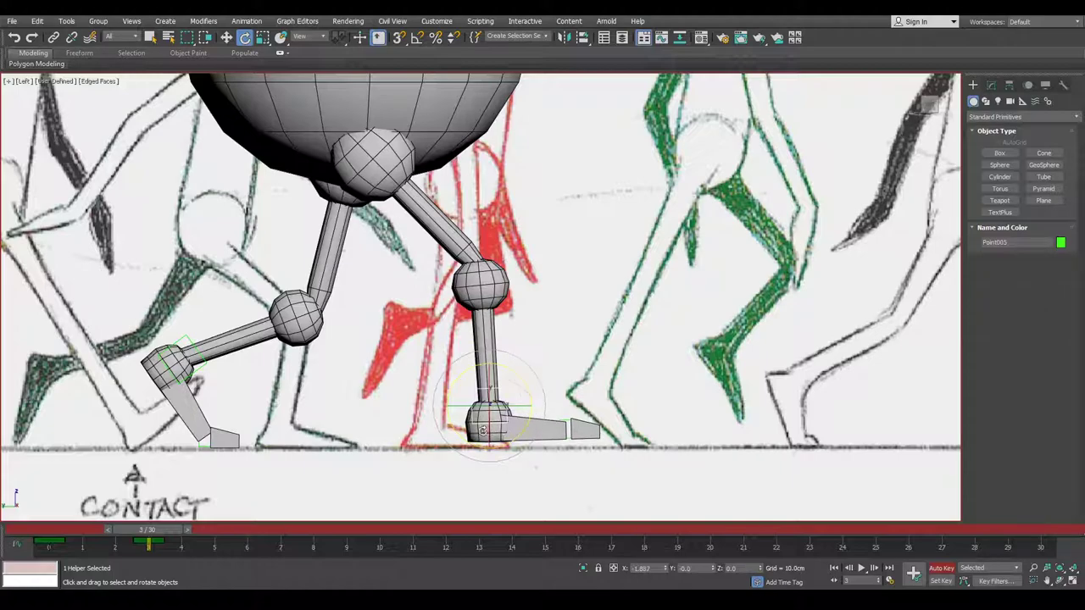
Lower the front ankle control to about 3.7 cm in Z and level its rotation so the sole rests on the ground line
{"action": "scroll", "coordinate": [490, 449], "scroll_direction": "up", "scroll_amount": 5}
{"action": "key", "text": "w"}
{"action": "left_click_drag", "start_coordinate": [496, 329], "coordinate": [498, 375]}
{"action": "key", "text": "g"}
{"action": "scroll", "coordinate": [544, 428], "scroll_direction": "up", "scroll_amount": 2}
{"action": "key", "text": "e"}
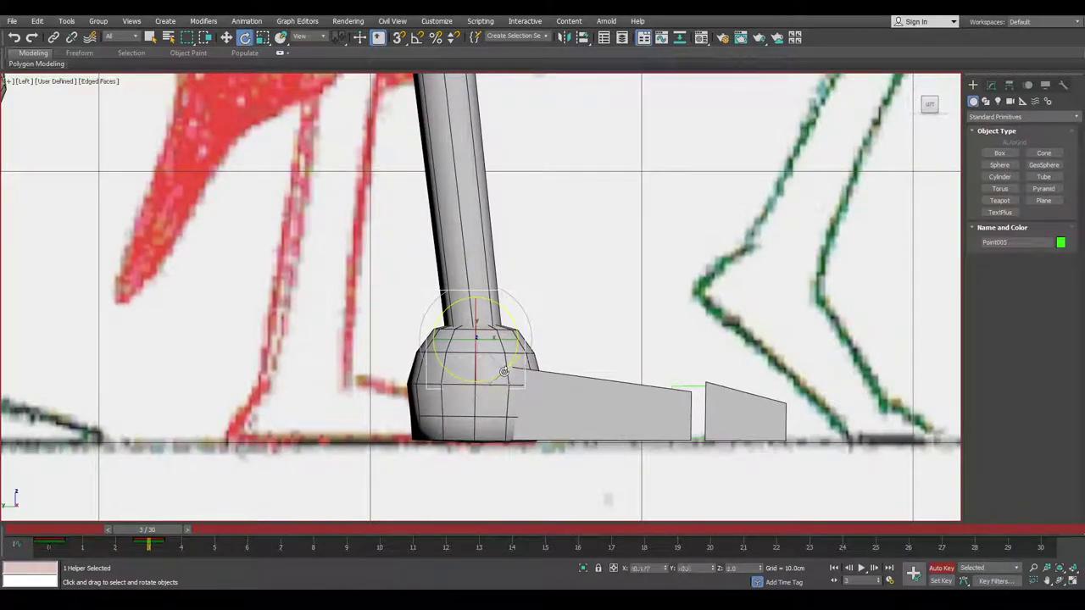
Slide the planted front foot backward by about 7.6 cm at frame 3
{"action": "key", "text": "w"}
{"action": "scroll", "coordinate": [474, 320], "scroll_direction": "down", "scroll_amount": 5}
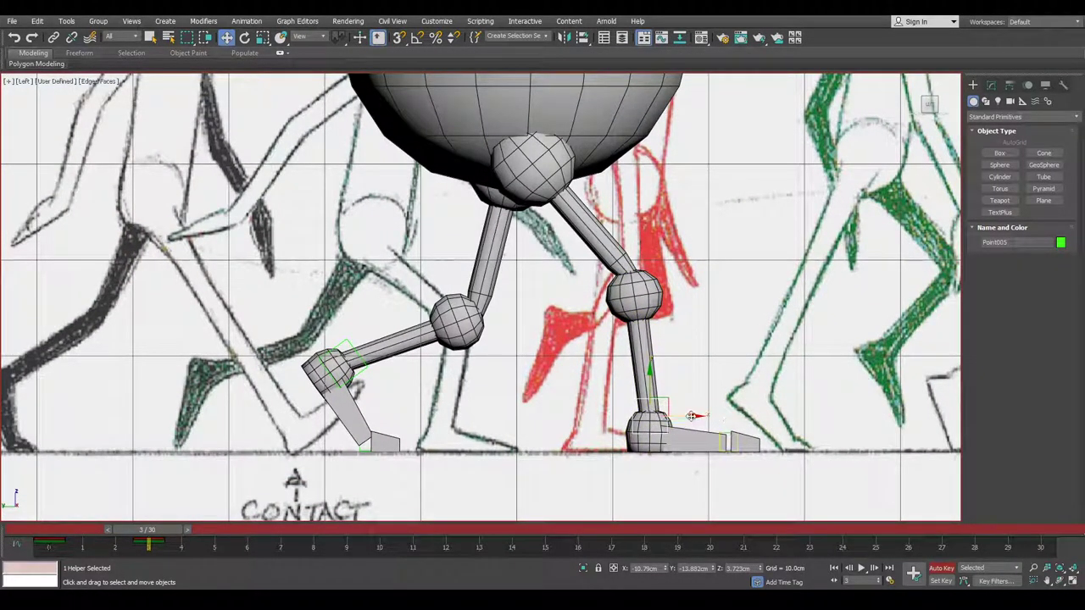
{"action": "left_click_drag", "start_coordinate": [691, 417], "coordinate": [618, 418]}
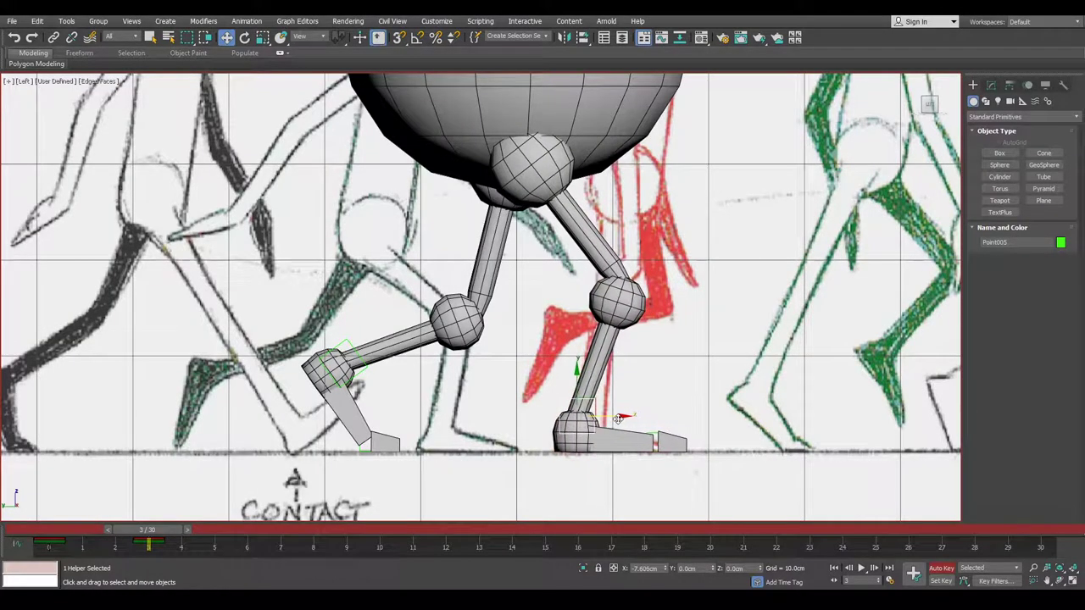
Rotate the rear ankle control at frame 3 so the foot points almost straight down like the reference down pose
{"action": "left_click", "coordinate": [342, 361]}
{"action": "middle_click_drag", "start_coordinate": [345, 331], "coordinate": [452, 306]}
{"action": "scroll", "coordinate": [286, 419], "scroll_direction": "up", "scroll_amount": 5}
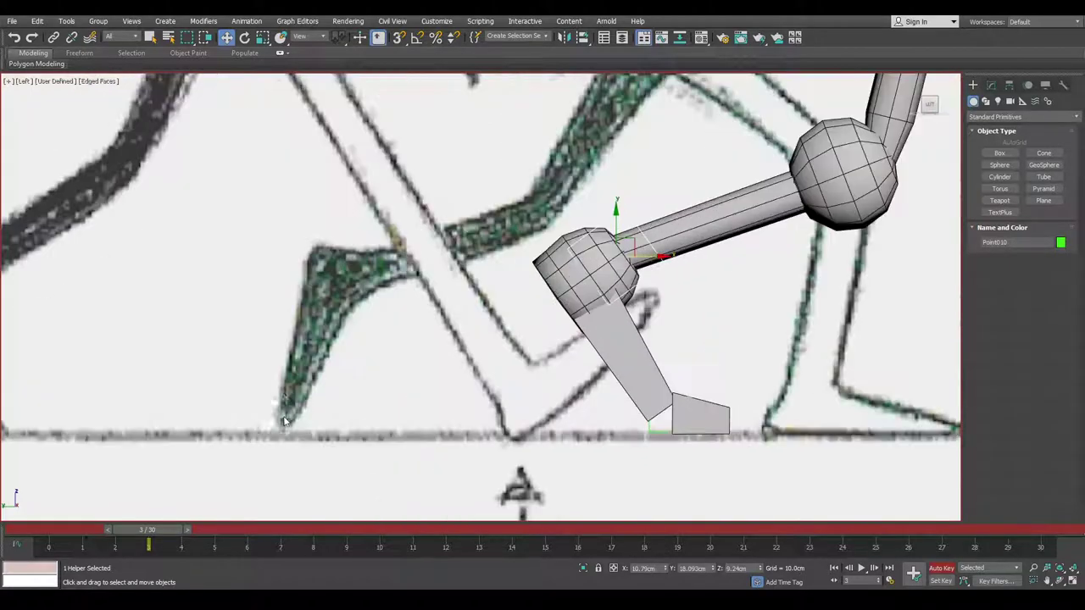
{"action": "scroll", "coordinate": [283, 420], "scroll_direction": "down", "scroll_amount": 4}
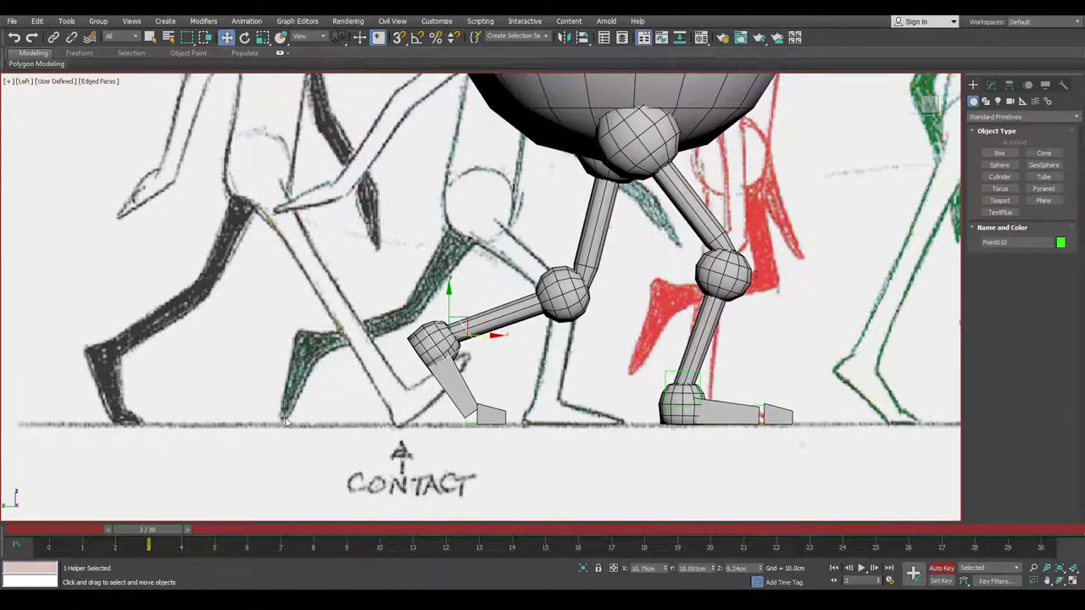
{"action": "scroll", "coordinate": [280, 411], "scroll_direction": "up", "scroll_amount": 2}
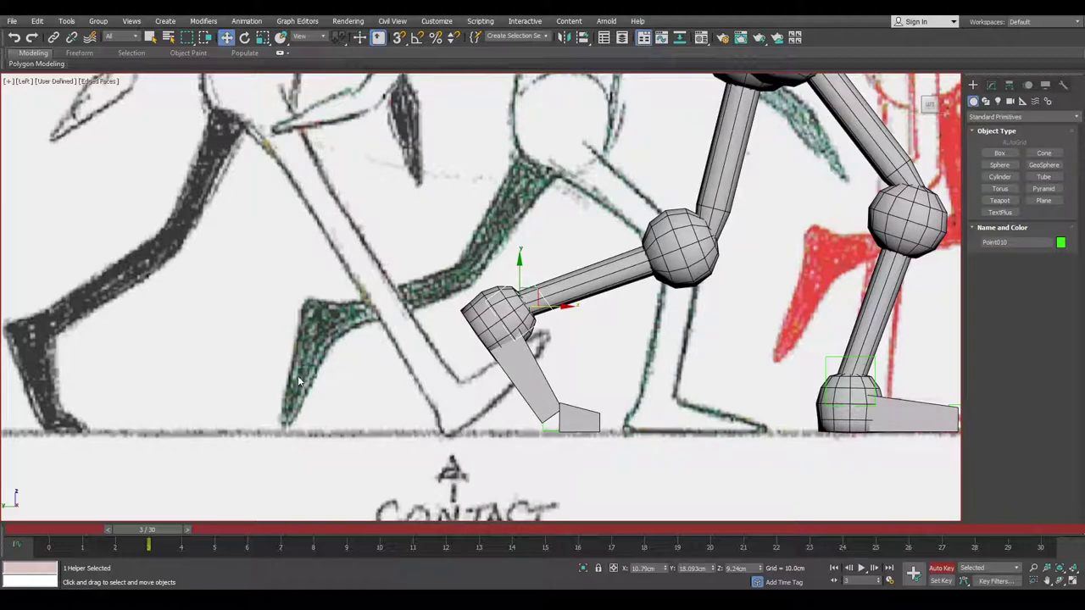
{"action": "middle_click_drag", "start_coordinate": [116, 379], "coordinate": [214, 370]}
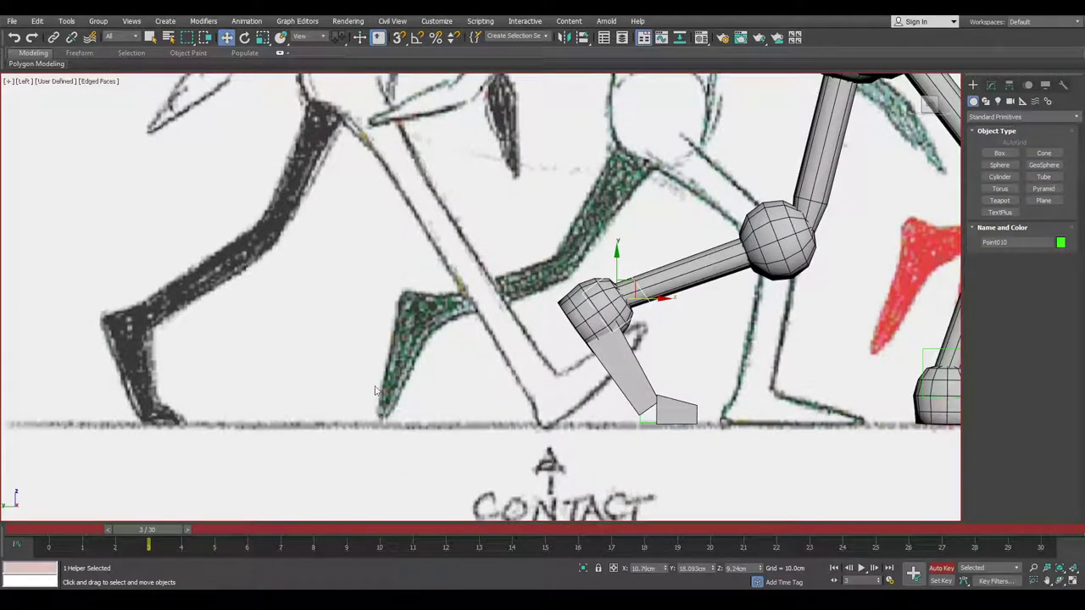
{"action": "middle_click_drag", "start_coordinate": [654, 355], "coordinate": [497, 380]}
{"action": "key", "text": "e"}
{"action": "left_click_drag", "start_coordinate": [498, 340], "coordinate": [466, 394]}
Rotate the rear foot's toe control so the toes line up with the downward-pointing foot
{"action": "left_click", "coordinate": [395, 428]}
{"action": "mouse_move", "coordinate": [441, 441]}
{"action": "left_mouse_down"}
{"action": "mouse_move", "coordinate": [424, 448]}
{"action": "mouse_move", "coordinate": [428, 437]}
{"action": "left_mouse_up"}
{"action": "left_click", "coordinate": [479, 352]}
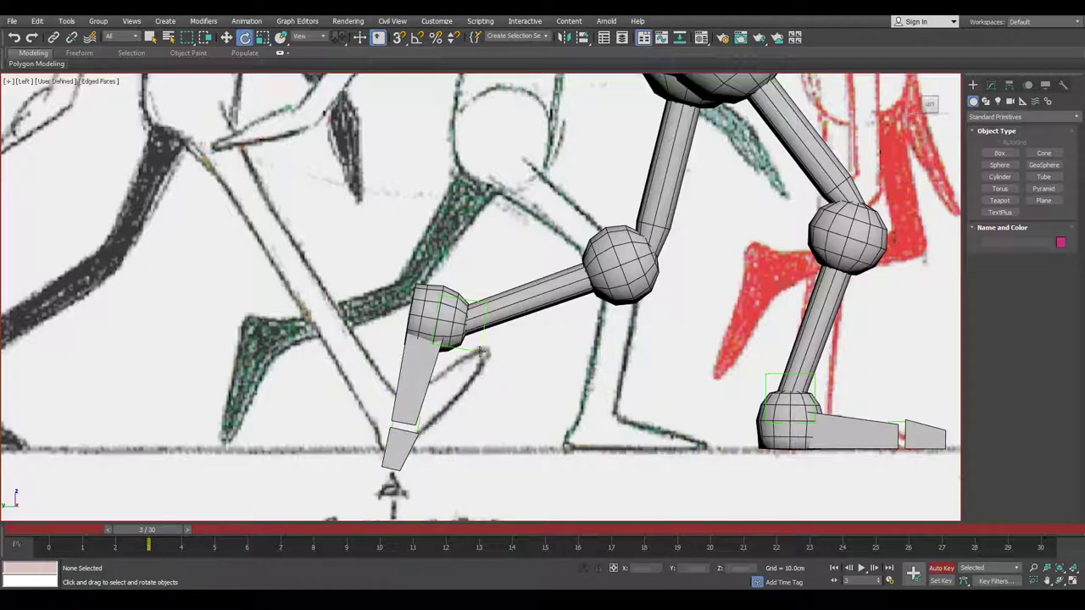
Move the rear ankle control back to about 21.3 cm in Y and up to about 11.1 cm in Z
{"action": "left_click", "coordinate": [476, 346]}
{"action": "scroll", "coordinate": [457, 356], "scroll_direction": "down", "scroll_amount": 5}
{"action": "key", "text": "w"}
{"action": "left_click_drag", "start_coordinate": [438, 346], "coordinate": [417, 337]}
{"action": "middle_click_drag", "start_coordinate": [459, 349], "coordinate": [416, 371]}
{"action": "scroll", "coordinate": [416, 371], "scroll_direction": "down", "scroll_amount": 5}
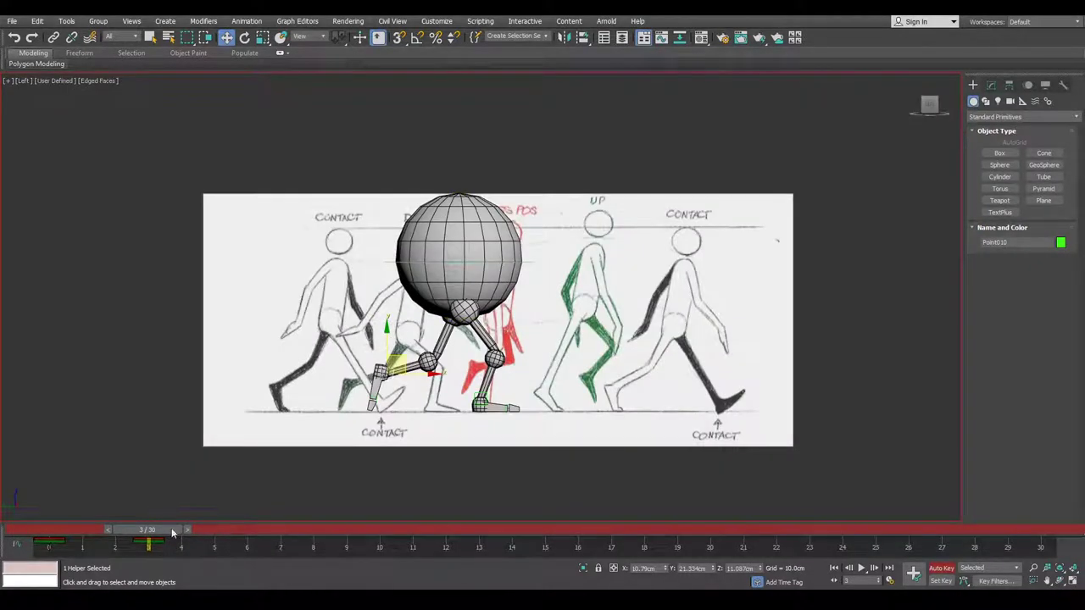
Scrub between frames 1 and 3 and examine how the feet, especially the rear toes, meet the ground line
{"action": "left_click_drag", "start_coordinate": [174, 530], "coordinate": [115, 525]}
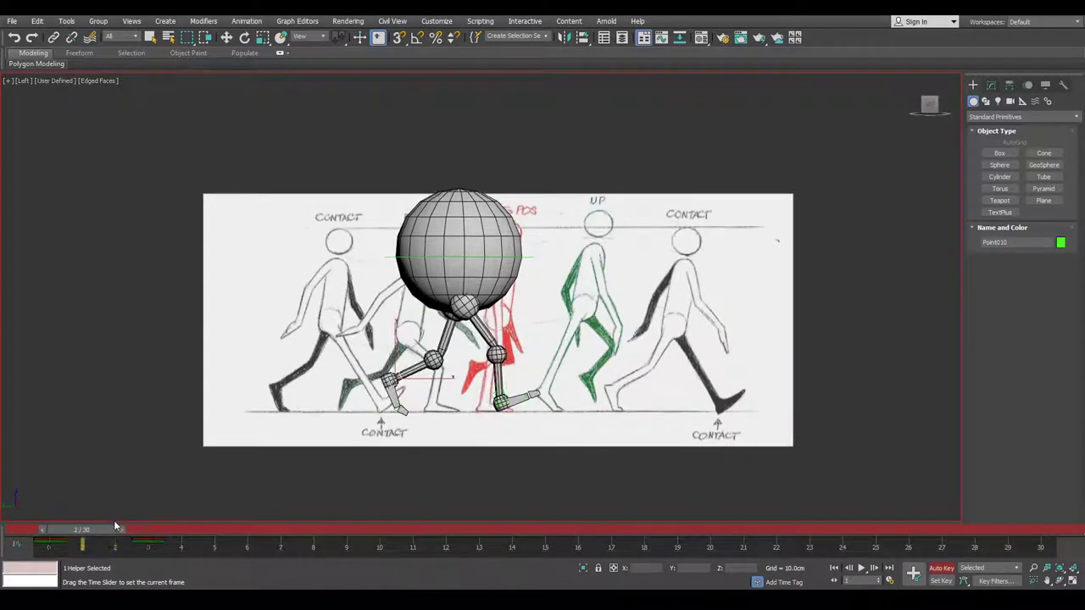
{"action": "key", "text": "w"}
{"action": "scroll", "coordinate": [402, 409], "scroll_direction": "up", "scroll_amount": 5}
{"action": "scroll", "coordinate": [376, 401], "scroll_direction": "up", "scroll_amount": 4}
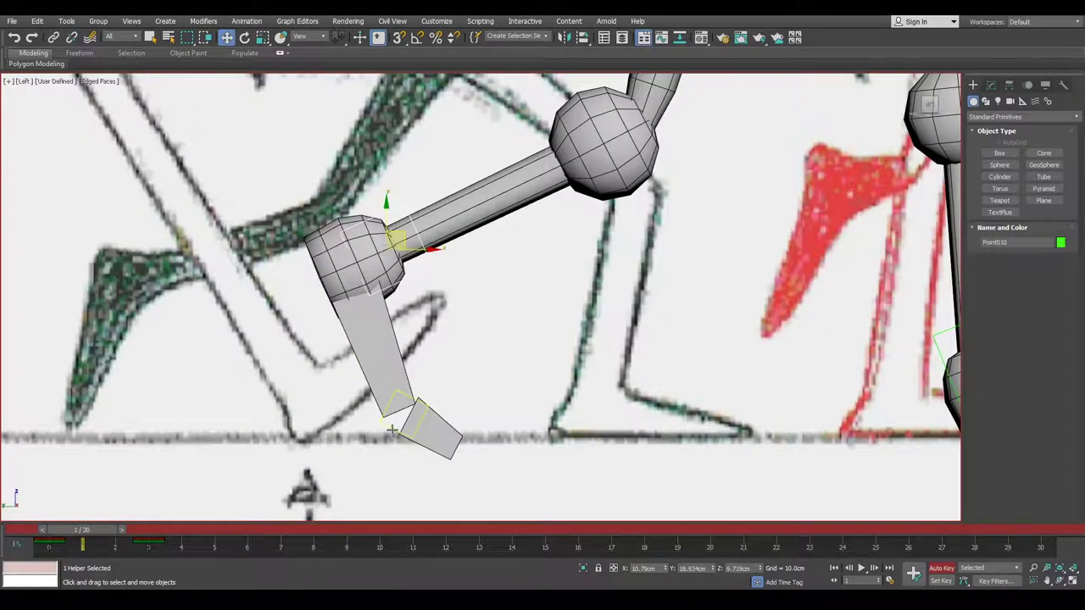
{"action": "left_click_drag", "start_coordinate": [100, 532], "coordinate": [159, 531]}
{"action": "key", "text": "w"}
{"action": "scroll", "coordinate": [423, 448], "scroll_direction": "down", "scroll_amount": 2}
{"action": "scroll", "coordinate": [585, 380], "scroll_direction": "down", "scroll_amount": 3}
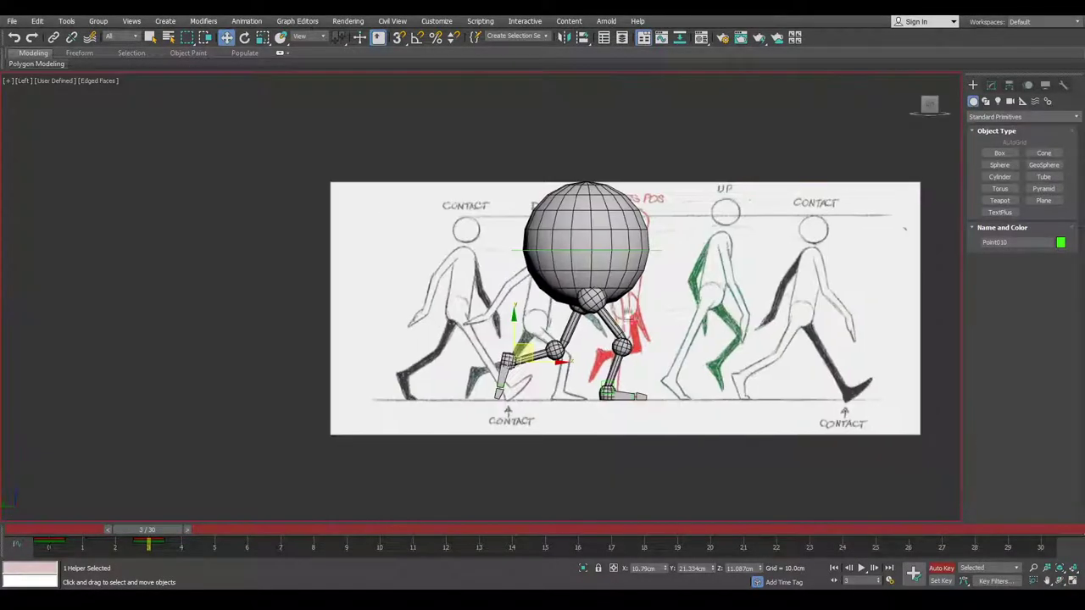
{"action": "middle_click_drag", "start_coordinate": [628, 311], "coordinate": [537, 312]}
{"action": "scroll", "coordinate": [458, 361], "scroll_direction": "up", "scroll_amount": 3}
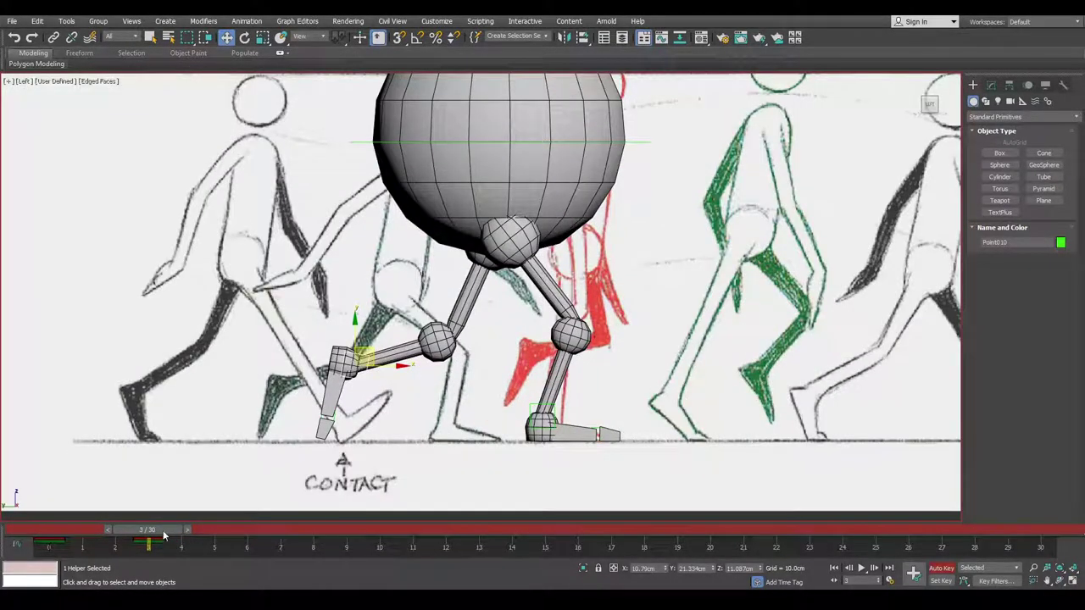
{"action": "left_click_drag", "start_coordinate": [164, 535], "coordinate": [95, 548]}
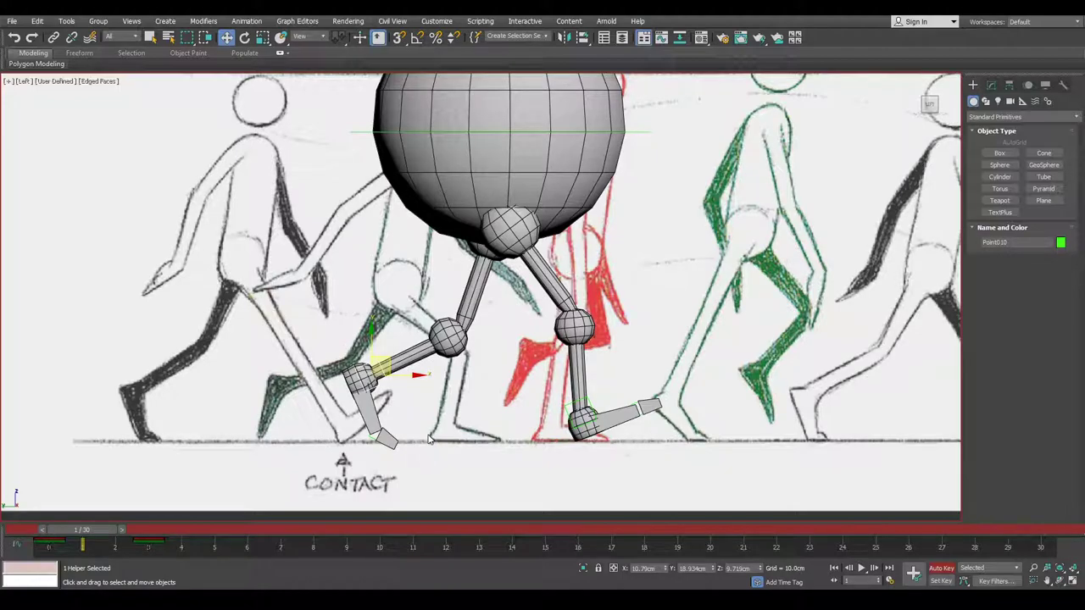
Scrub between frames 0 and 3 and examine how the legs and feet move from the contact pose to the down pose
{"action": "left_click_drag", "start_coordinate": [87, 531], "coordinate": [19, 497]}
{"action": "key", "text": "w"}
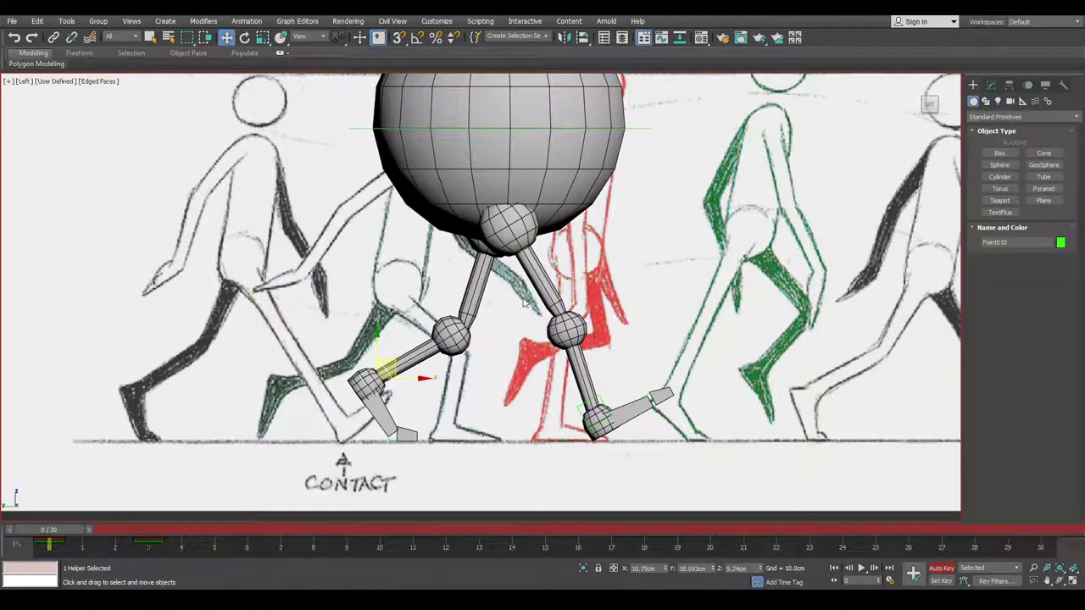
{"action": "left_click_drag", "start_coordinate": [72, 534], "coordinate": [180, 526]}
{"action": "key", "text": "w"}
{"action": "key", "text": "q"}
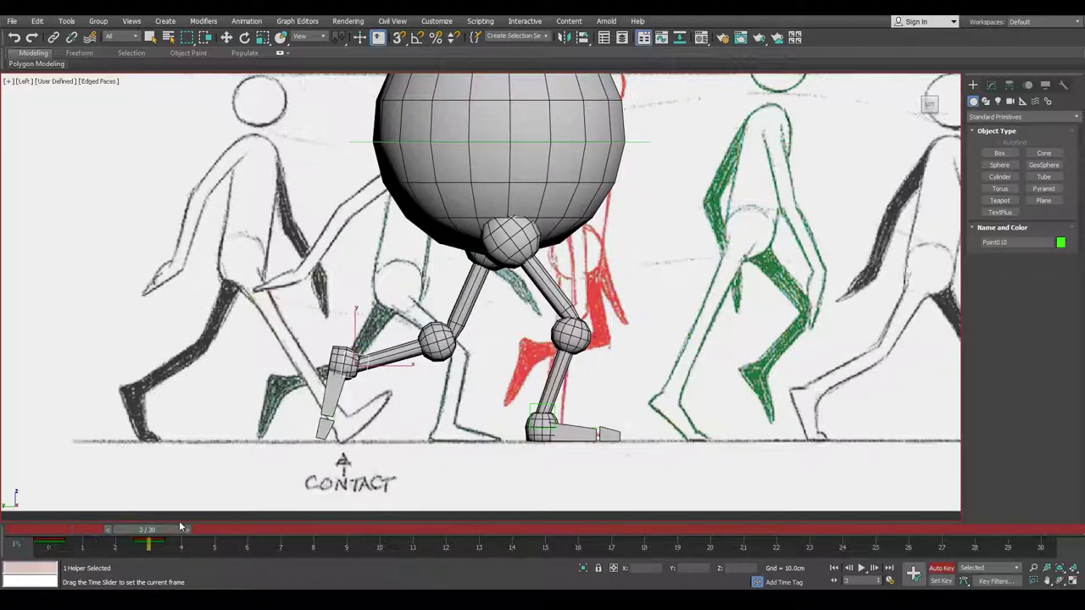
{"action": "key", "text": "w"}
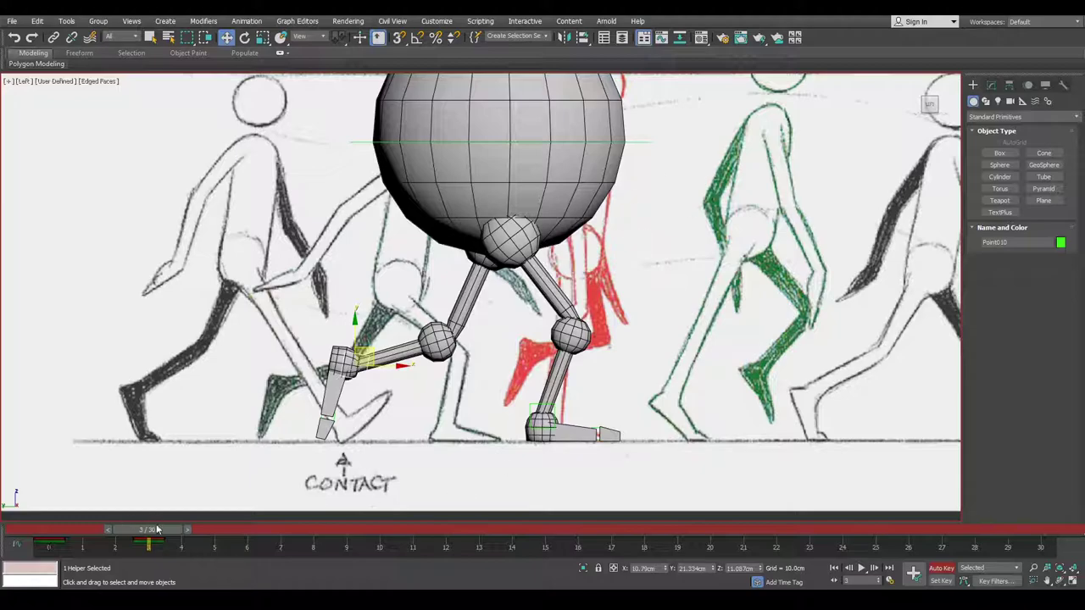
Go to frame 6 and select the circle control around the ball body
{"action": "left_click_drag", "start_coordinate": [157, 530], "coordinate": [253, 531]}
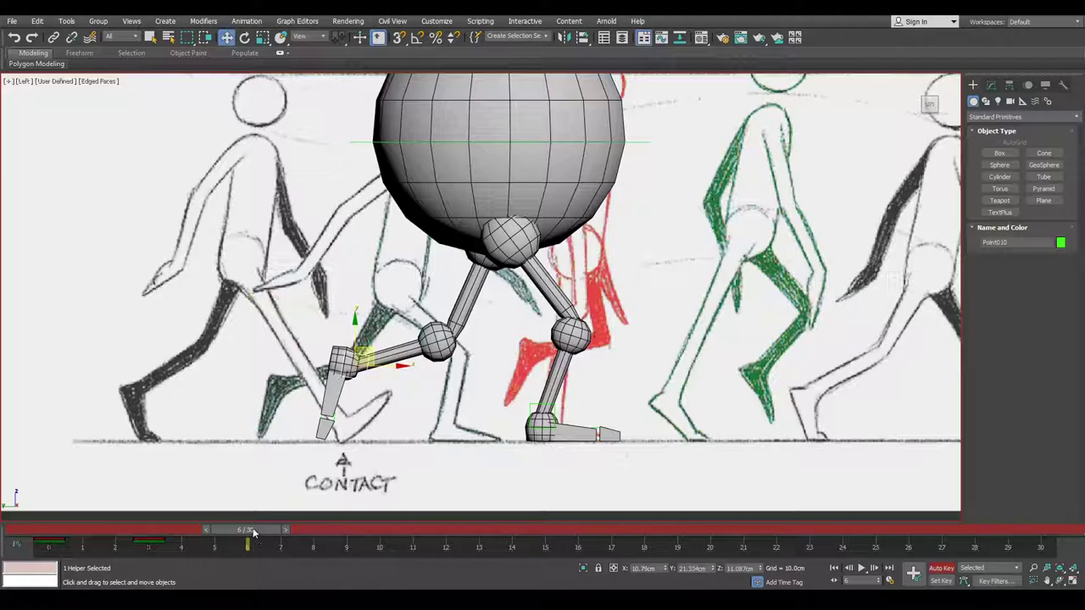
{"action": "middle_click_drag", "start_coordinate": [604, 266], "coordinate": [604, 322]}
{"action": "key", "text": "p"}
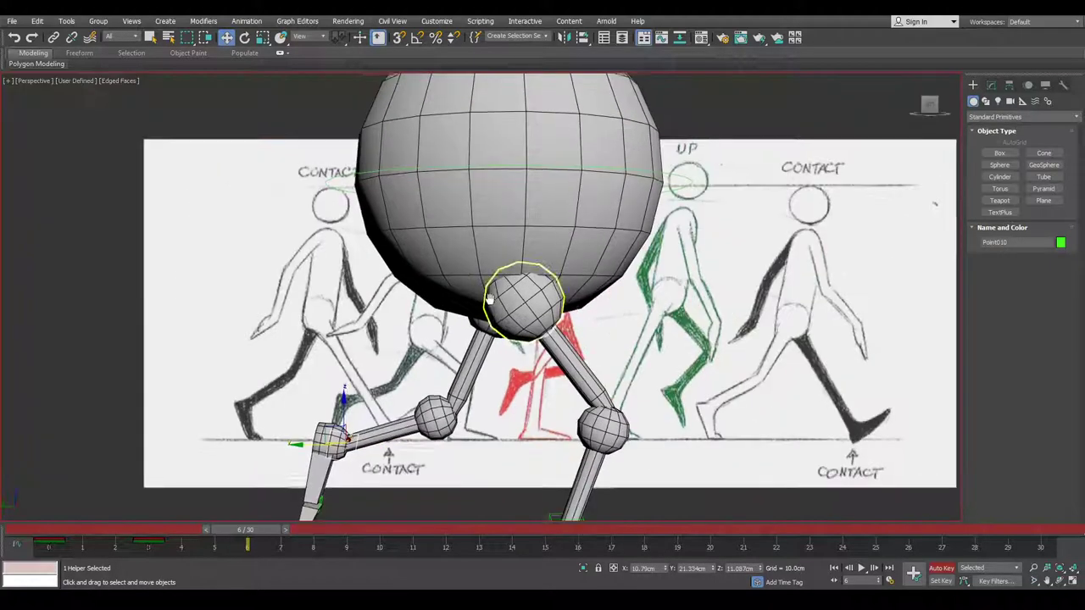
{"action": "scroll", "coordinate": [486, 300], "scroll_direction": "down", "scroll_amount": 5}
{"action": "middle_click_drag", "start_coordinate": [414, 265], "coordinate": [455, 263], "text": "alt"}
{"action": "left_click", "coordinate": [431, 267]}
Examine the red pass position figure in the reference, comparing its head height and leg placement with the down pose
{"action": "mouse_move", "coordinate": [309, 268]}
{"action": "middle_mouse_down"}
{"action": "mouse_move", "coordinate": [431, 279]}
{"action": "mouse_move", "coordinate": [442, 307]}
{"action": "middle_mouse_up"}
{"action": "scroll", "coordinate": [446, 241], "scroll_direction": "up", "scroll_amount": 4}
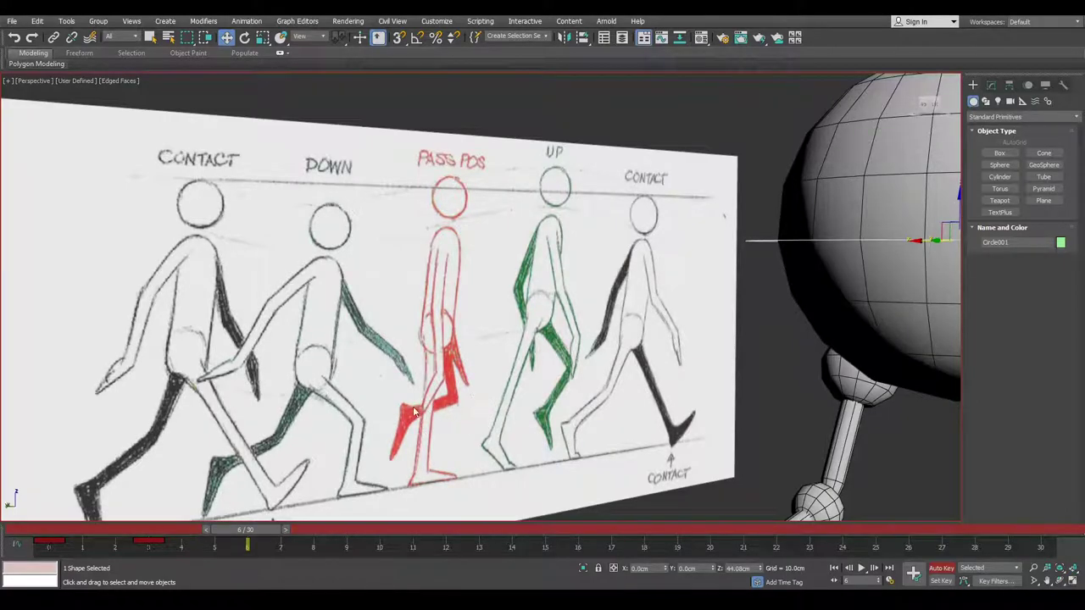
{"action": "scroll", "coordinate": [424, 411], "scroll_direction": "up", "scroll_amount": 5}
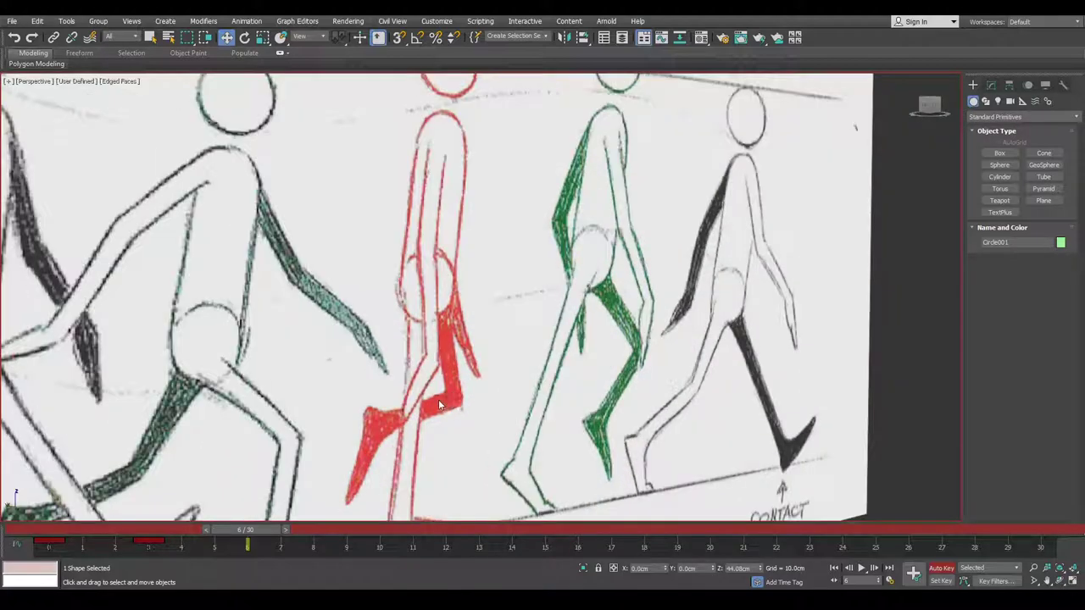
{"action": "scroll", "coordinate": [463, 467], "scroll_direction": "down", "scroll_amount": 4}
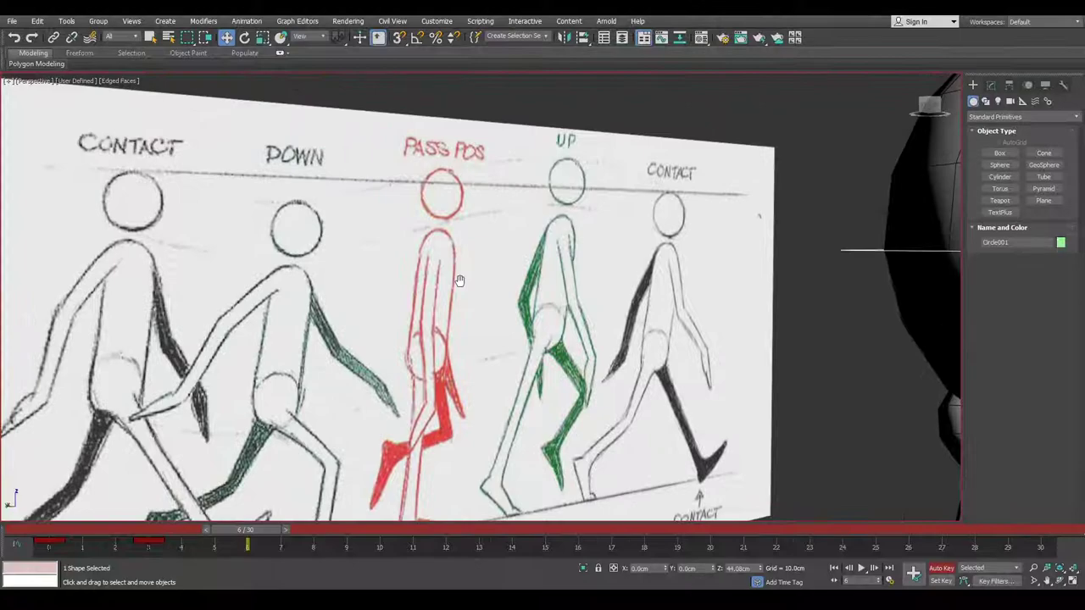
{"action": "scroll", "coordinate": [460, 215], "scroll_direction": "up", "scroll_amount": 3}
{"action": "scroll", "coordinate": [466, 185], "scroll_direction": "down", "scroll_amount": 2}
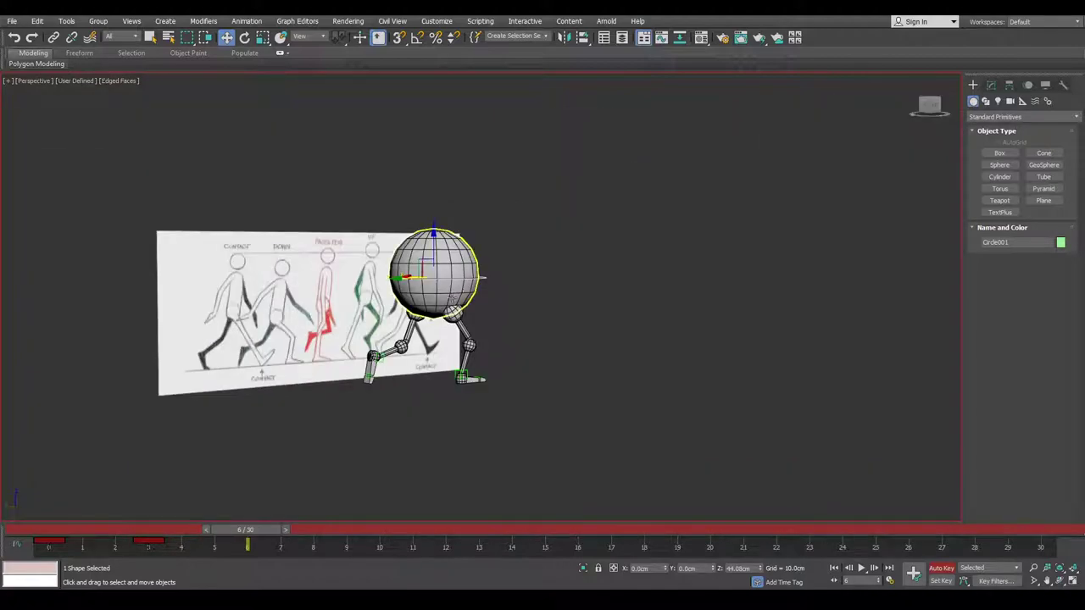
{"action": "scroll", "coordinate": [533, 276], "scroll_direction": "up", "scroll_amount": 5}
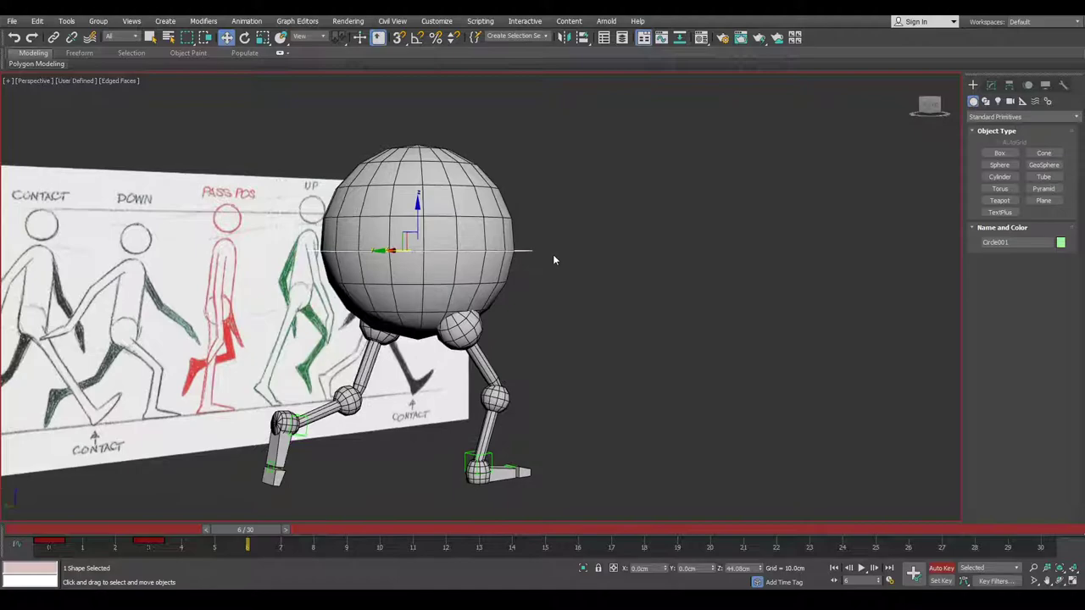
Raise the body control at frame 6 to about 46.7 cm in Z for the pass position
{"action": "key", "text": "l"}
{"action": "middle_click_drag", "start_coordinate": [546, 237], "coordinate": [531, 246]}
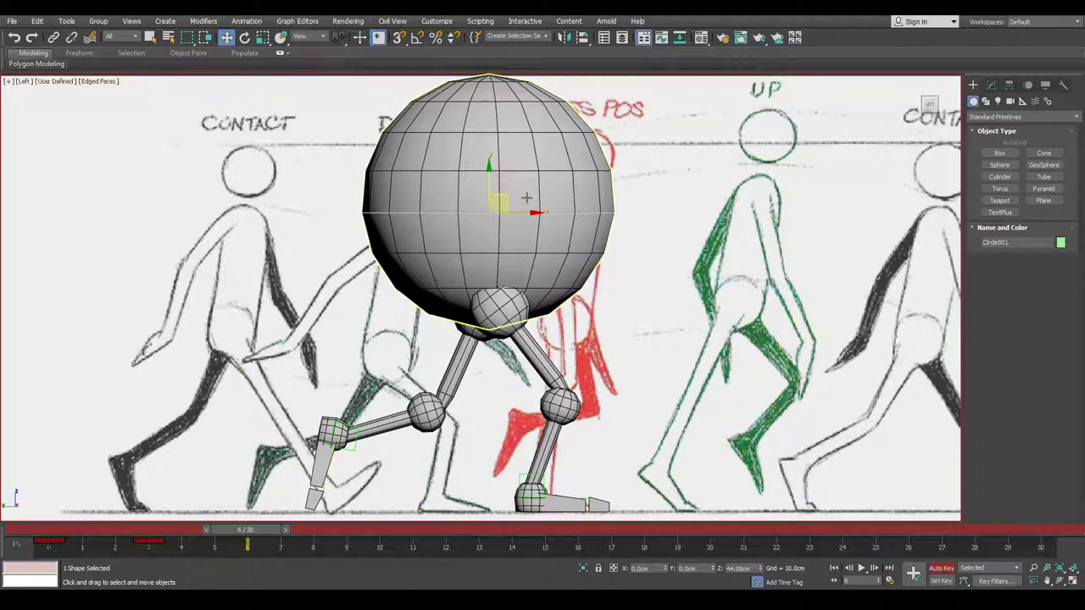
{"action": "left_click_drag", "start_coordinate": [80, 555], "coordinate": [247, 546]}
{"action": "scroll", "coordinate": [489, 305], "scroll_direction": "down", "scroll_amount": 3}
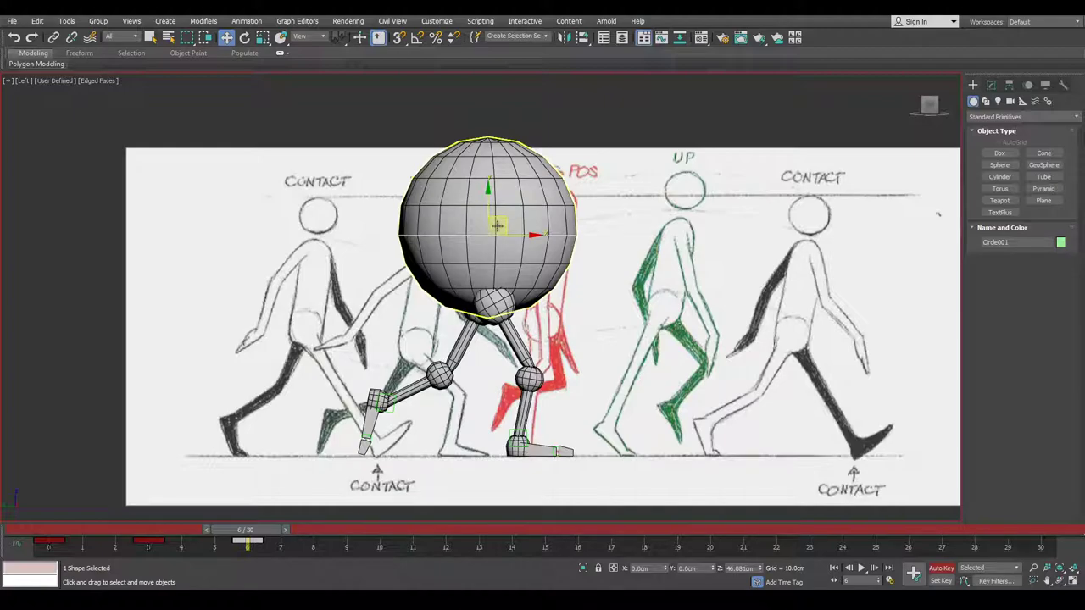
{"action": "scroll", "coordinate": [503, 227], "scroll_direction": "up", "scroll_amount": 3}
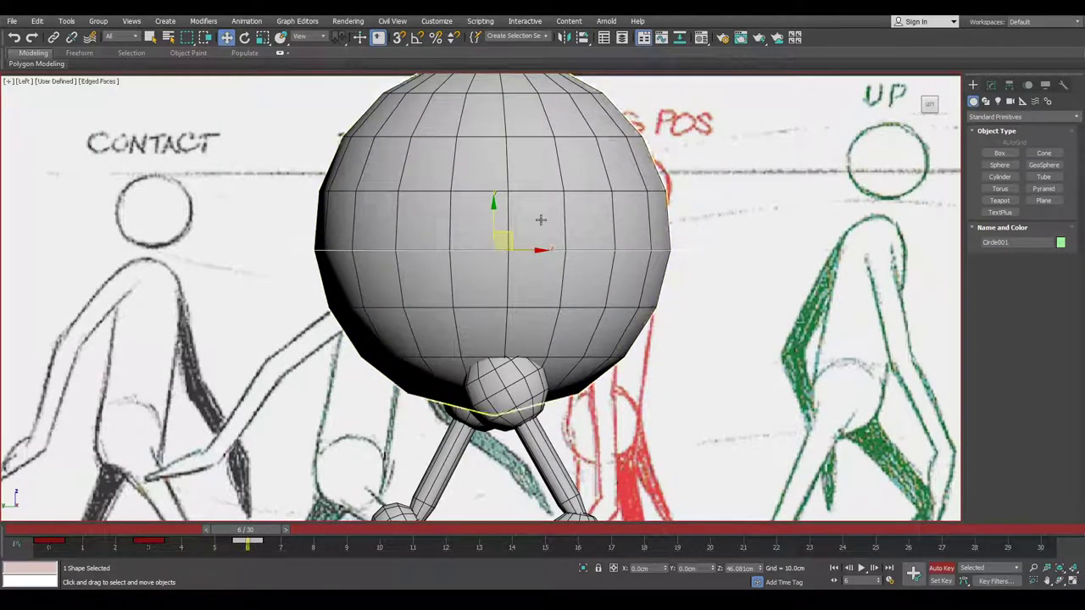
{"action": "left_click_drag", "start_coordinate": [492, 223], "coordinate": [496, 217]}
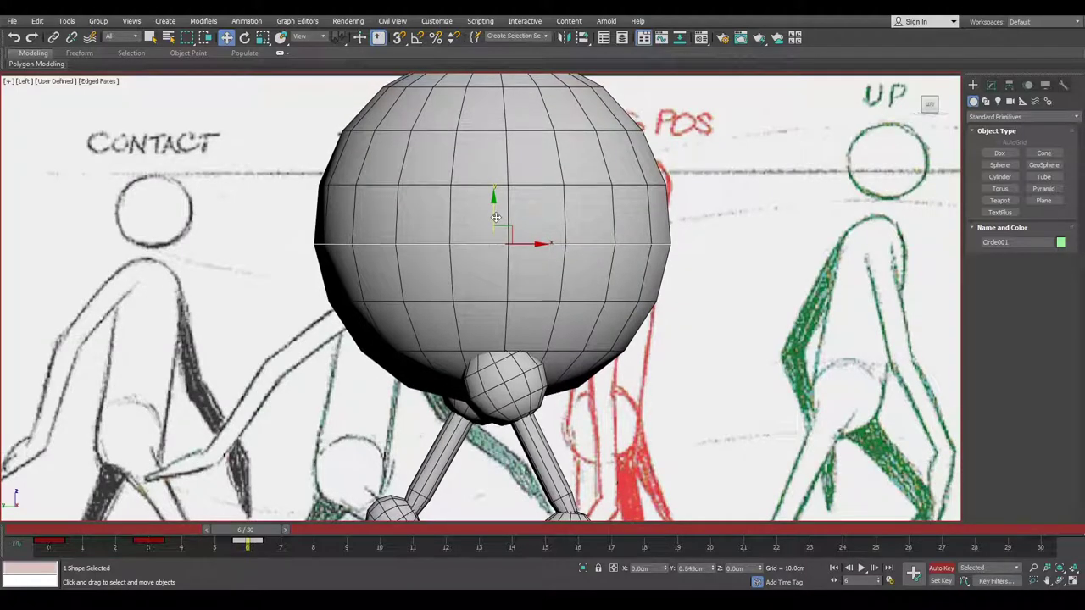
{"action": "scroll", "coordinate": [494, 238], "scroll_direction": "down", "scroll_amount": 4}
{"action": "left_click_drag", "start_coordinate": [305, 518], "coordinate": [264, 513]}
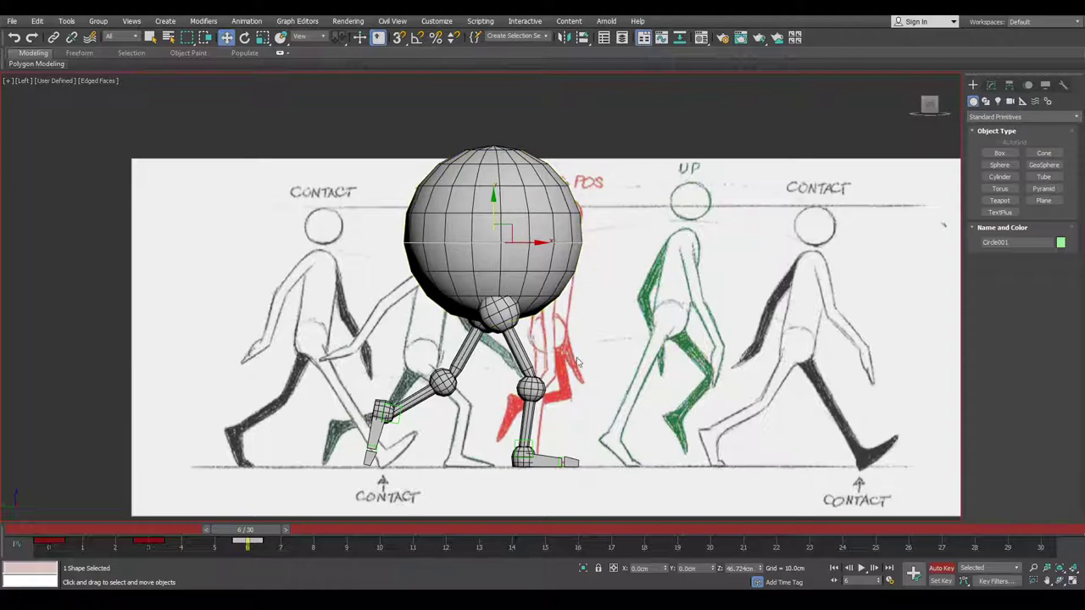
Slide the planted front foot's ankle control back along the ground at frame 6 to about 4.8 cm in Y
{"action": "middle_click_drag", "start_coordinate": [596, 374], "coordinate": [588, 371]}
{"action": "scroll", "coordinate": [565, 359], "scroll_direction": "up", "scroll_amount": 3}
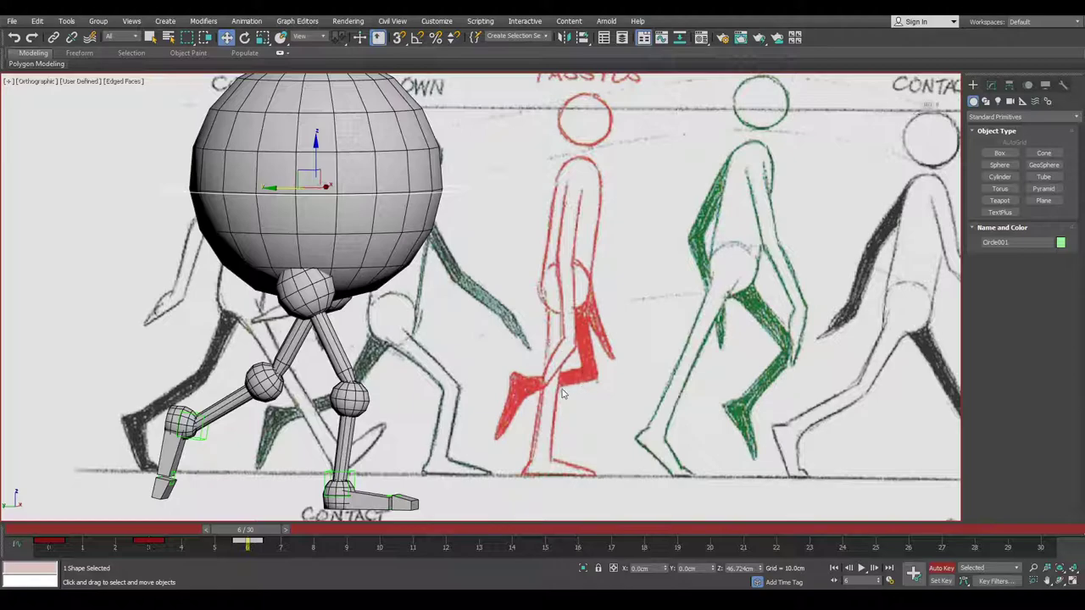
{"action": "key", "text": "l"}
{"action": "middle_click_drag", "start_coordinate": [597, 365], "coordinate": [585, 303]}
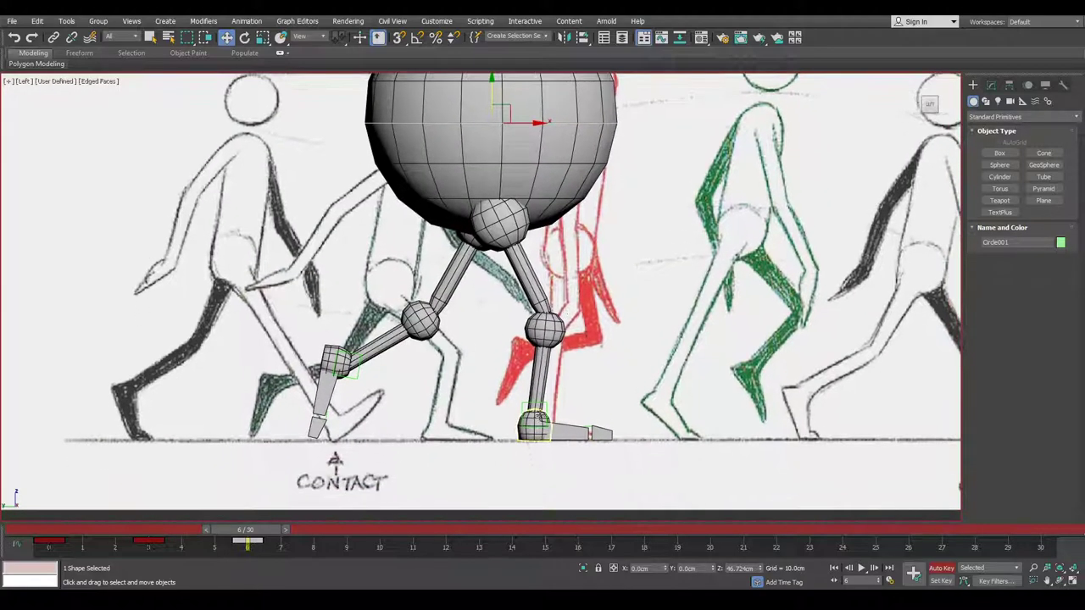
{"action": "left_click", "coordinate": [551, 413]}
{"action": "scroll", "coordinate": [556, 415], "scroll_direction": "up", "scroll_amount": 2}
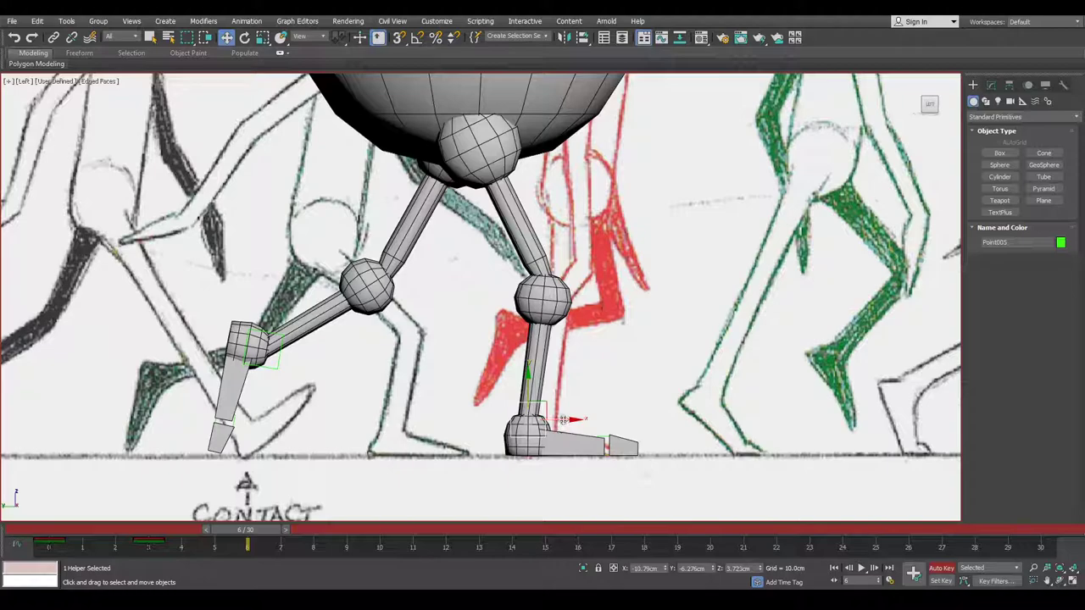
{"action": "left_click_drag", "start_coordinate": [559, 419], "coordinate": [424, 419]}
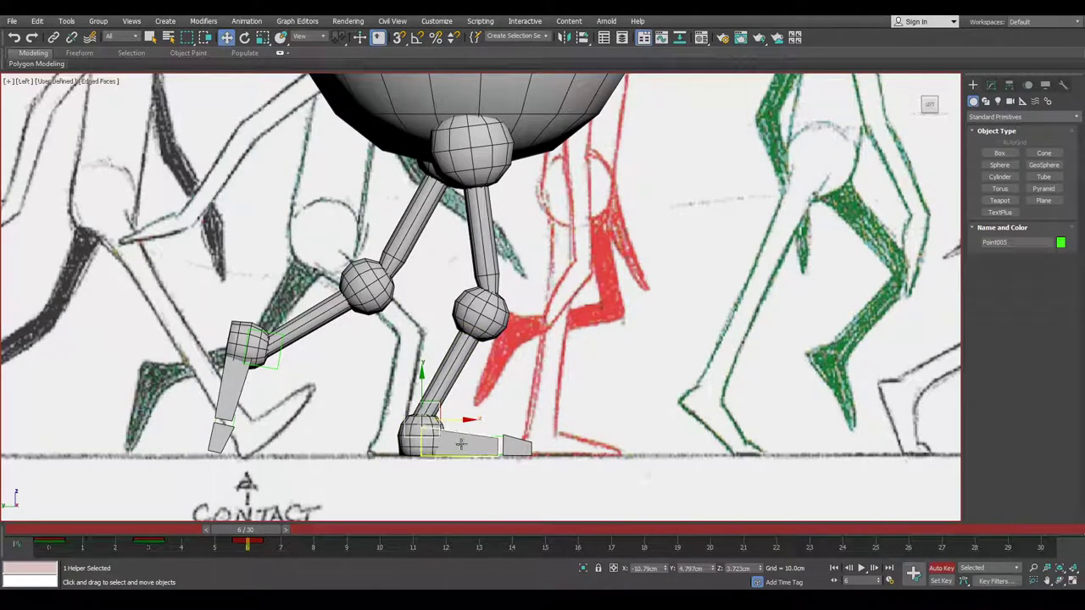
{"action": "key", "text": "e"}
{"action": "left_click_drag", "start_coordinate": [460, 434], "coordinate": [445, 462]}
{"action": "key", "text": "ctrl+z"}
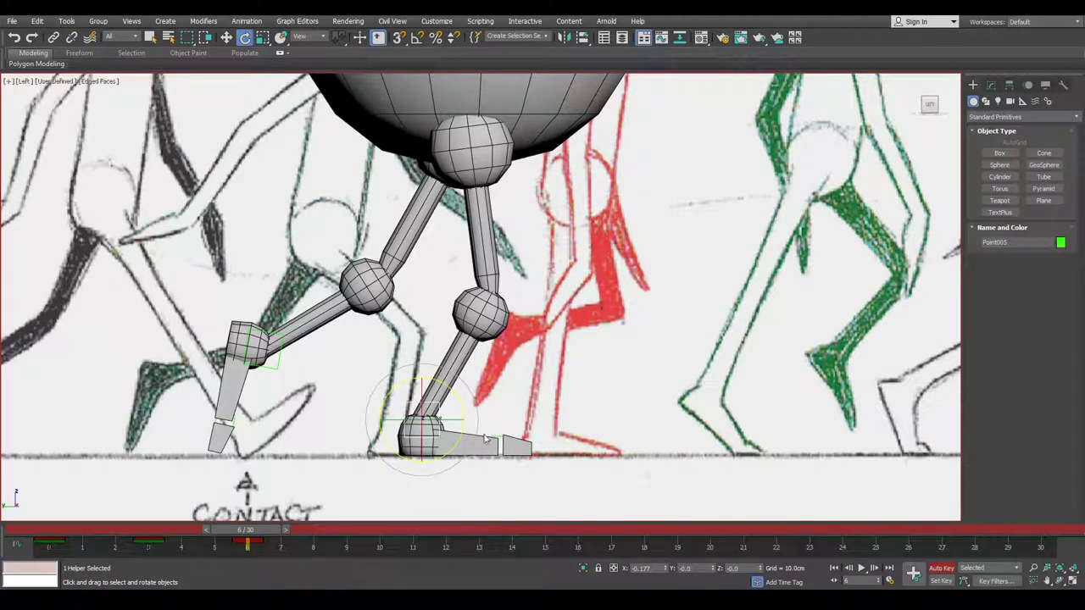
Nudge the planted foot's ankle control slightly farther back at frame 6, to about 5.5 cm in Y
{"action": "left_click", "coordinate": [255, 540]}
{"action": "scroll", "coordinate": [429, 353], "scroll_direction": "up", "scroll_amount": 2}
{"action": "scroll", "coordinate": [429, 352], "scroll_direction": "down", "scroll_amount": 6}
{"action": "middle_click_drag", "start_coordinate": [462, 390], "coordinate": [512, 394]}
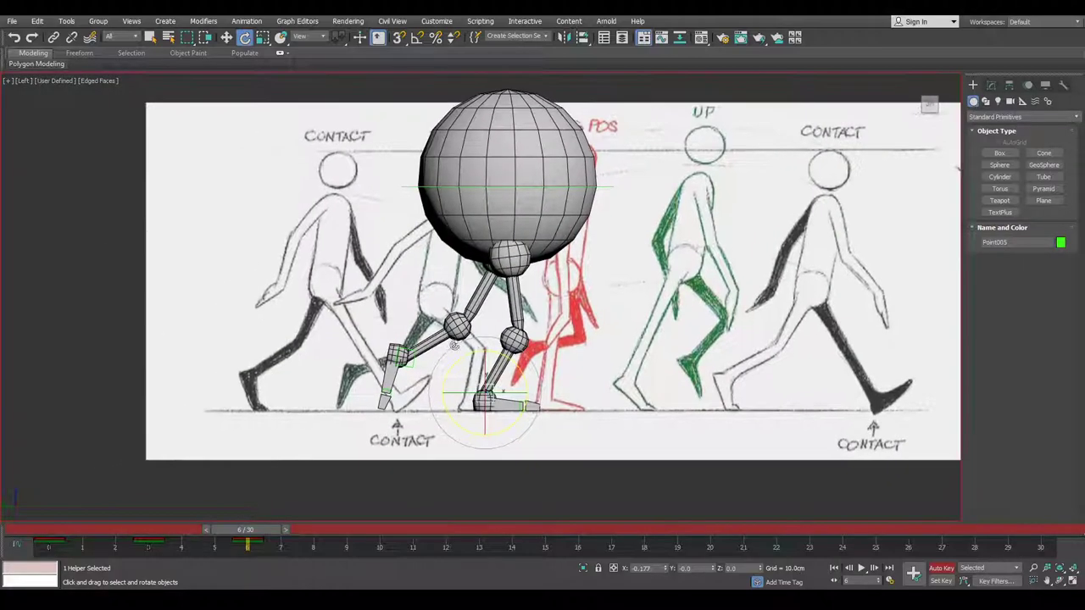
{"action": "key", "text": "w"}
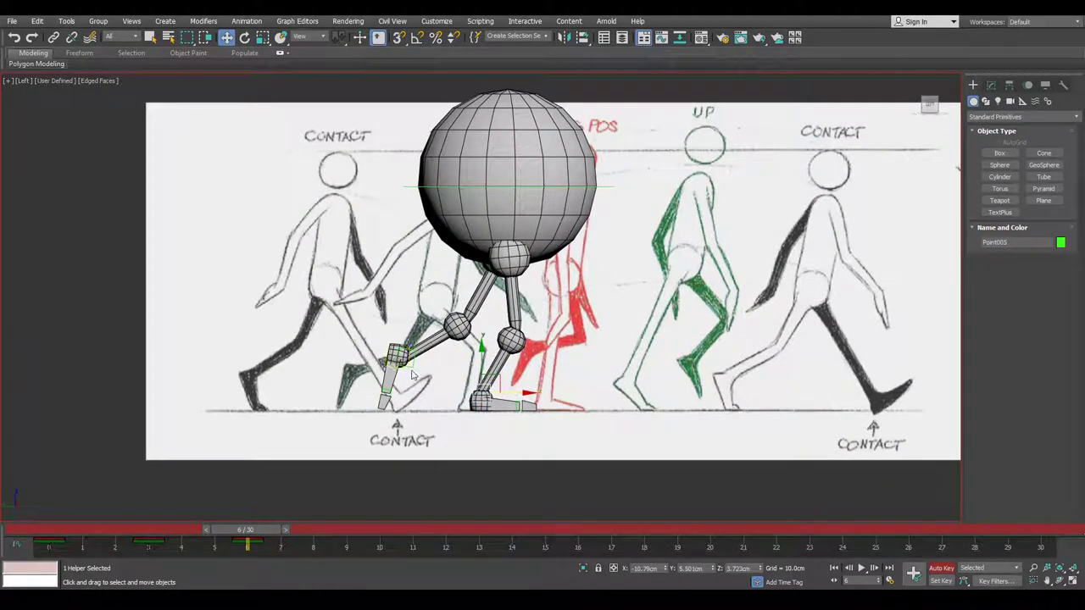
Move the rear ankle control forward to about 5.8 cm in Y and up to about 13.5 cm in Z at frame 6
{"action": "left_click", "coordinate": [416, 348]}
{"action": "left_click_drag", "start_coordinate": [424, 341], "coordinate": [502, 323]}
{"action": "scroll", "coordinate": [591, 289], "scroll_direction": "up", "scroll_amount": 2}
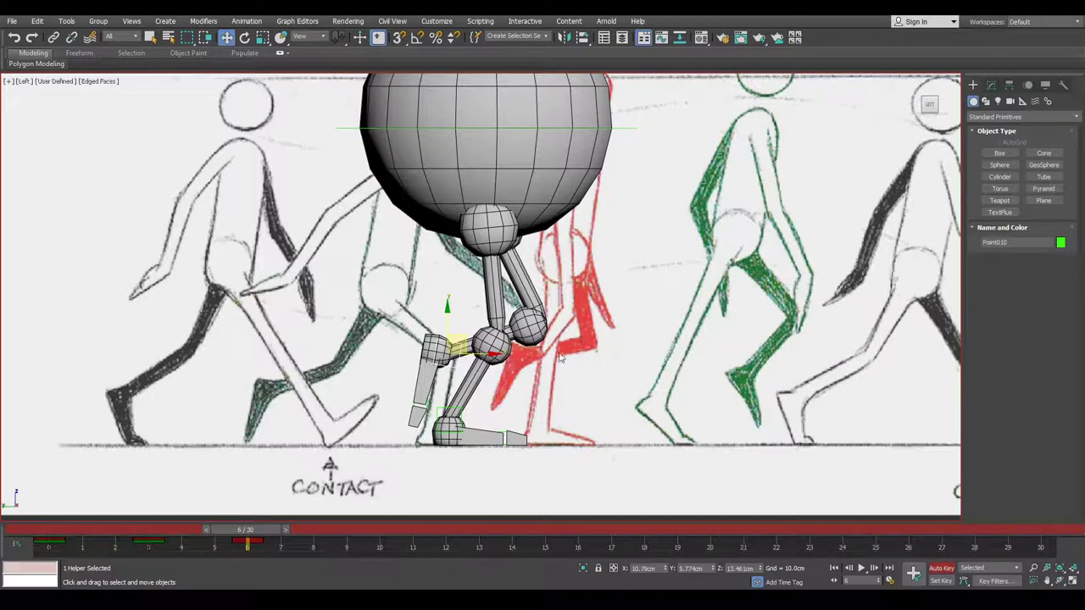
Rotate the raised foot's ankle control at frame 6 so the foot slants like the pass position reference, and select its toe control
{"action": "scroll", "coordinate": [462, 373], "scroll_direction": "up", "scroll_amount": 2}
{"action": "key", "text": "e"}
{"action": "middle_click_drag", "start_coordinate": [483, 379], "coordinate": [478, 377]}
{"action": "left_click_drag", "start_coordinate": [478, 388], "coordinate": [470, 396]}
{"action": "key", "text": "w"}
{"action": "left_click", "coordinate": [422, 423]}
{"action": "key", "text": "e"}
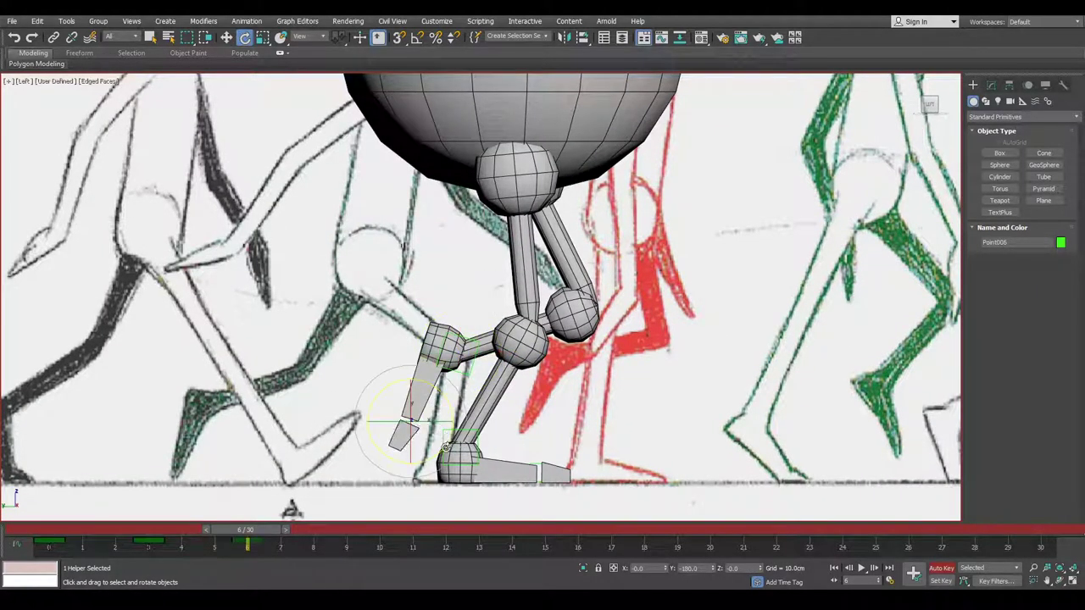
{"action": "scroll", "coordinate": [387, 453], "scroll_direction": "down", "scroll_amount": 3}
{"action": "key", "text": "w"}
{"action": "scroll", "coordinate": [508, 341], "scroll_direction": "up", "scroll_amount": 3}
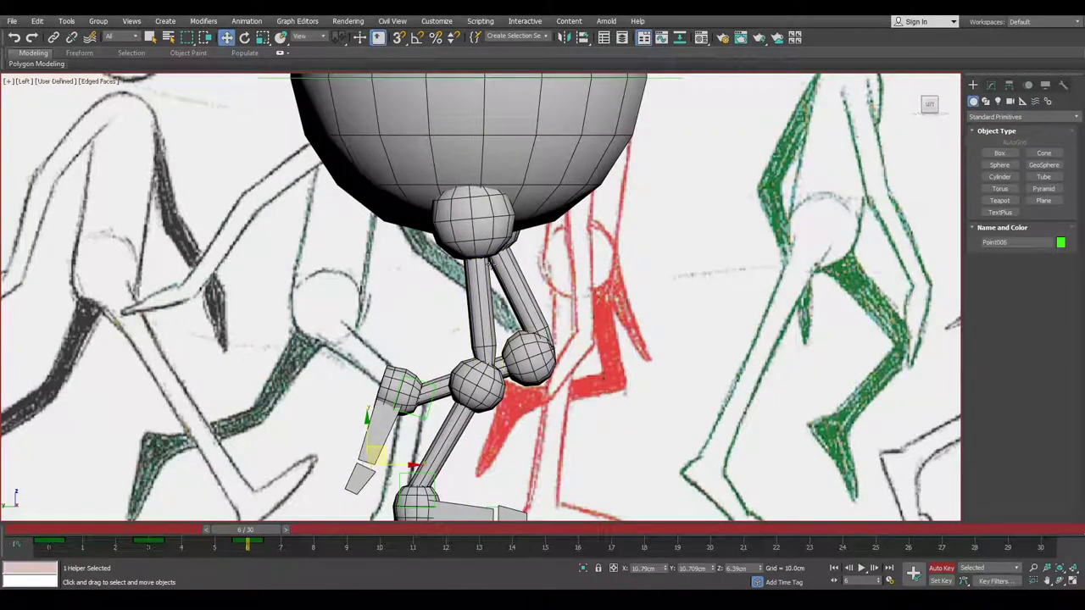
{"action": "scroll", "coordinate": [493, 379], "scroll_direction": "down", "scroll_amount": 2}
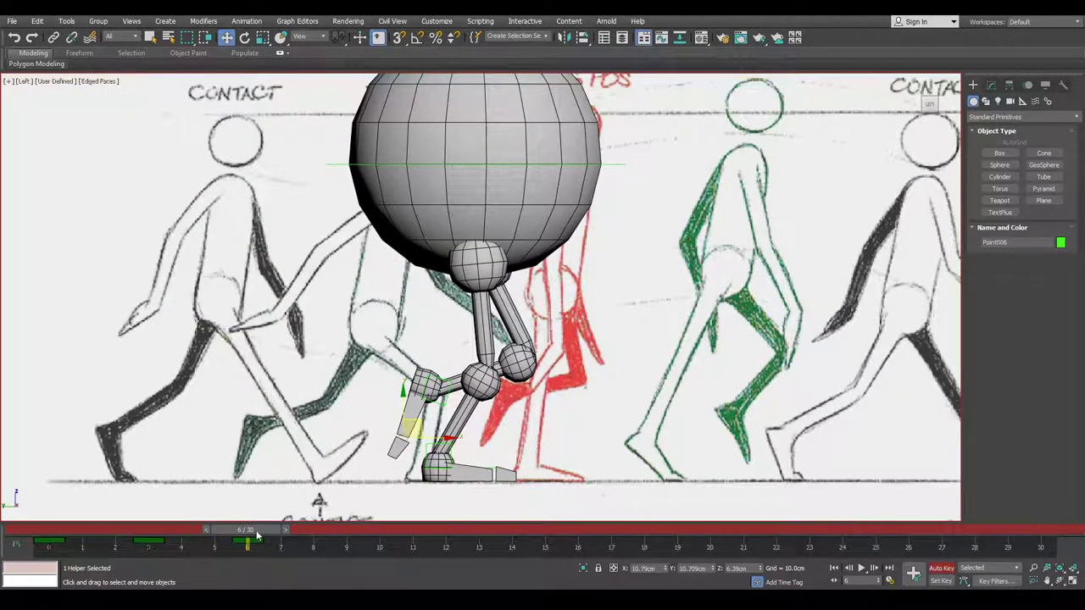
Go to frame 9 and select the circle control around the ball body
{"action": "left_click_drag", "start_coordinate": [258, 532], "coordinate": [345, 532]}
{"action": "middle_click_drag", "start_coordinate": [745, 306], "coordinate": [682, 313]}
{"action": "scroll", "coordinate": [682, 313], "scroll_direction": "down", "scroll_amount": 2}
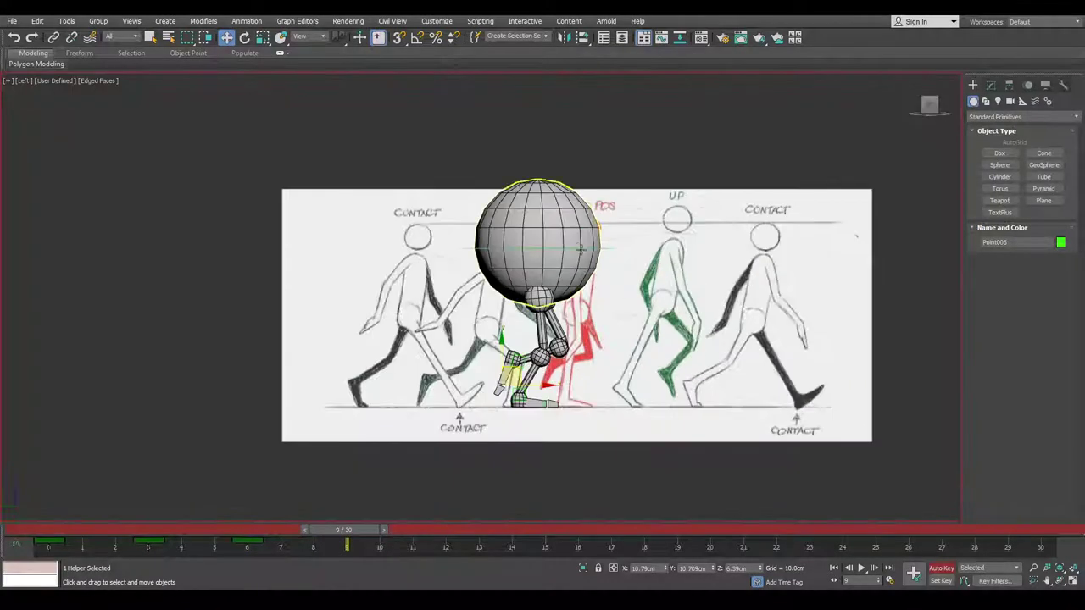
{"action": "scroll", "coordinate": [605, 251], "scroll_direction": "up", "scroll_amount": 1}
{"action": "left_click", "coordinate": [605, 251]}
Raise the body control at frame 9 to about 47.9 cm in Z, following the up pose in the reference
{"action": "middle_click_drag", "start_coordinate": [714, 202], "coordinate": [561, 218]}
{"action": "scroll", "coordinate": [561, 218], "scroll_direction": "up", "scroll_amount": 2}
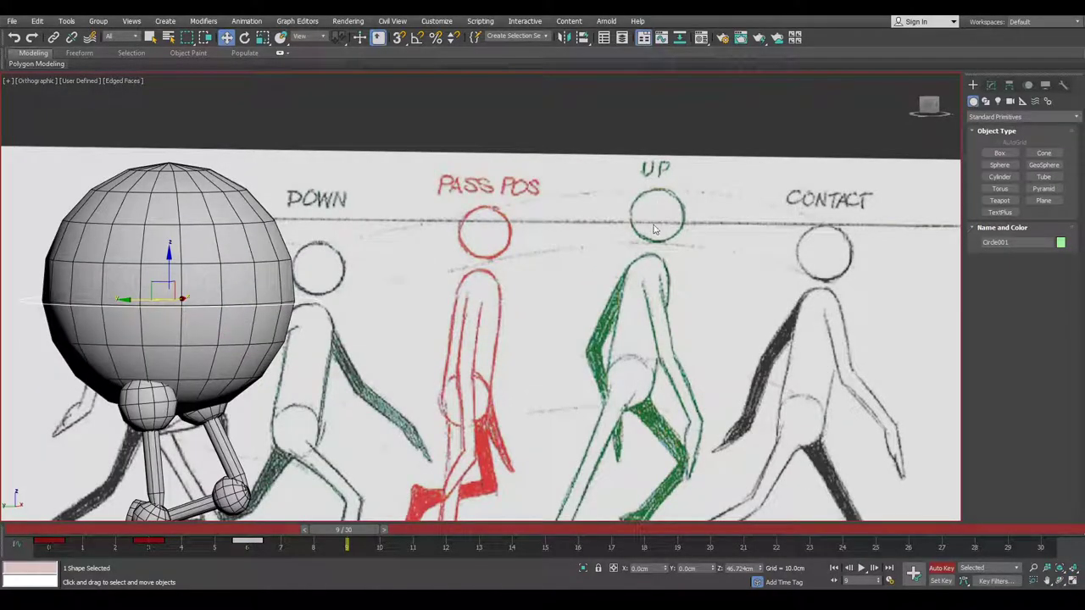
{"action": "key", "text": "shift+z"}
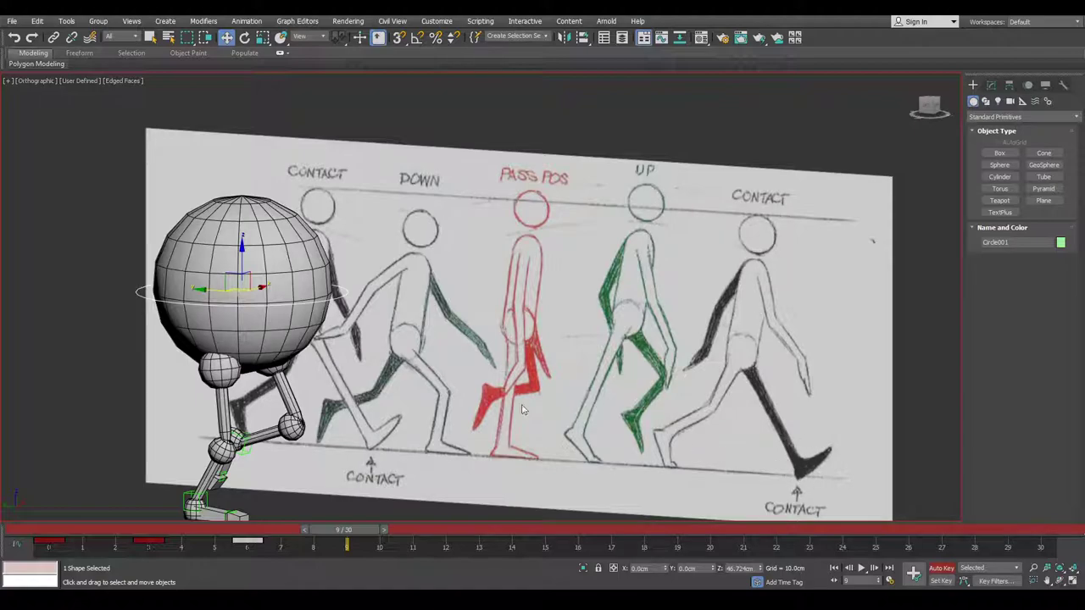
{"action": "middle_click_drag", "start_coordinate": [413, 411], "coordinate": [465, 379]}
{"action": "key", "text": "l"}
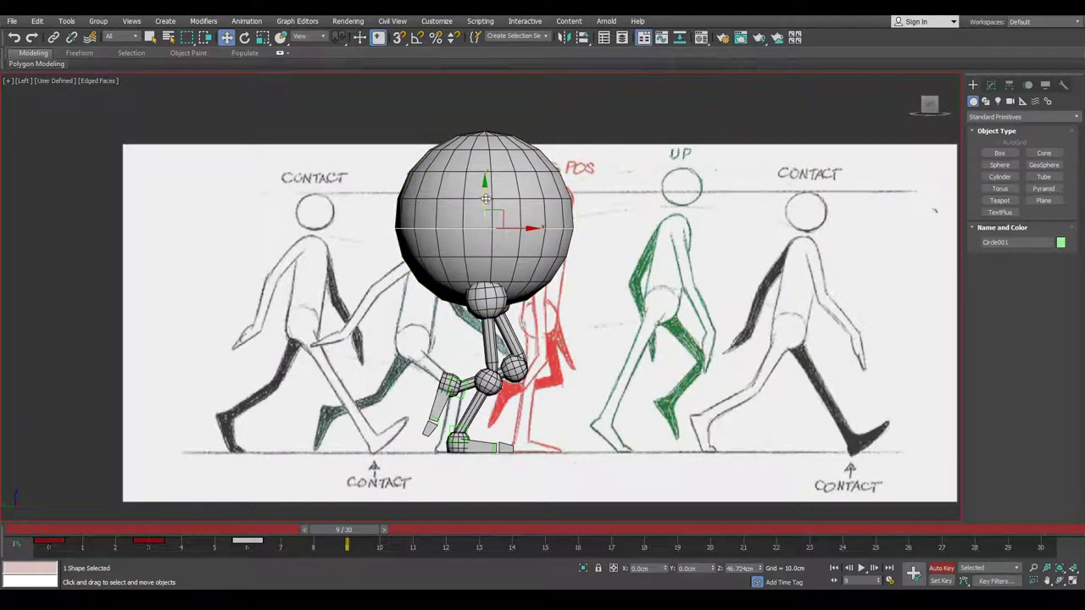
{"action": "left_click_drag", "start_coordinate": [485, 198], "coordinate": [485, 193]}
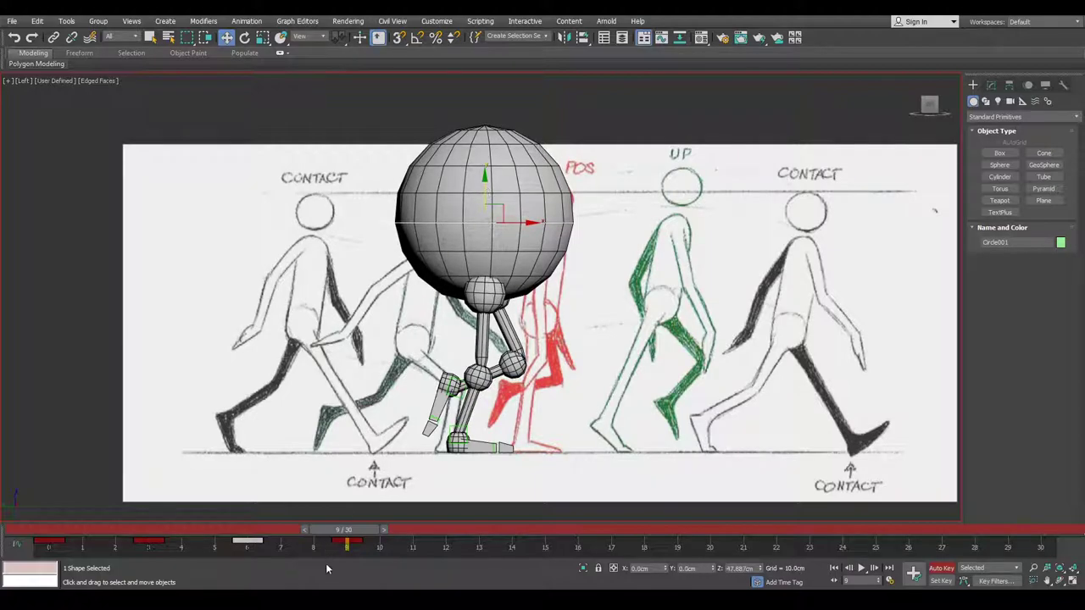
{"action": "left_click_drag", "start_coordinate": [343, 531], "coordinate": [344, 505]}
{"action": "key", "text": "w"}
Rotate the planted foot's ankle control about 39 degrees at frame 9 so the toes angle downward like the up pose
{"action": "scroll", "coordinate": [446, 431], "scroll_direction": "up", "scroll_amount": 3}
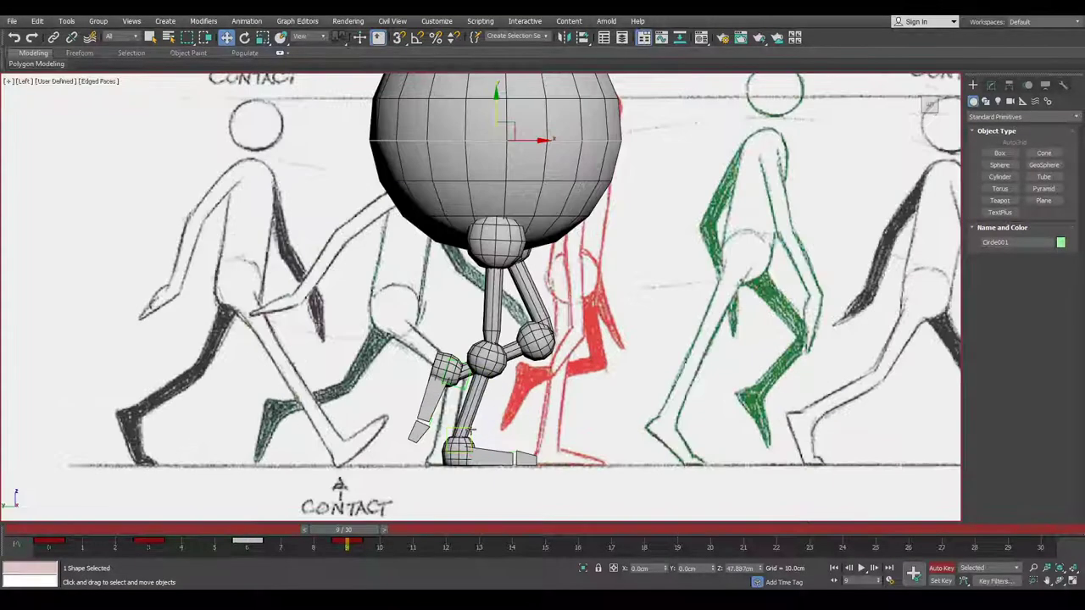
{"action": "left_click", "coordinate": [478, 455]}
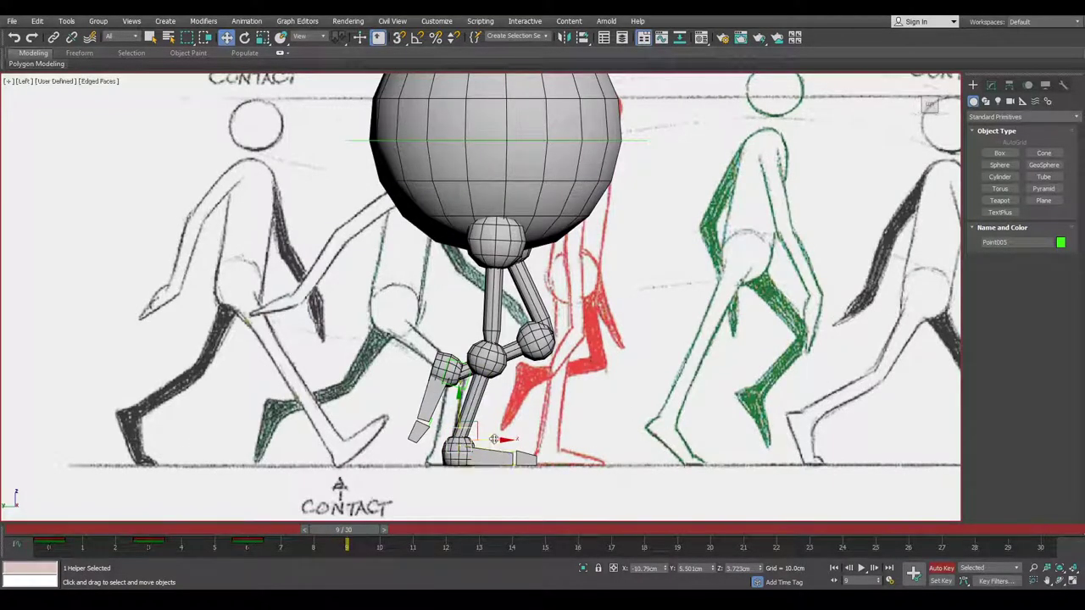
{"action": "scroll", "coordinate": [516, 389], "scroll_direction": "up", "scroll_amount": 4}
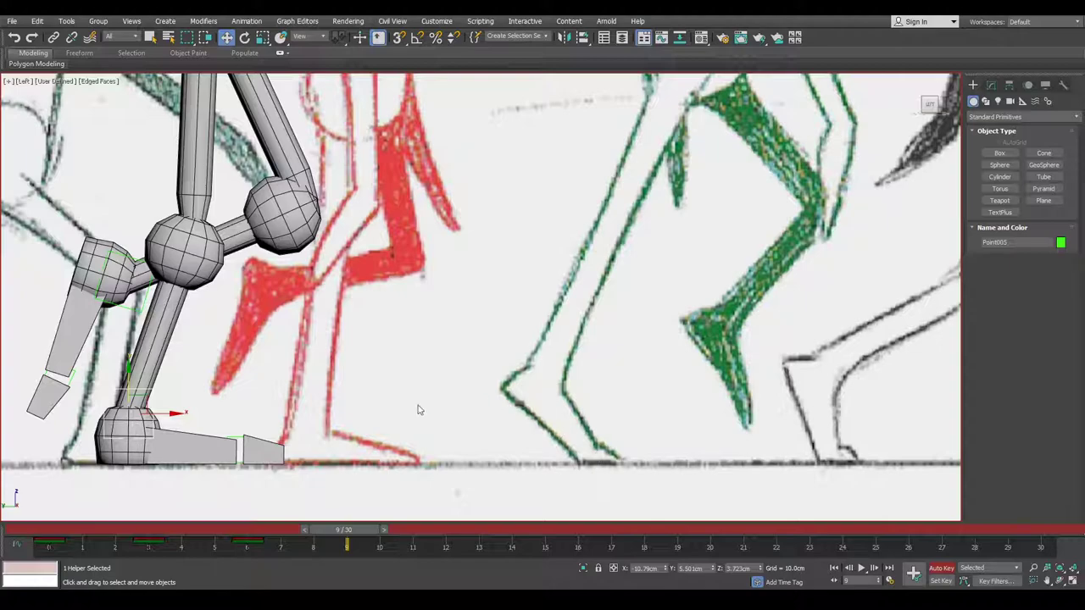
{"action": "middle_click_drag", "start_coordinate": [232, 416], "coordinate": [406, 401]}
{"action": "key", "text": "e"}
{"action": "left_click_drag", "start_coordinate": [341, 384], "coordinate": [334, 441]}
{"action": "middle_click_drag", "start_coordinate": [338, 418], "coordinate": [391, 400]}
{"action": "scroll", "coordinate": [388, 390], "scroll_direction": "down", "scroll_amount": 3}
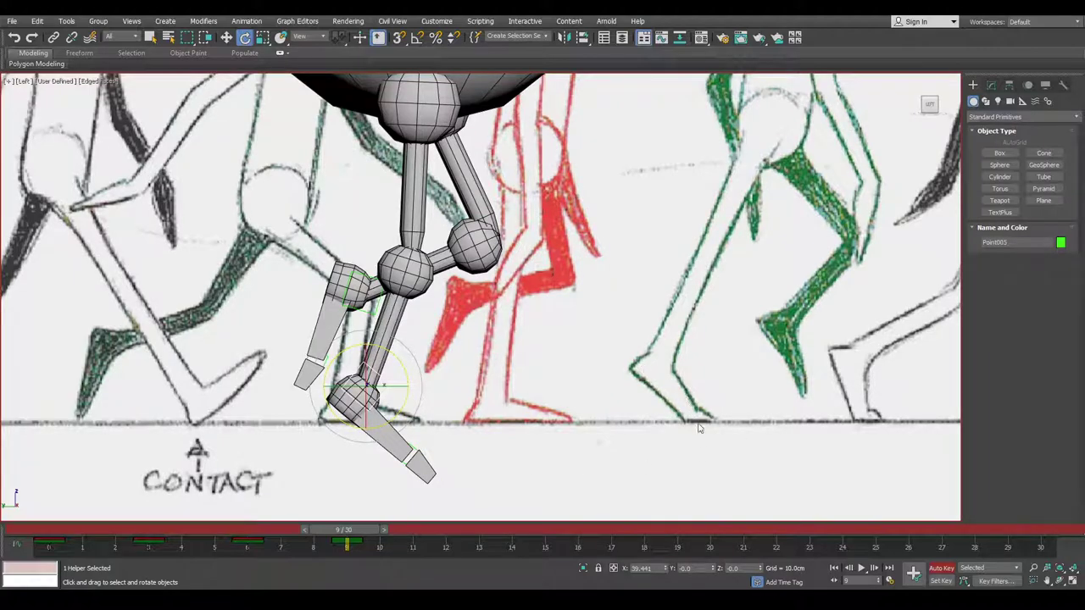
Move the planted foot's ankle control back and up at frame 9, and rotate its toe control flat to the ground
{"action": "key", "text": "w"}
{"action": "left_click_drag", "start_coordinate": [379, 376], "coordinate": [293, 334]}
{"action": "scroll", "coordinate": [339, 413], "scroll_direction": "up", "scroll_amount": 4}
{"action": "left_click", "coordinate": [338, 407]}
{"action": "key", "text": "e"}
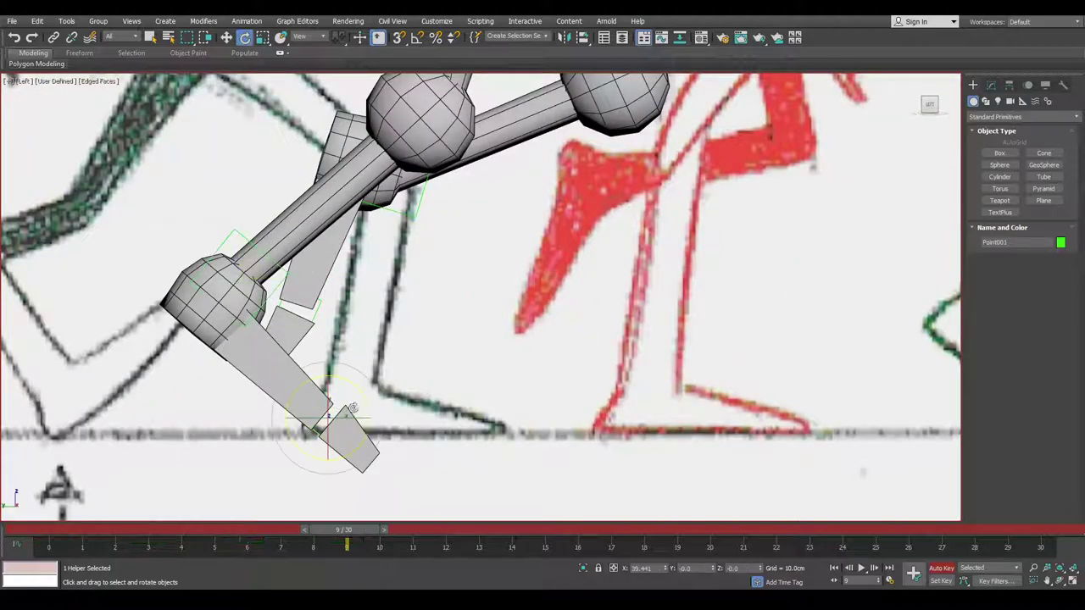
{"action": "left_click_drag", "start_coordinate": [370, 410], "coordinate": [363, 360]}
{"action": "key", "text": "g"}
{"action": "scroll", "coordinate": [369, 414], "scroll_direction": "up", "scroll_amount": 2}
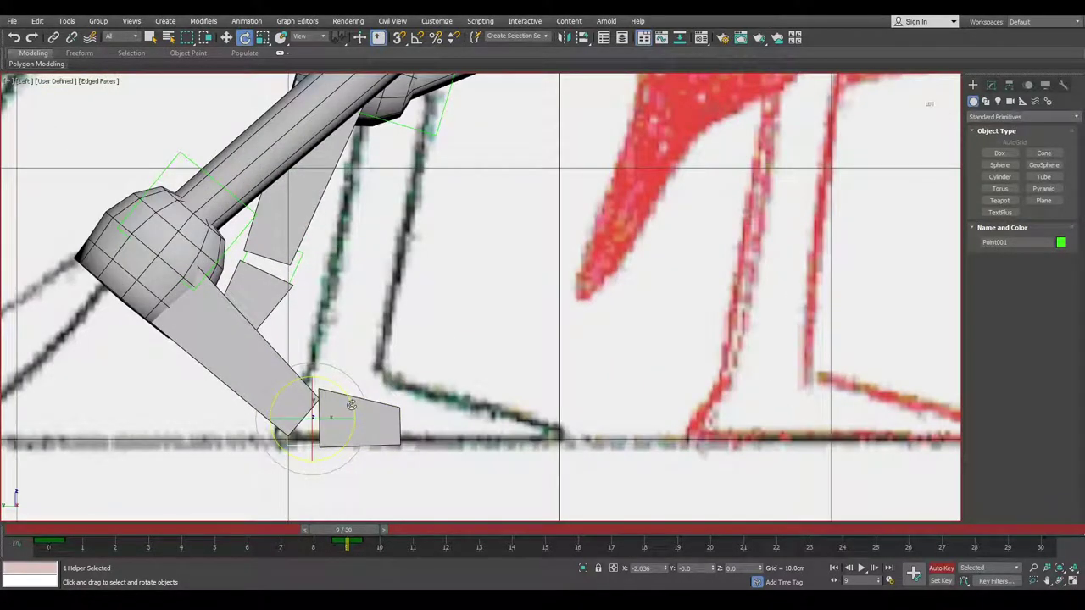
Raise the planted foot's ankle control slightly at frame 9 until the toe rests on the ground line, and shift it farther back
{"action": "key", "text": "w"}
{"action": "left_click", "coordinate": [222, 258]}
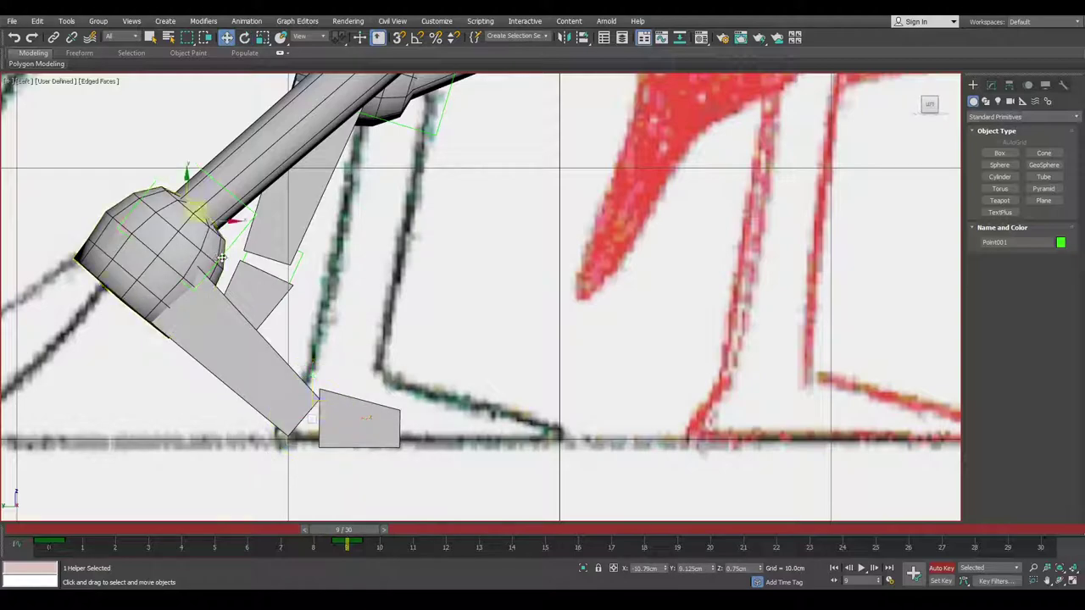
{"action": "left_click", "coordinate": [193, 190]}
{"action": "left_click_drag", "start_coordinate": [192, 190], "coordinate": [193, 181]}
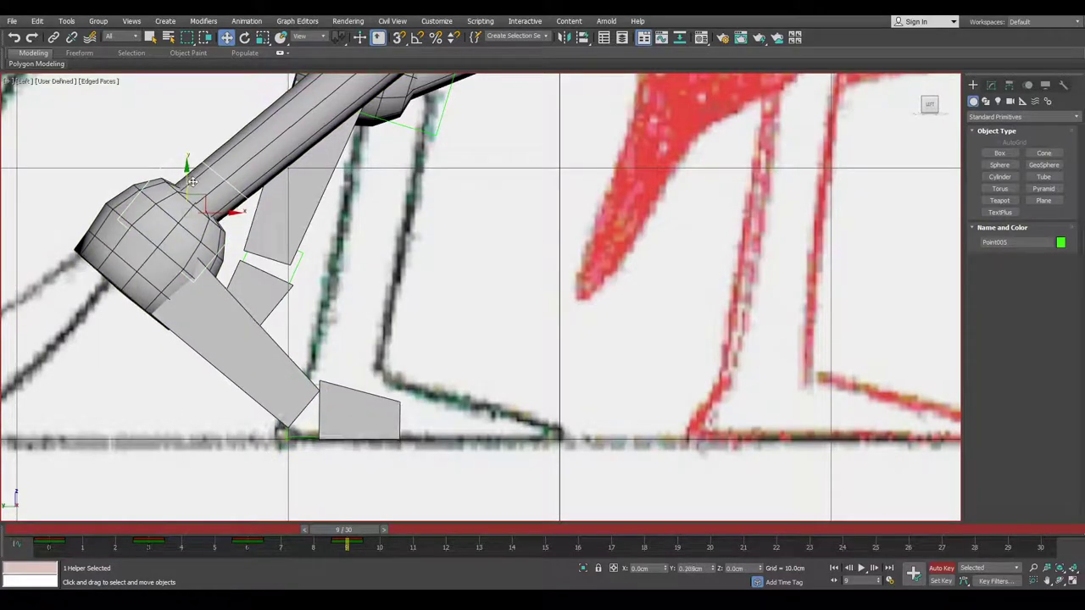
{"action": "scroll", "coordinate": [407, 382], "scroll_direction": "down", "scroll_amount": 5}
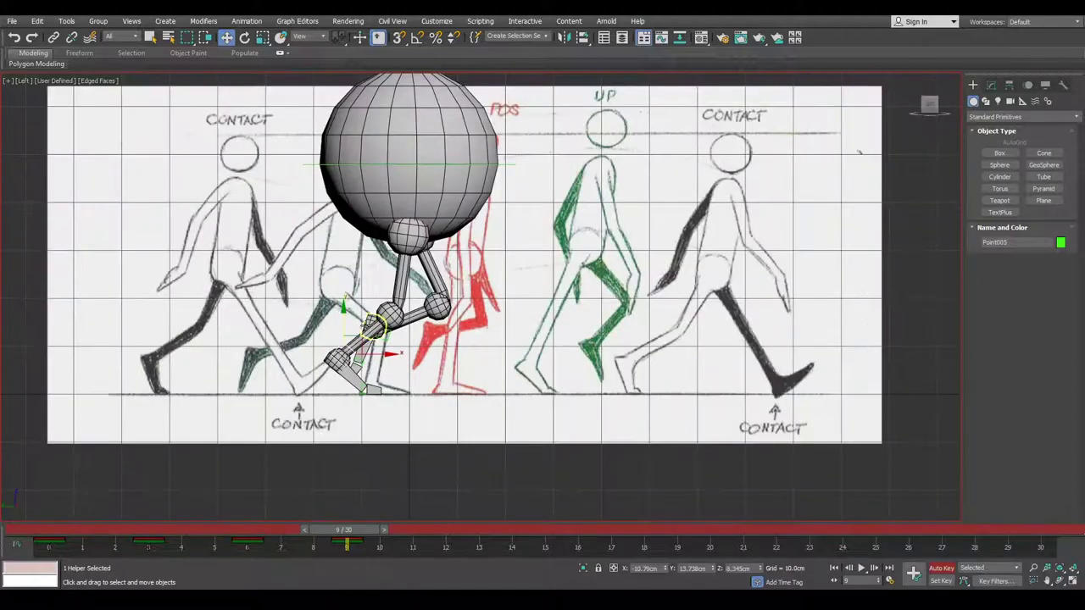
{"action": "left_click_drag", "start_coordinate": [379, 351], "coordinate": [363, 352]}
Move the raised foot's ankle control forward at frame 9 and rotate it about 5 degrees, following the up pose reference
{"action": "left_click", "coordinate": [388, 329]}
{"action": "middle_click_drag", "start_coordinate": [390, 327], "coordinate": [388, 328]}
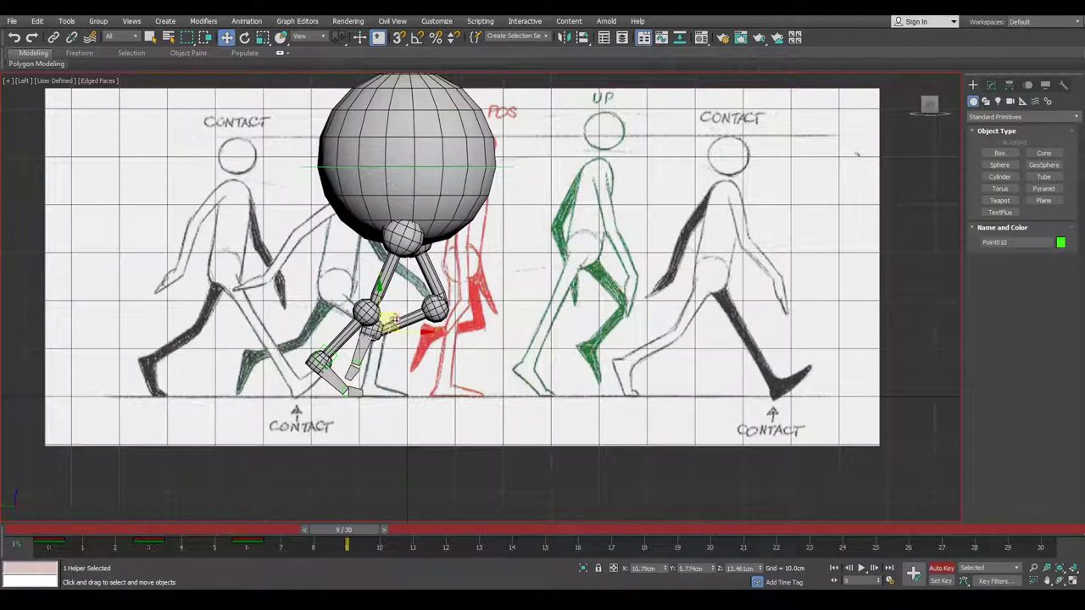
{"action": "left_click_drag", "start_coordinate": [393, 320], "coordinate": [416, 309]}
{"action": "key", "text": "e"}
{"action": "key", "text": "w"}
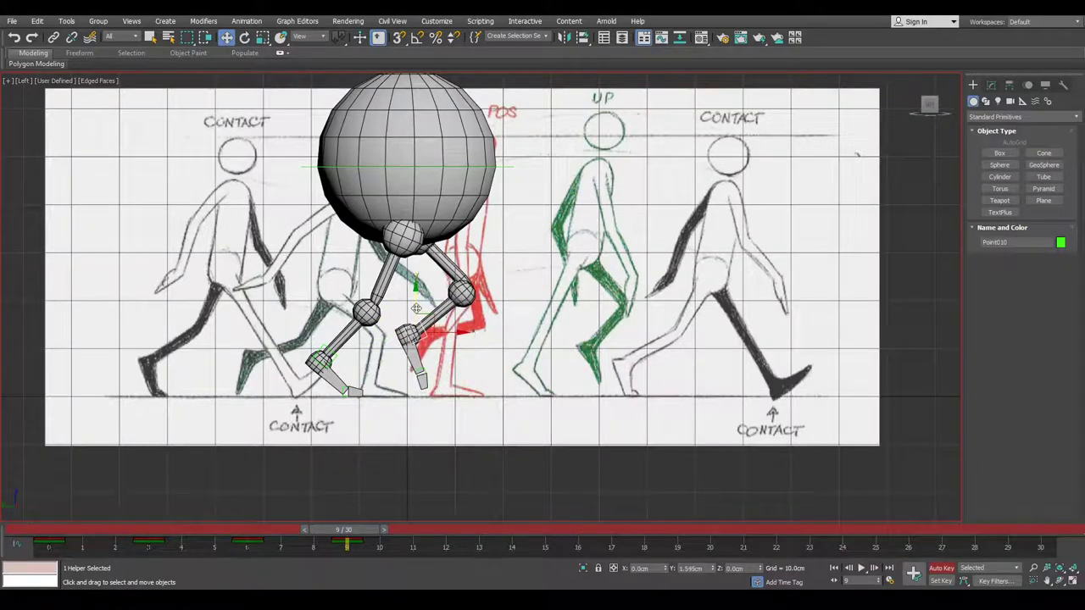
{"action": "key", "text": "e"}
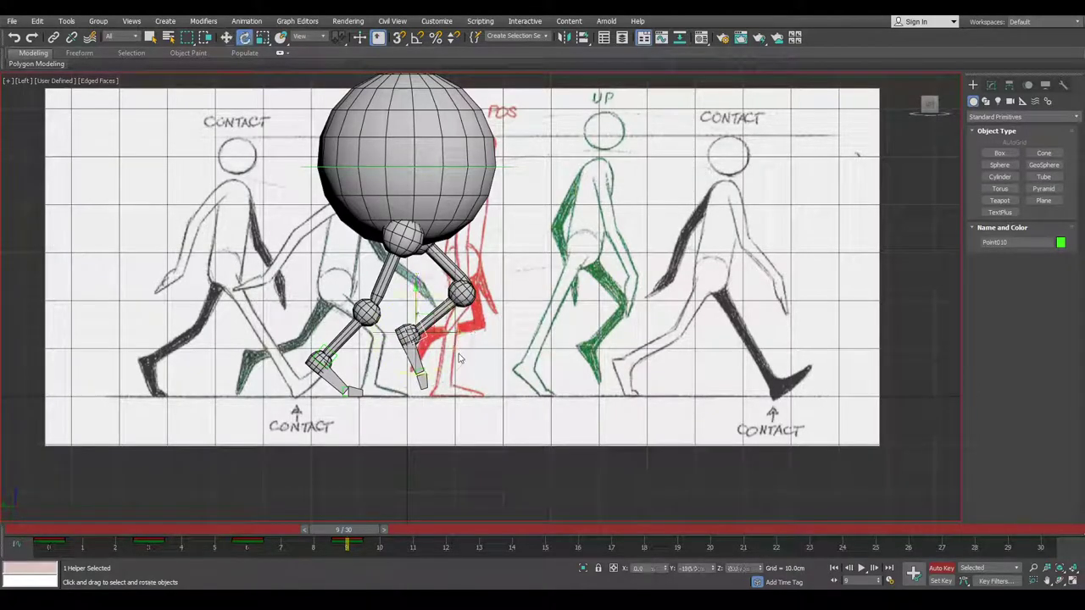
{"action": "left_click_drag", "start_coordinate": [457, 361], "coordinate": [453, 368]}
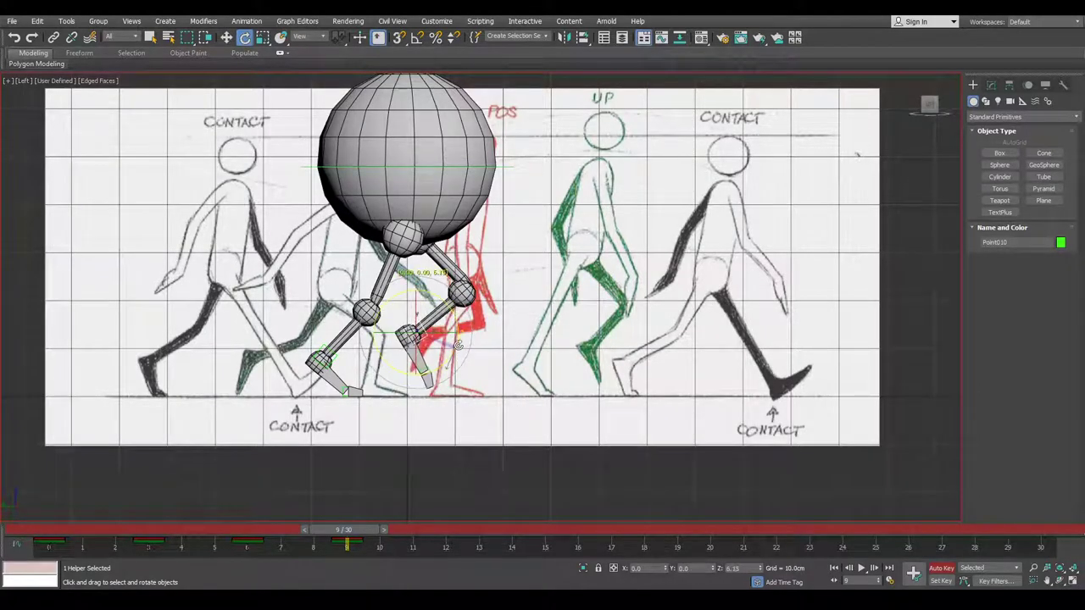
{"action": "key", "text": "w"}
Shift the planted foot's ankle control slightly back at frame 10, and move the resulting key to frame 9
{"action": "left_click_drag", "start_coordinate": [354, 532], "coordinate": [381, 534]}
{"action": "key", "text": "w"}
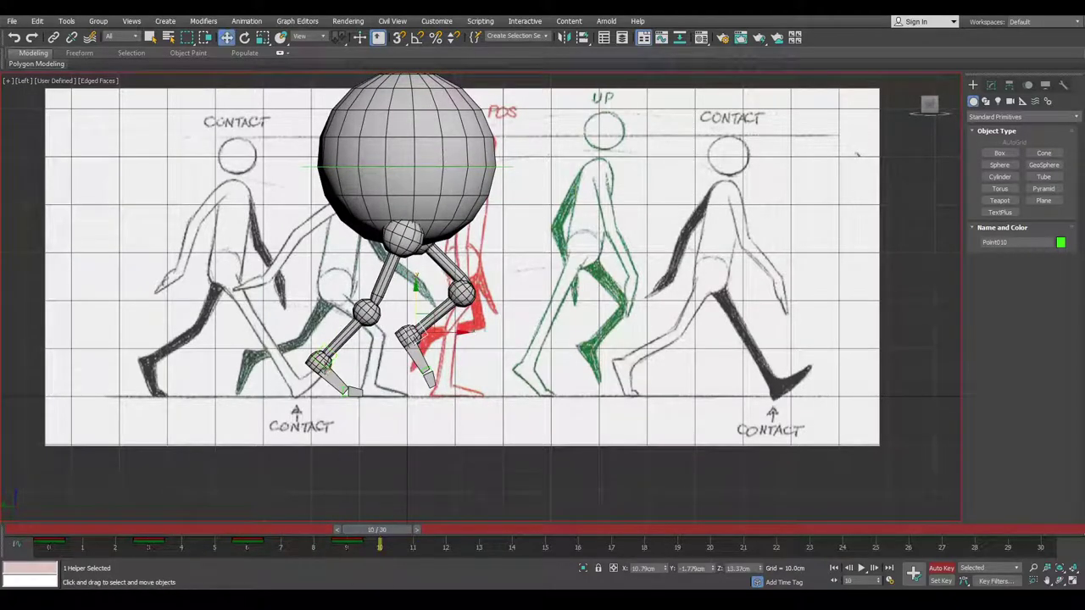
{"action": "left_click", "coordinate": [333, 356]}
{"action": "left_click_drag", "start_coordinate": [358, 359], "coordinate": [354, 357]}
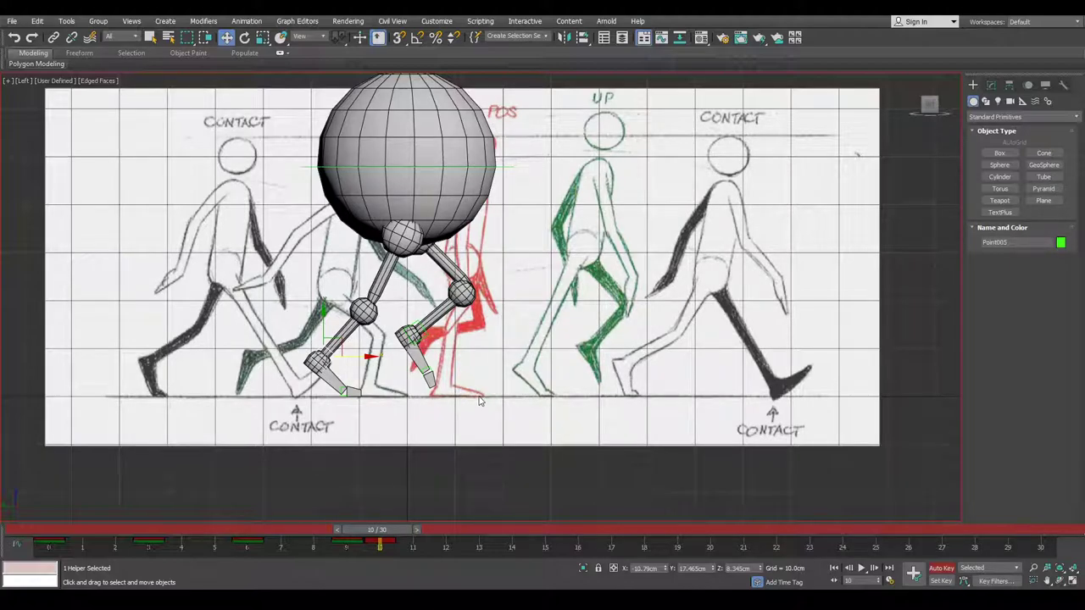
{"action": "left_click_drag", "start_coordinate": [387, 536], "coordinate": [343, 534]}
{"action": "key", "text": "w"}
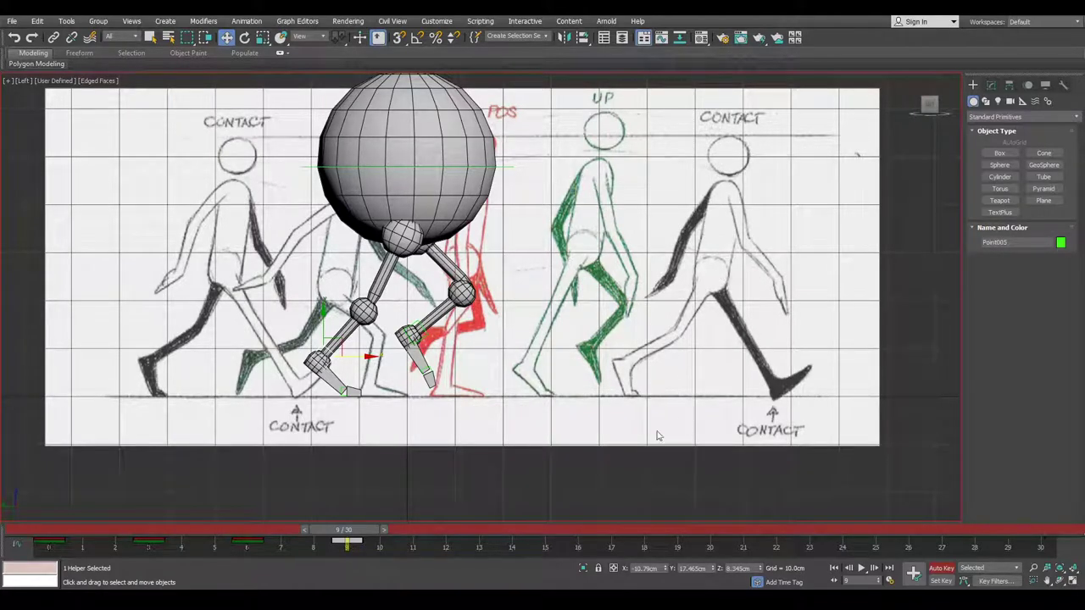
Shorten the active time range to end at frame 12, and copy the body circle's frame 0 key to frame 12
{"action": "right_click_drag", "start_coordinate": [405, 552], "coordinate": [948, 553], "text": "ctrl+alt"}
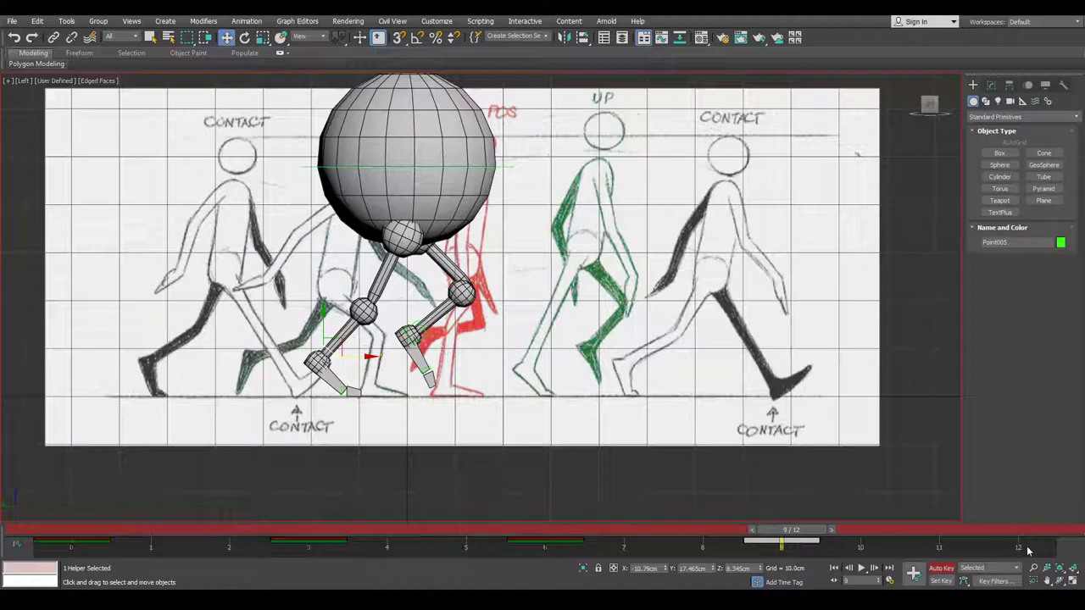
{"action": "left_click", "coordinate": [503, 164]}
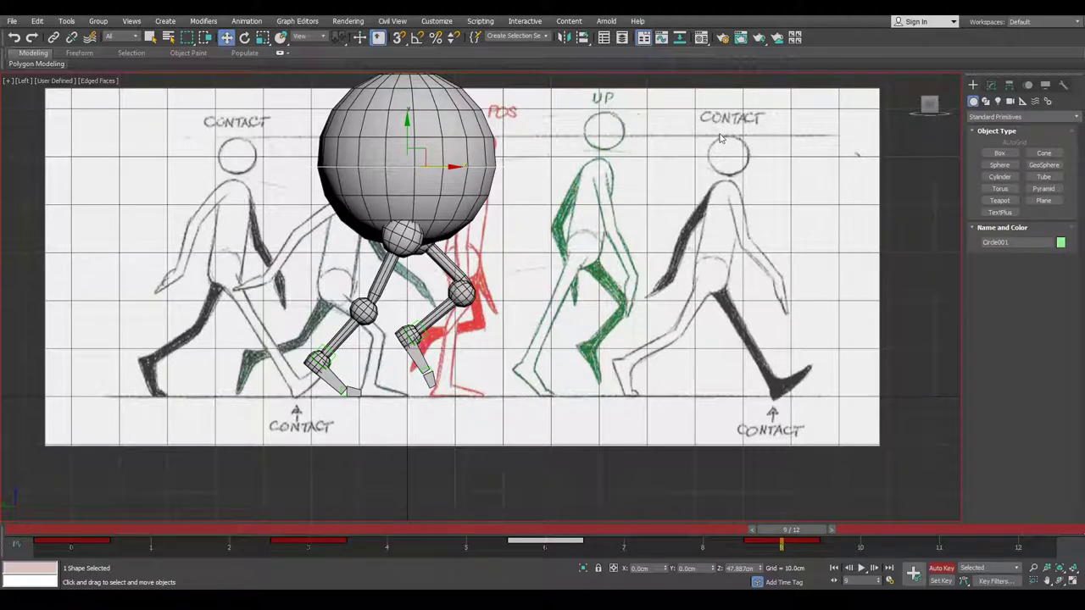
{"action": "key", "text": "g"}
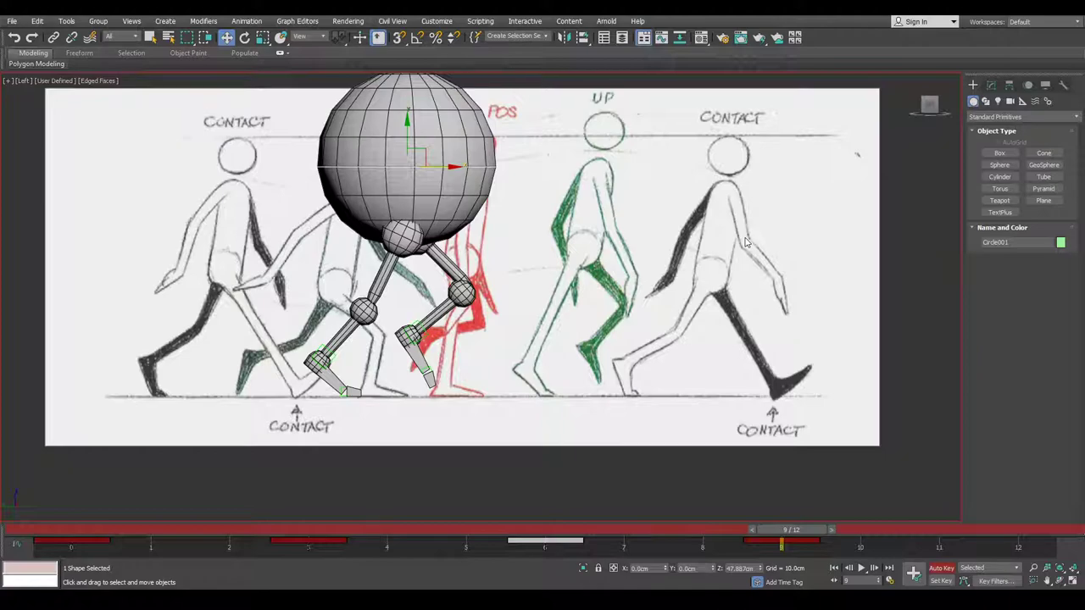
{"action": "left_click_drag", "start_coordinate": [71, 543], "coordinate": [1007, 552], "text": "shift"}
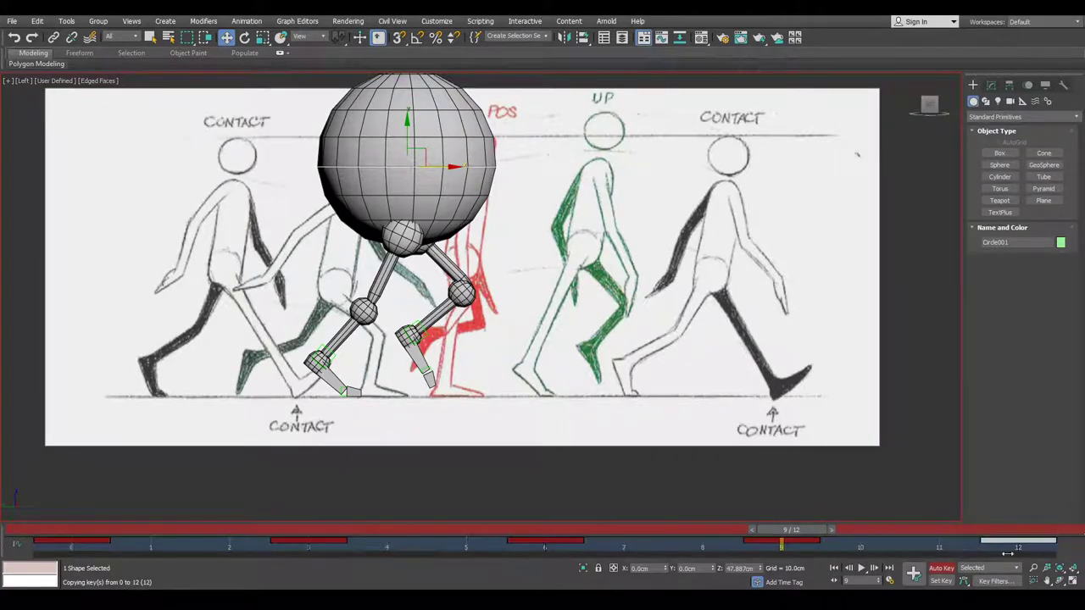
{"action": "left_click_drag", "start_coordinate": [791, 530], "coordinate": [1042, 503]}
{"action": "key", "text": "w"}
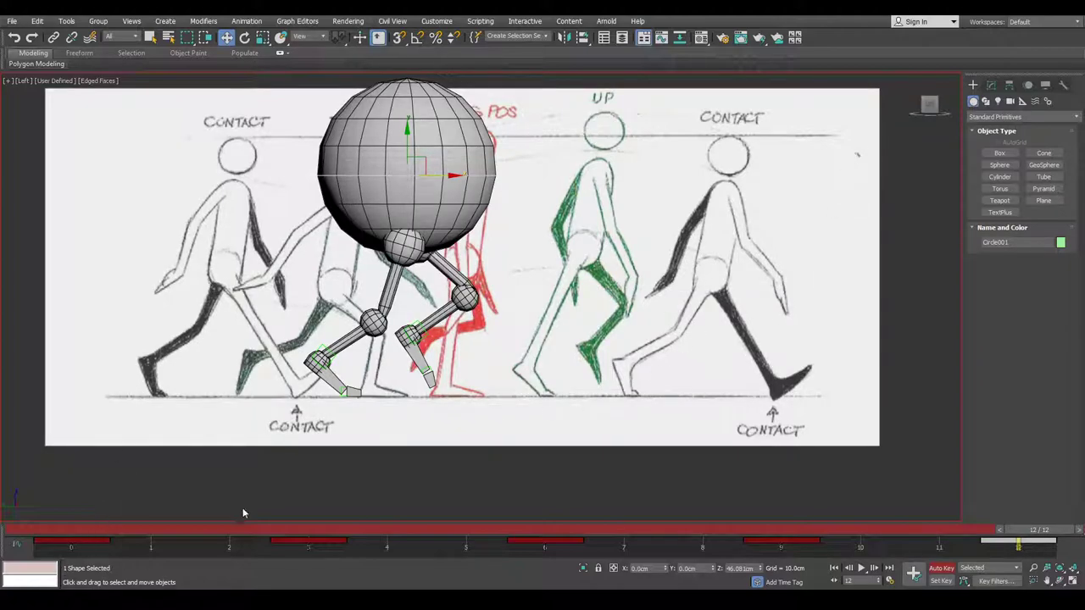
{"action": "left_click_drag", "start_coordinate": [1021, 533], "coordinate": [30, 456]}
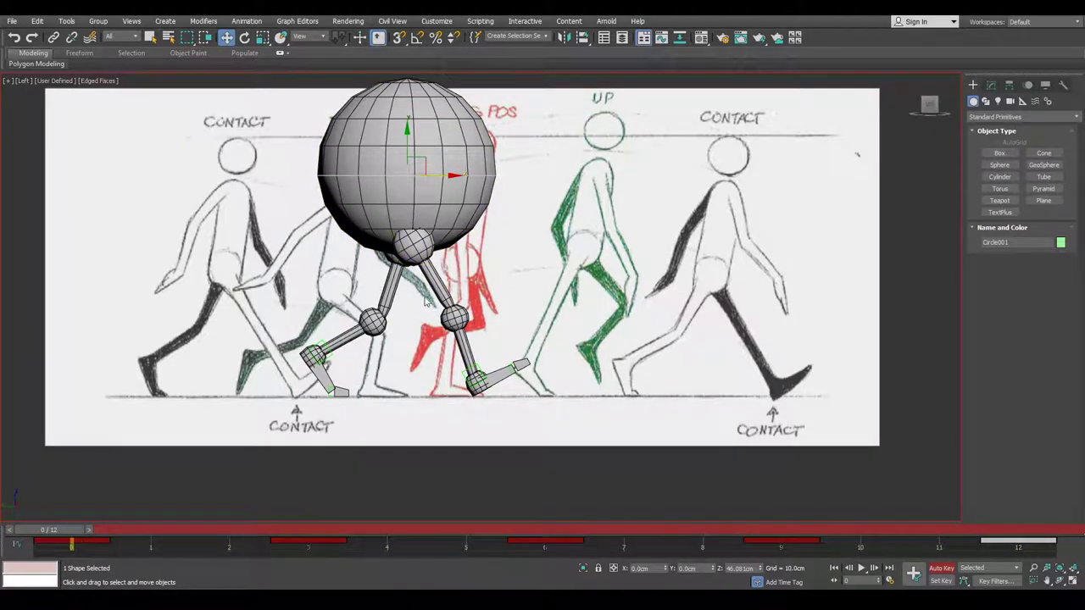
{"action": "left_click_drag", "start_coordinate": [63, 532], "coordinate": [1049, 525]}
{"action": "key", "text": "w"}
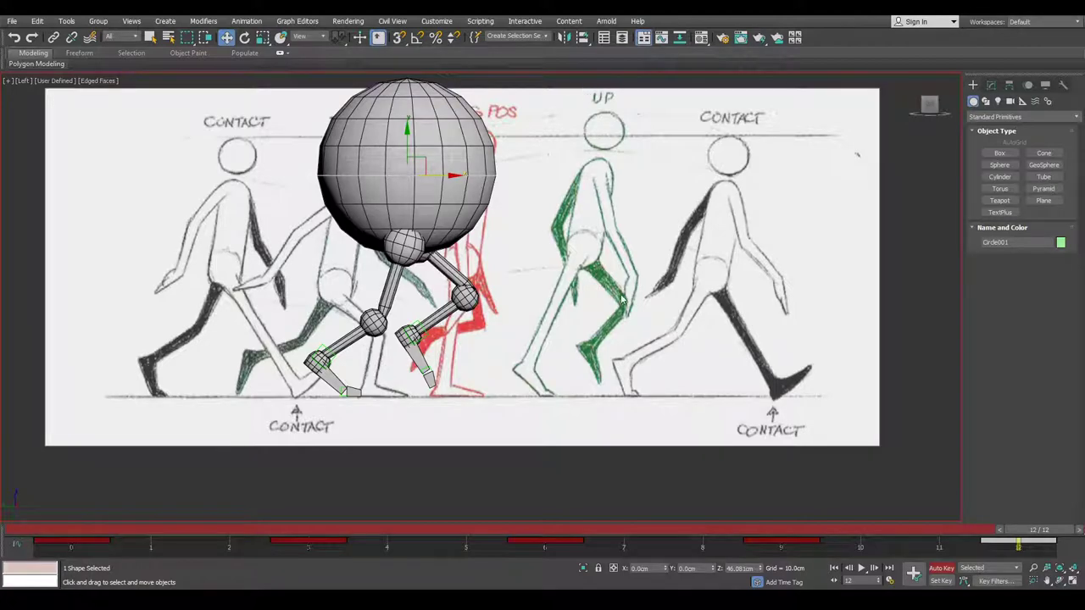
Rotate the planted foot's toe control about 26 degrees downward at frame 6 so the toe lies flat on the ground
{"action": "left_click_drag", "start_coordinate": [1018, 532], "coordinate": [520, 509]}
{"action": "scroll", "coordinate": [383, 369], "scroll_direction": "up", "scroll_amount": 4}
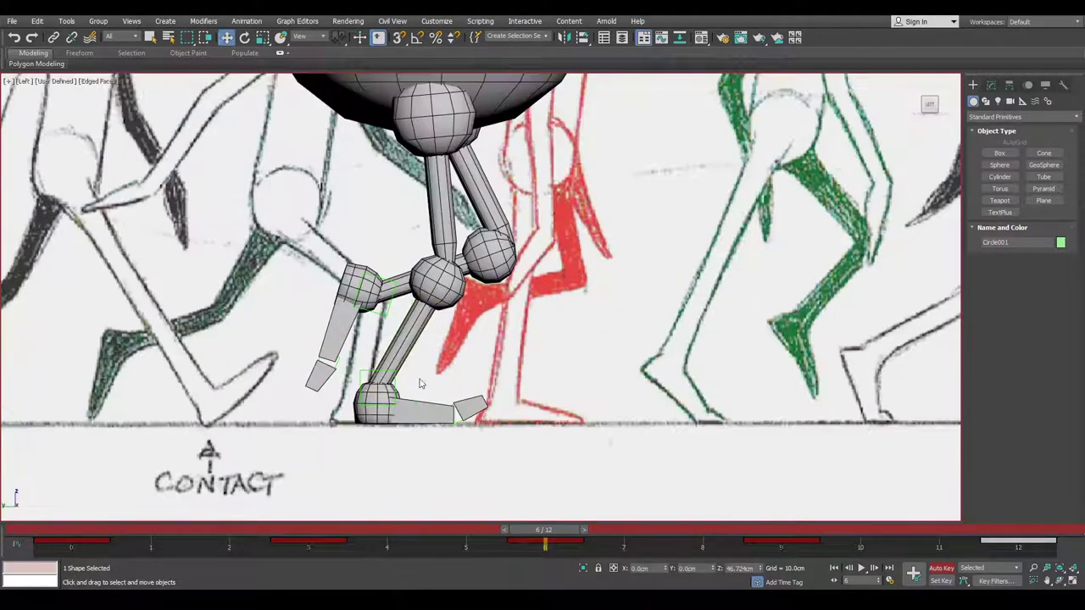
{"action": "left_click", "coordinate": [459, 416]}
{"action": "key", "text": "e"}
{"action": "left_click_drag", "start_coordinate": [477, 421], "coordinate": [460, 431]}
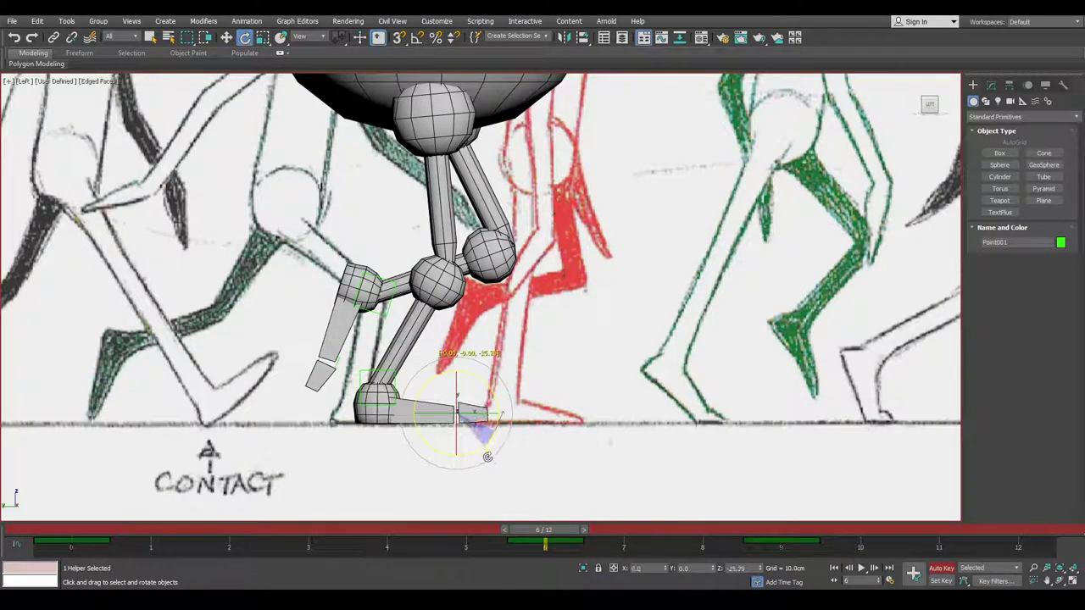
Rotate the raised foot's ankle control at frame 12 so the toes angle upward like the contact pose at frame 0
{"action": "left_click_drag", "start_coordinate": [543, 530], "coordinate": [1038, 547]}
{"action": "key", "text": "e"}
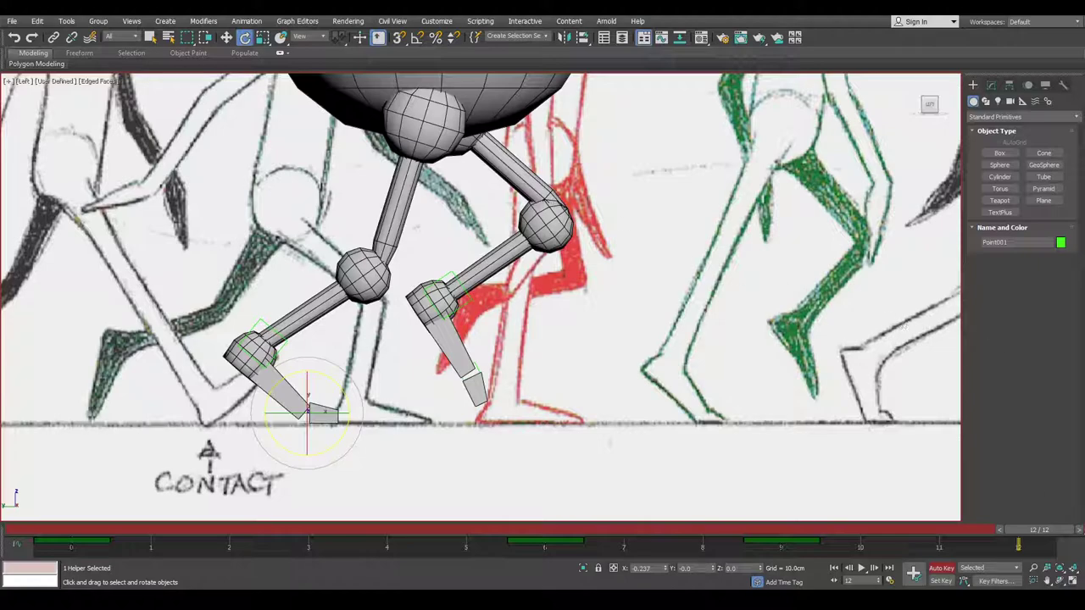
{"action": "key", "text": "q"}
{"action": "key", "text": "e"}
{"action": "key", "text": "slash"}
{"action": "left_click", "coordinate": [449, 295]}
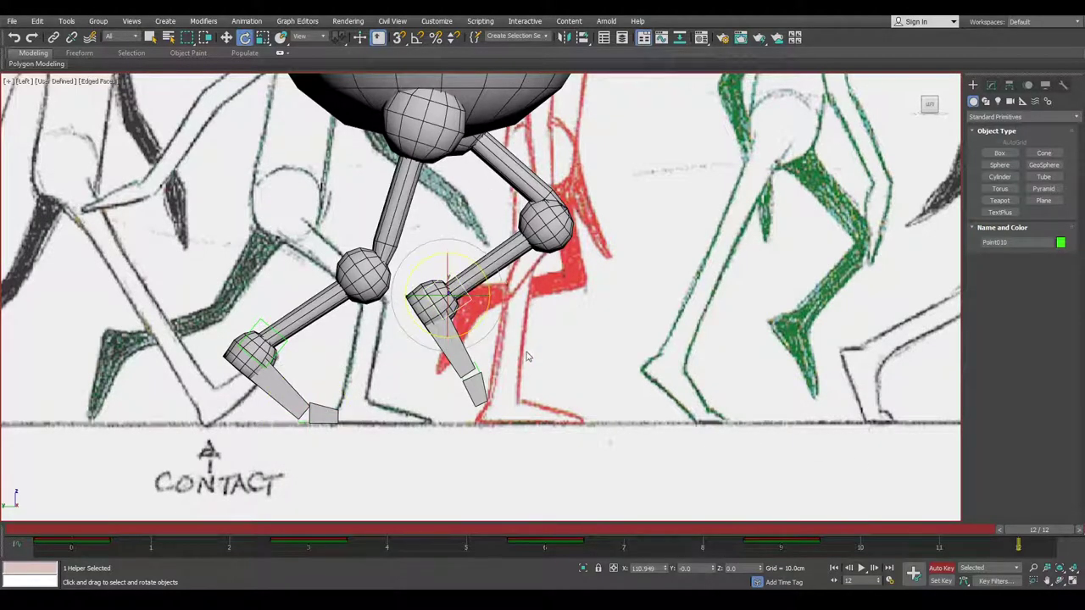
{"action": "key", "text": "Home"}
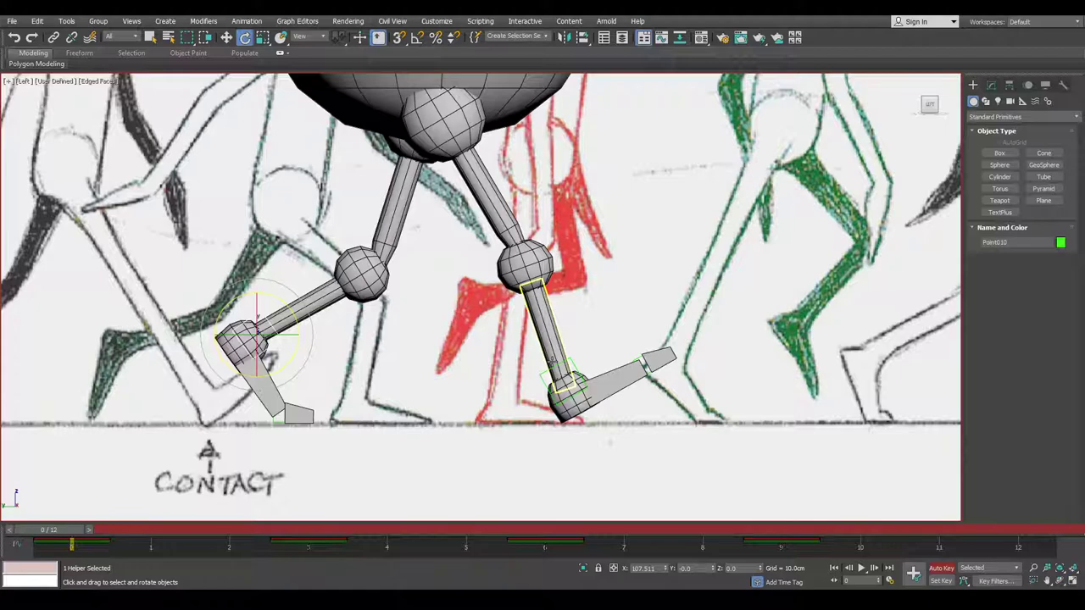
{"action": "key", "text": "End"}
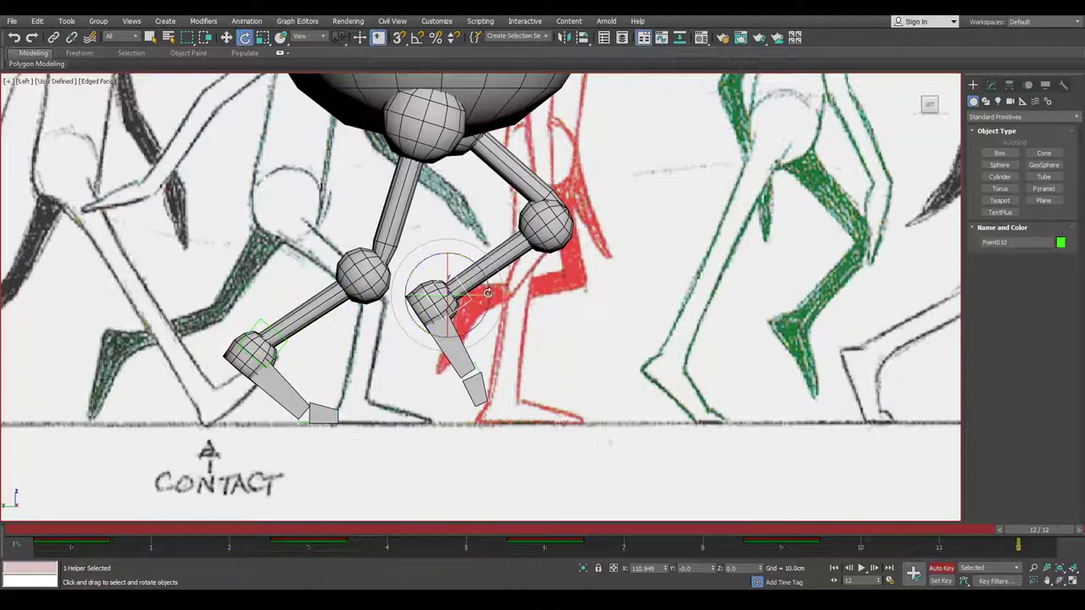
{"action": "left_click_drag", "start_coordinate": [487, 285], "coordinate": [476, 235]}
{"action": "key", "text": "ctrl+z"}
{"action": "left_click_drag", "start_coordinate": [484, 313], "coordinate": [490, 246]}
{"action": "key", "text": "w"}
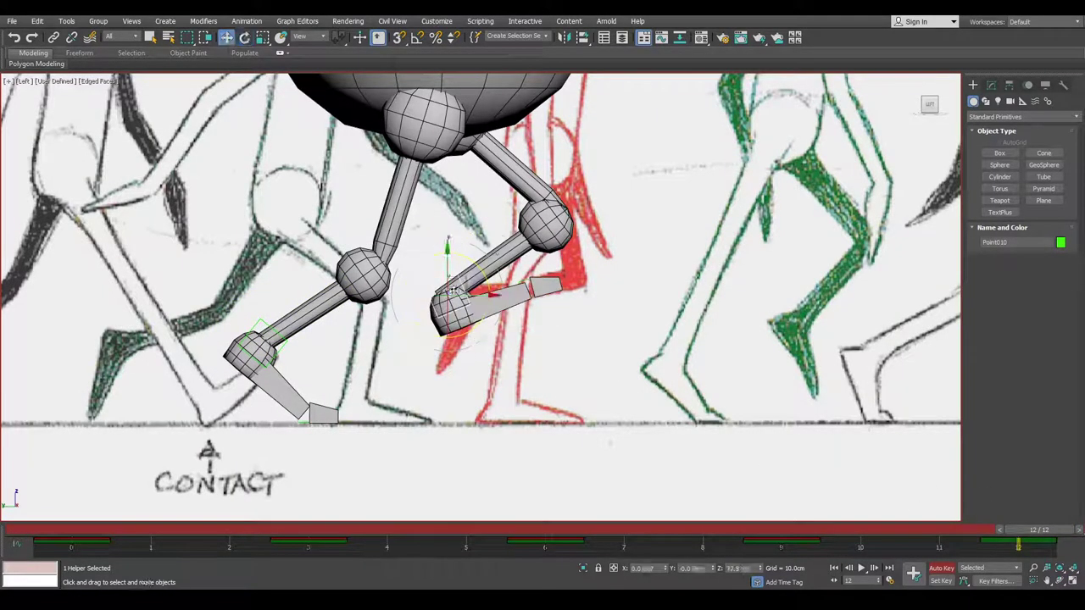
Move the front ankle control forward and down to the heel-contact position at frame 12, and rotate its toe control upward
{"action": "left_click_drag", "start_coordinate": [466, 281], "coordinate": [577, 367]}
{"action": "left_click", "coordinate": [649, 369]}
{"action": "key", "text": "e"}
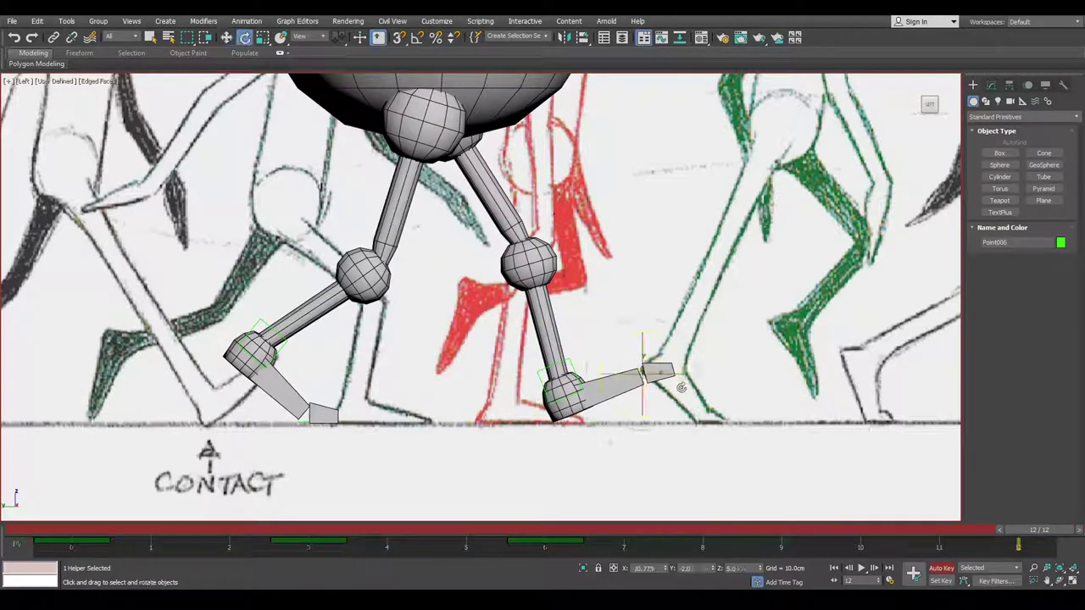
{"action": "left_click_drag", "start_coordinate": [683, 392], "coordinate": [688, 374]}
{"action": "key", "text": "w"}
Nudge the front ankle control forward at frame 12, comparing its position with the front foot at frame 0
{"action": "left_click", "coordinate": [577, 367]}
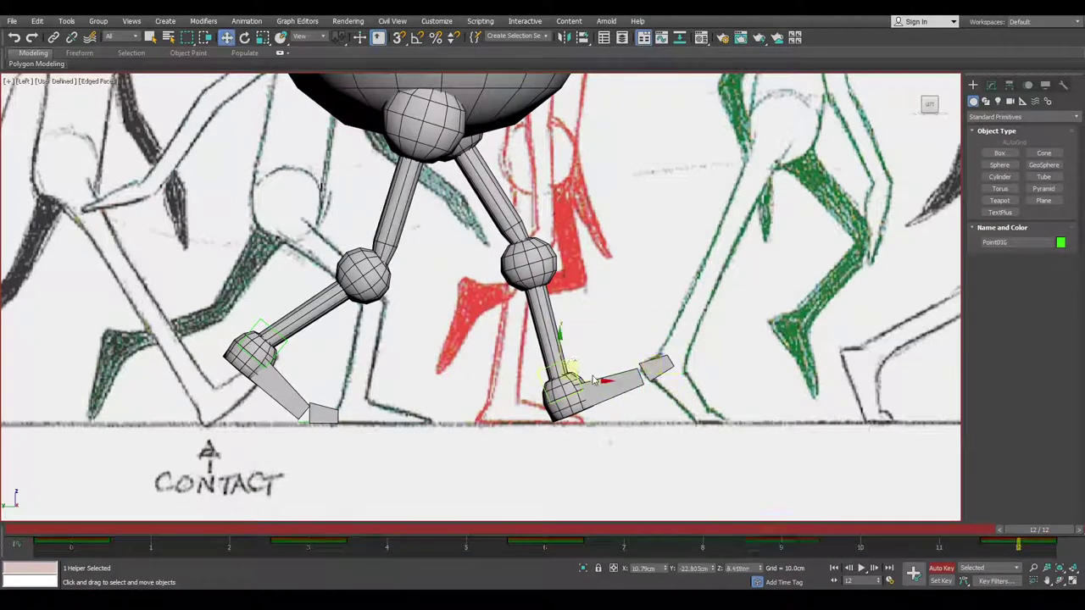
{"action": "middle_click_drag", "start_coordinate": [685, 343], "coordinate": [681, 340]}
{"action": "key", "text": "Home"}
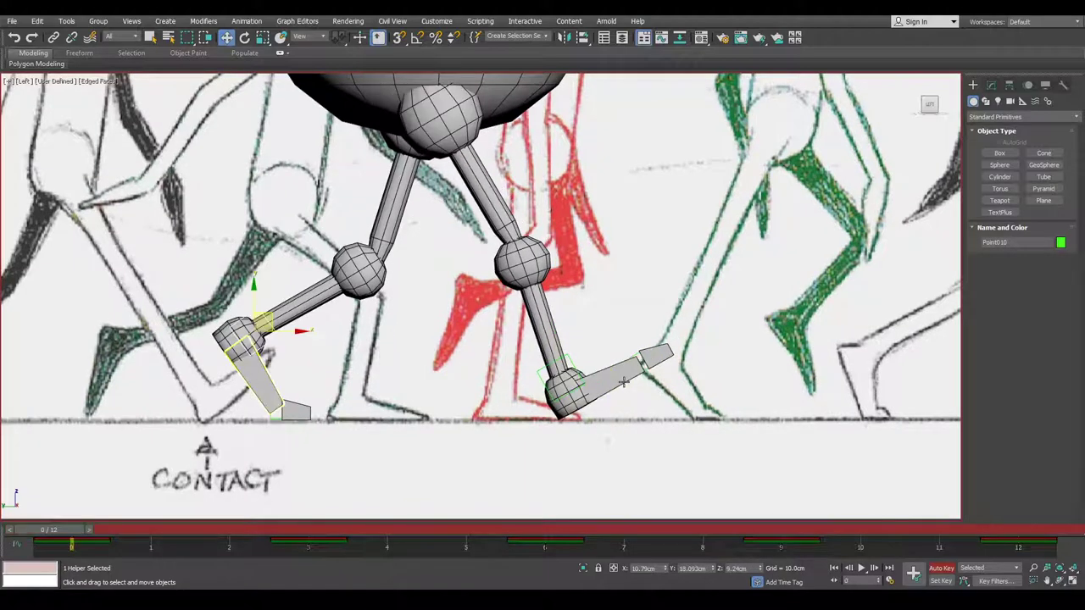
{"action": "key", "text": "End"}
{"action": "key", "text": "Home"}
{"action": "key", "text": "End"}
{"action": "left_click_drag", "start_coordinate": [587, 378], "coordinate": [591, 378]}
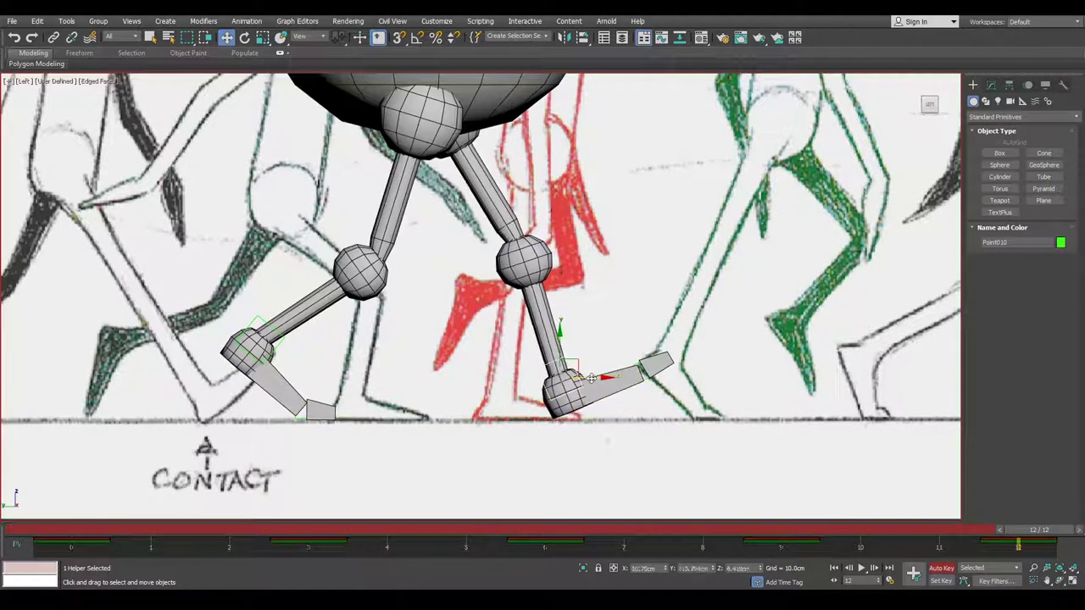
{"action": "key", "text": "Home"}
{"action": "key", "text": "End"}
{"action": "key", "text": "Home"}
{"action": "key", "text": "End"}
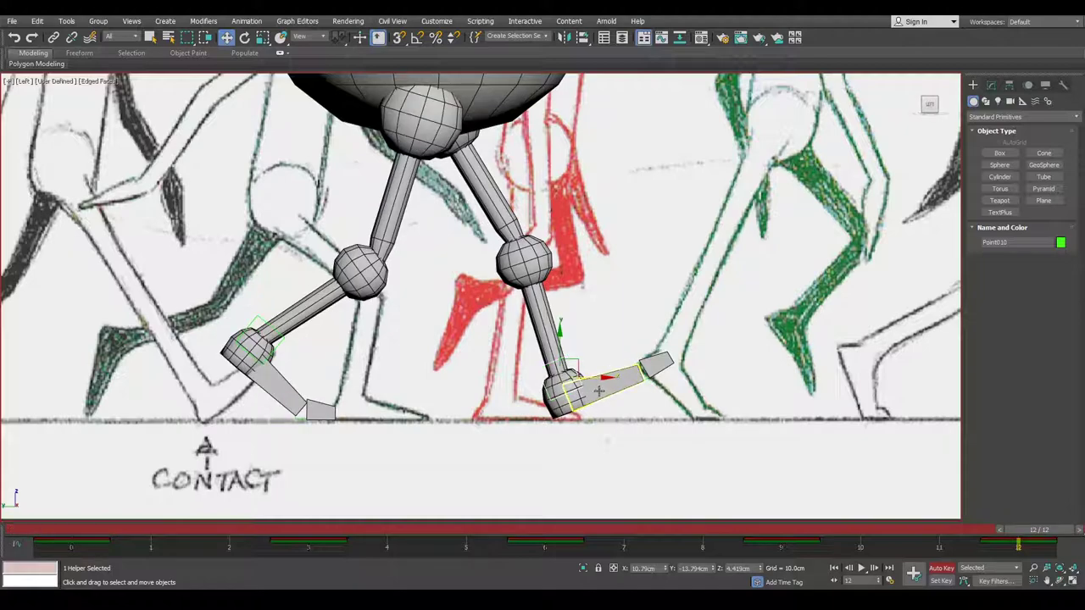
Rotate the front ankle control slightly upward at frame 12 to match the foot angle at frame 0, and keep that control selected
{"action": "key", "text": "e"}
{"action": "left_click_drag", "start_coordinate": [601, 386], "coordinate": [597, 378]}
{"action": "key", "text": "w"}
{"action": "key", "text": "Home"}
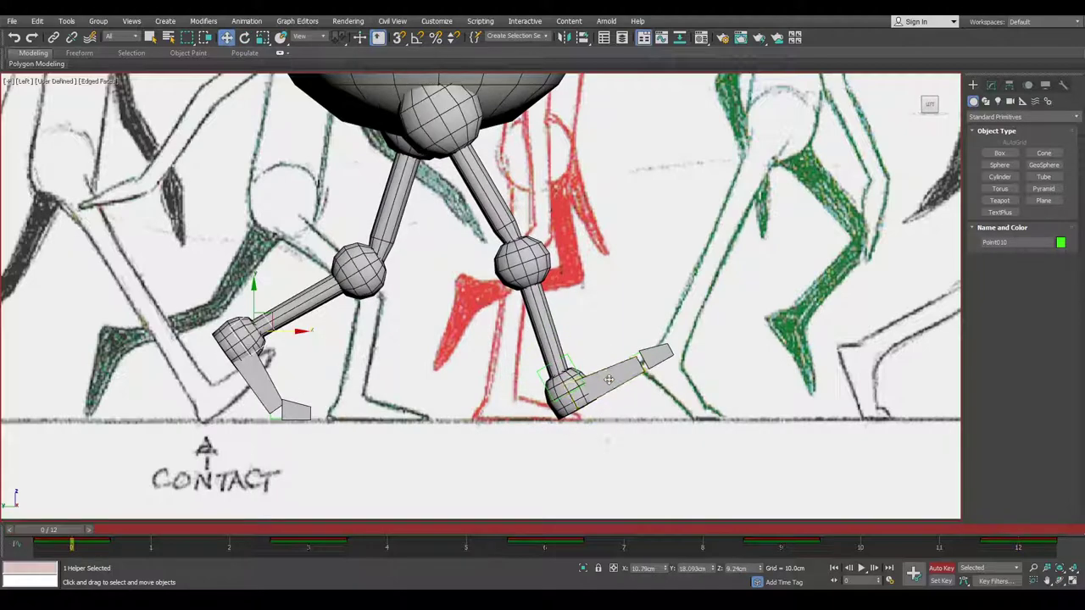
{"action": "key", "text": "End"}
{"action": "left_click", "coordinate": [649, 372]}
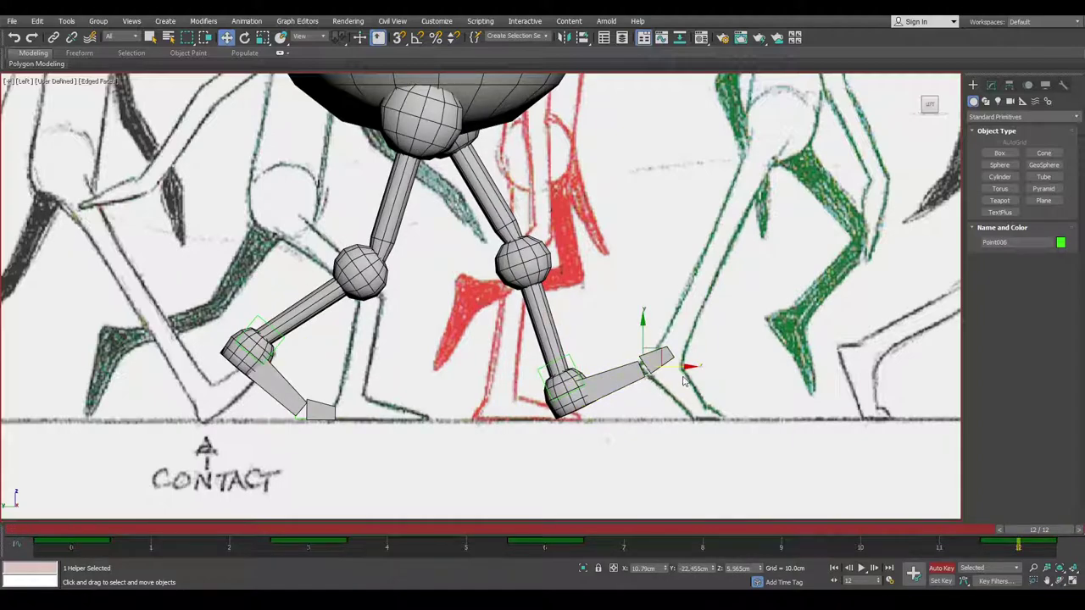
{"action": "key", "text": "e"}
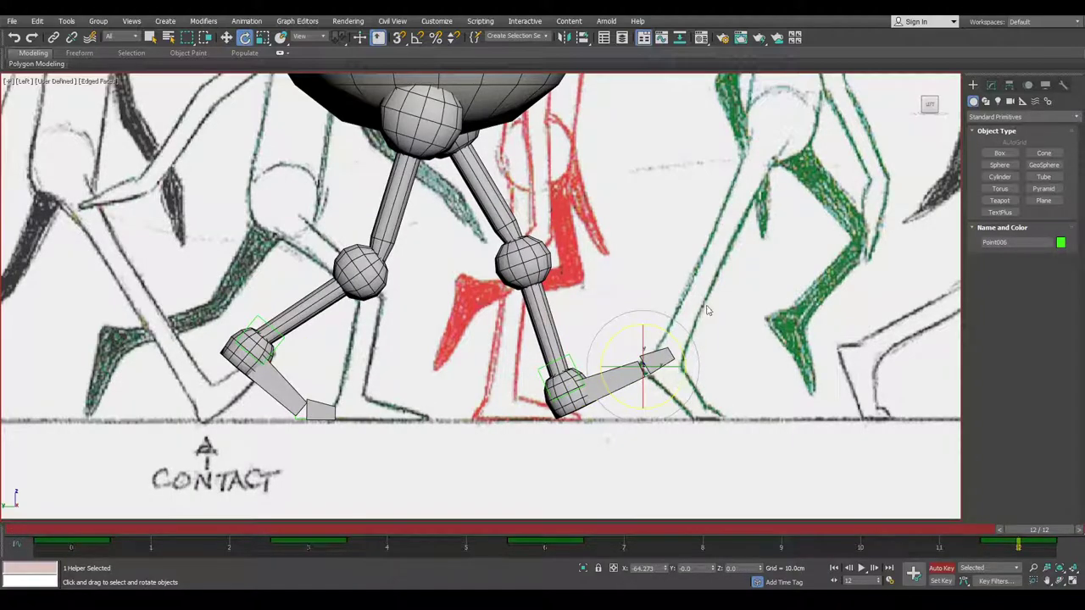
{"action": "left_click", "coordinate": [585, 356]}
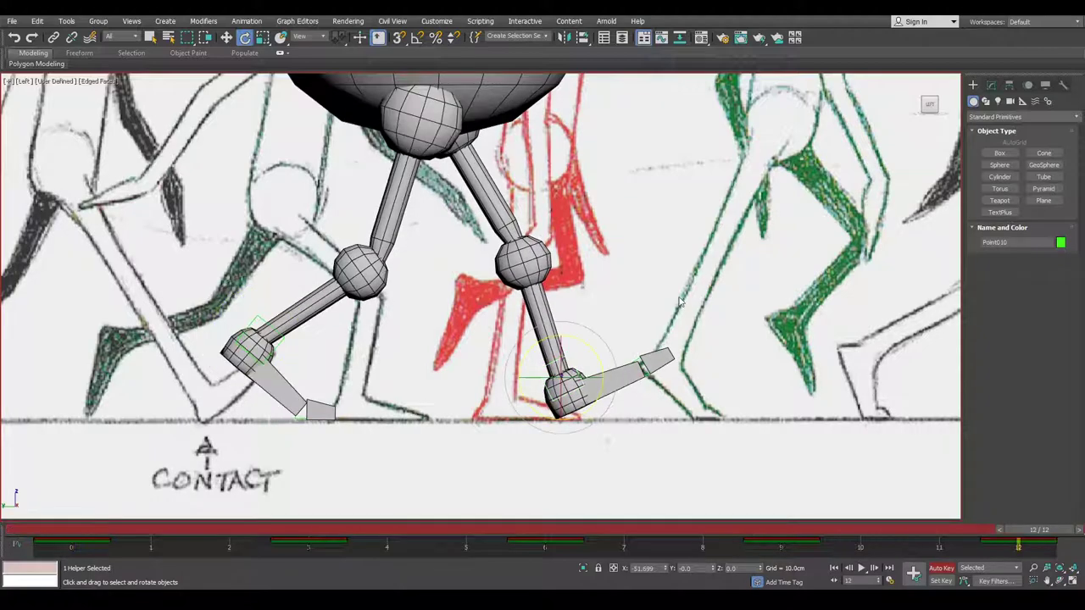
Compare the leg poses at frames 0 and 12 to check how closely both contact poses match
{"action": "key", "text": "Home"}
{"action": "key", "text": "End"}
{"action": "key", "text": "Home"}
{"action": "key", "text": "End"}
{"action": "key", "text": "Home"}
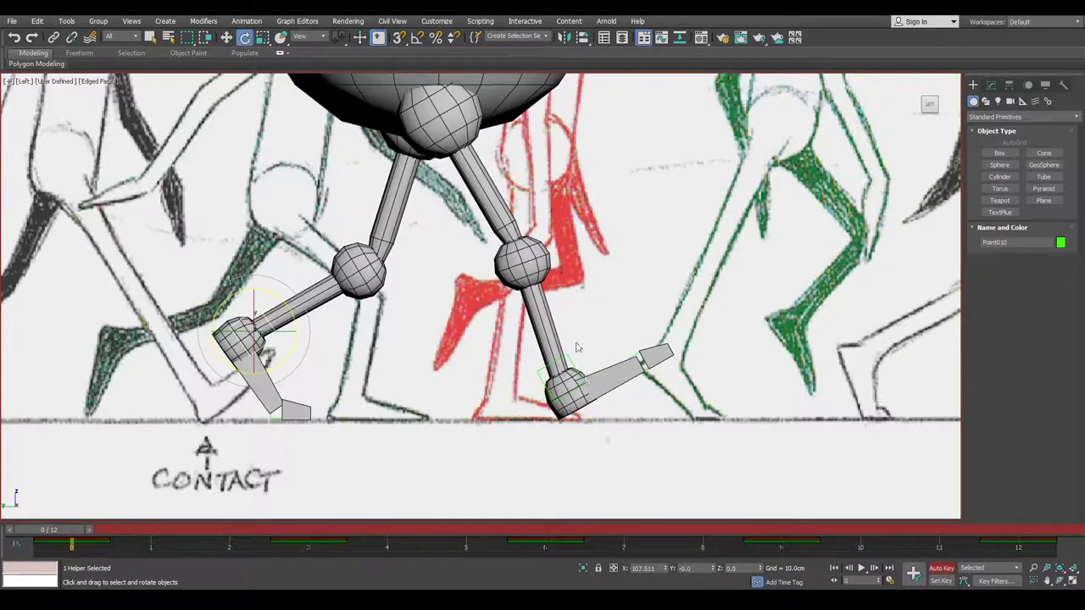
{"action": "key", "text": "End"}
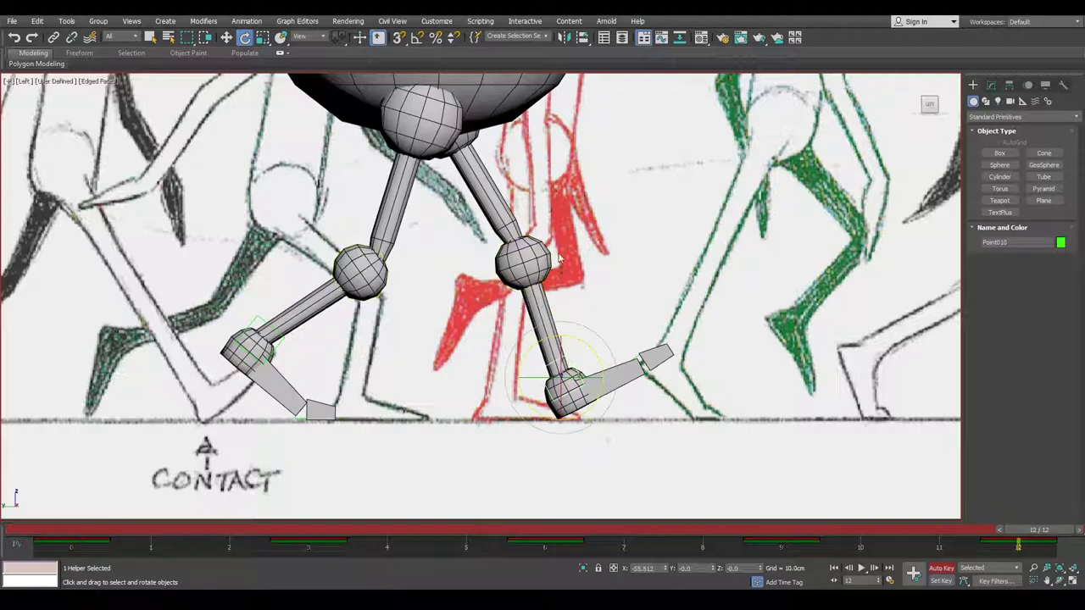
{"action": "key", "text": "End"}
Move the rear foot's ankle control slightly forward at frame 9
{"action": "left_click", "coordinate": [266, 339]}
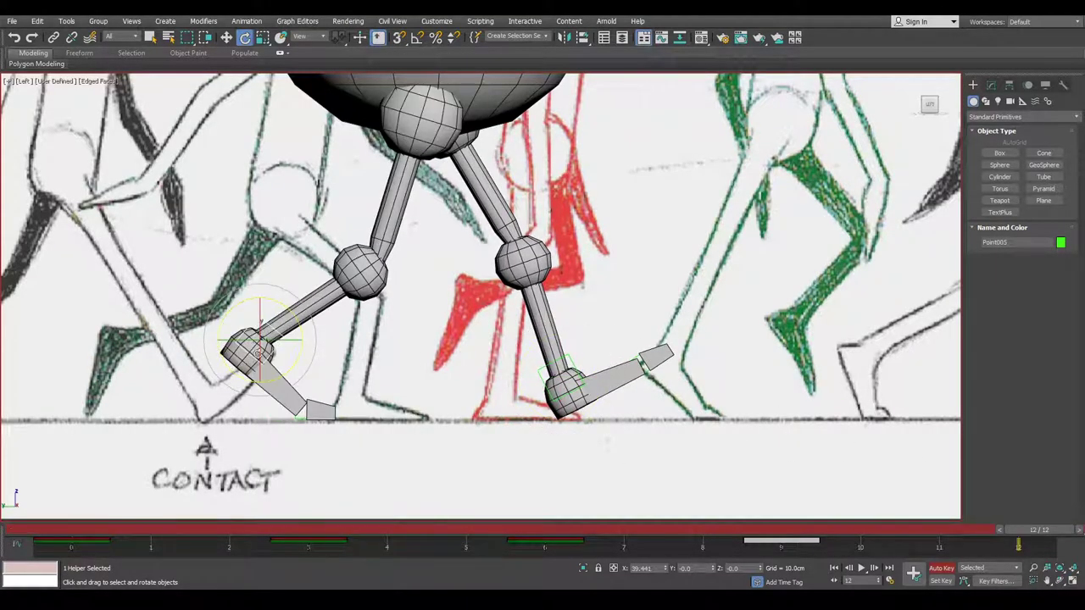
{"action": "key", "text": "Home"}
{"action": "key", "text": "End"}
{"action": "key", "text": "Home"}
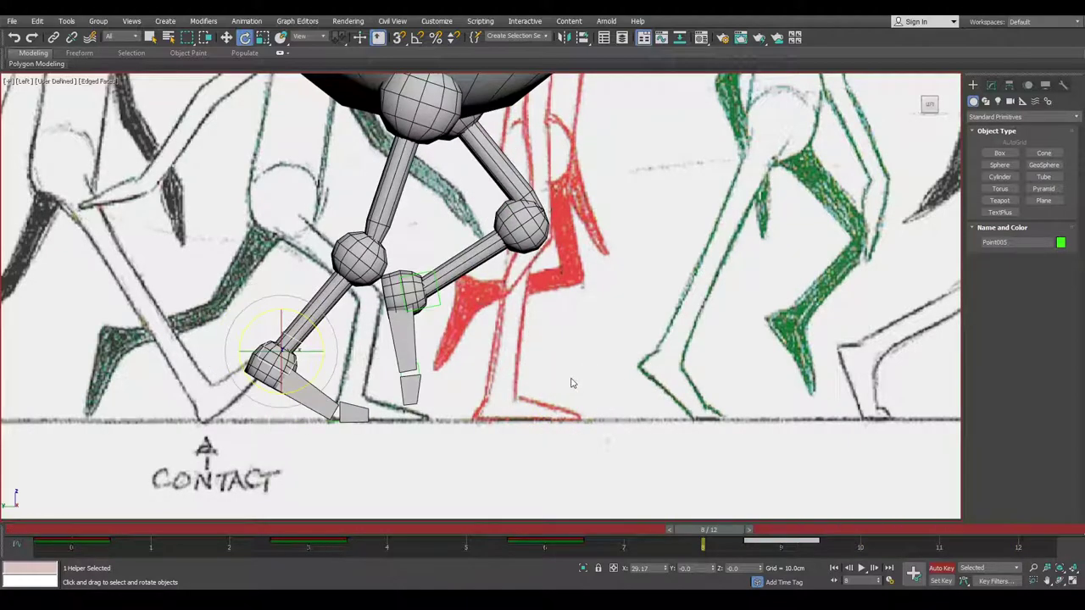
{"action": "key", "text": "period"}
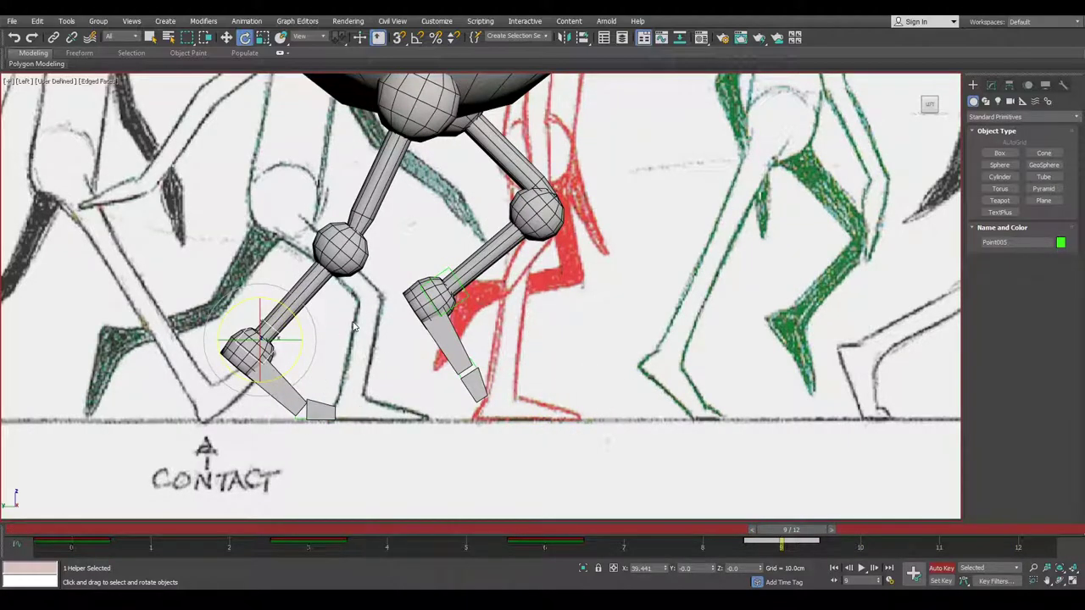
{"action": "key", "text": "w"}
{"action": "left_click_drag", "start_coordinate": [298, 340], "coordinate": [311, 340]}
{"action": "key", "text": "period"}
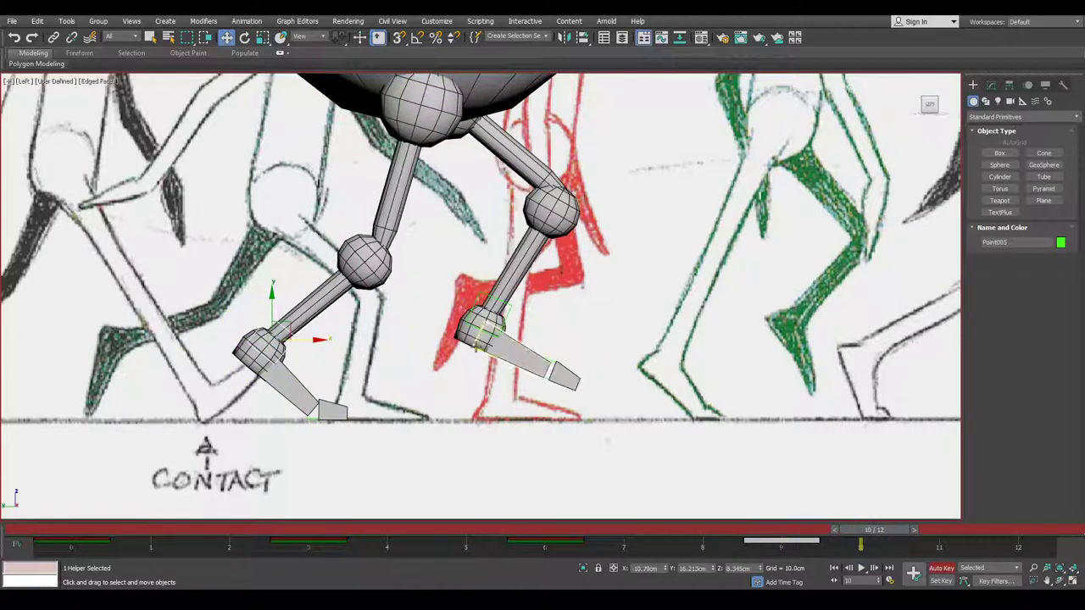
Move the rear ankle control backward at frame 12 and rotate the foot steeper to match the rear foot at frame 0
{"action": "key", "text": "period"}
{"action": "key", "text": "period"}
{"action": "key", "text": "period"}
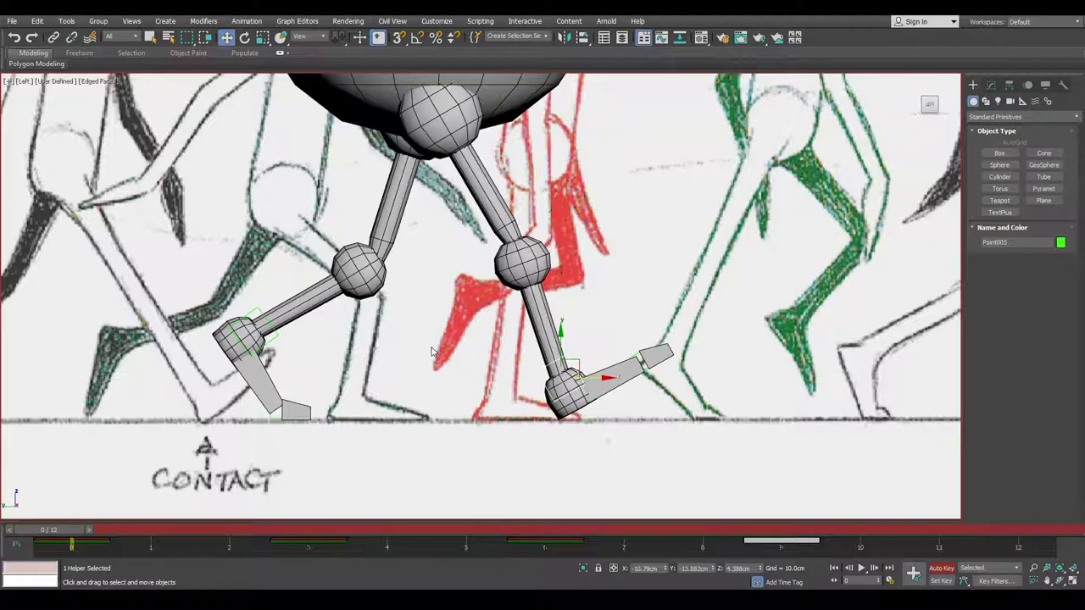
{"action": "key", "text": "comma"}
{"action": "left_click_drag", "start_coordinate": [298, 340], "coordinate": [295, 363]}
{"action": "key", "text": "Home"}
{"action": "key", "text": "End"}
{"action": "key", "text": "e"}
{"action": "left_click", "coordinate": [272, 337]}
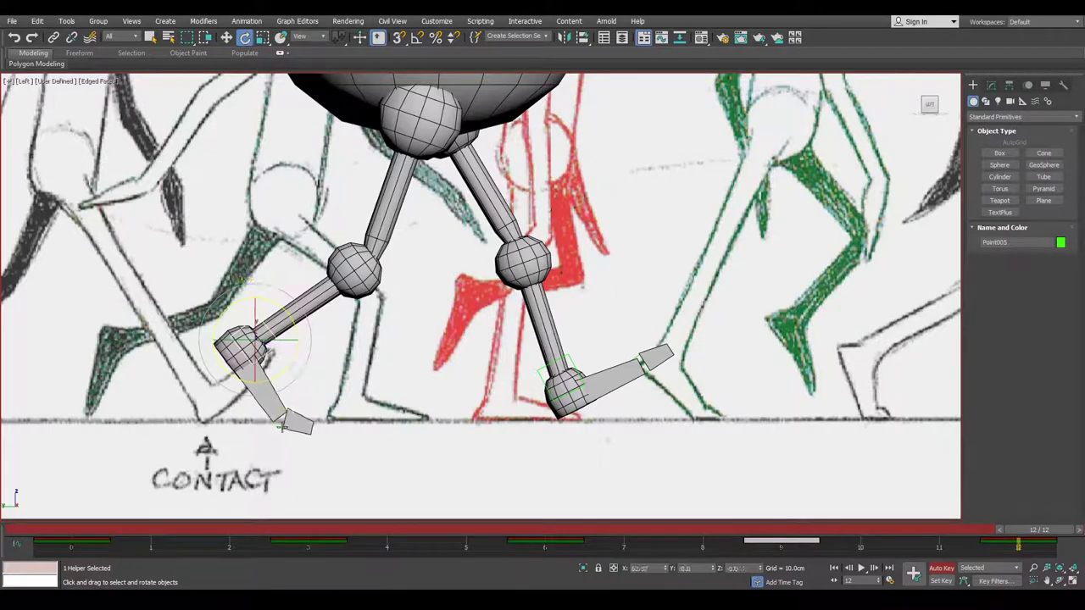
Rotate the rear foot's toe control at frame 12 so the toes lie flat on the ground line
{"action": "left_click", "coordinate": [307, 423]}
{"action": "scroll", "coordinate": [314, 429], "scroll_direction": "up", "scroll_amount": 5}
{"action": "left_click_drag", "start_coordinate": [318, 431], "coordinate": [331, 418]}
{"action": "middle_click_drag", "start_coordinate": [342, 399], "coordinate": [342, 395]}
{"action": "key", "text": "g"}
Raise the rear ankle control about 0.87 cm at frame 12
{"action": "left_click", "coordinate": [239, 224]}
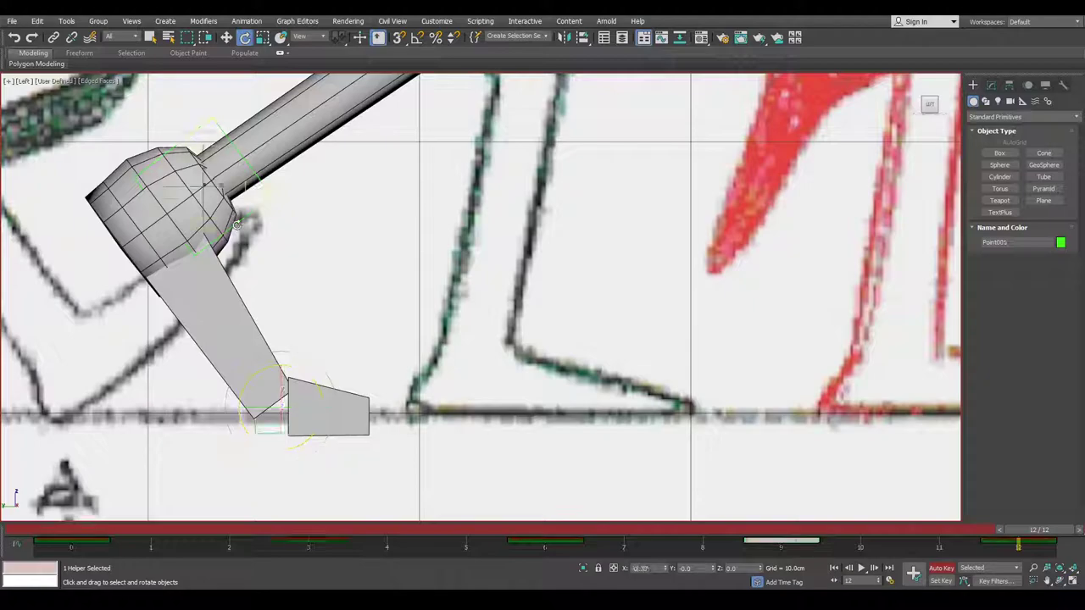
{"action": "key", "text": "w"}
{"action": "scroll", "coordinate": [238, 224], "scroll_direction": "down", "scroll_amount": 5}
{"action": "left_click_drag", "start_coordinate": [224, 178], "coordinate": [226, 167]}
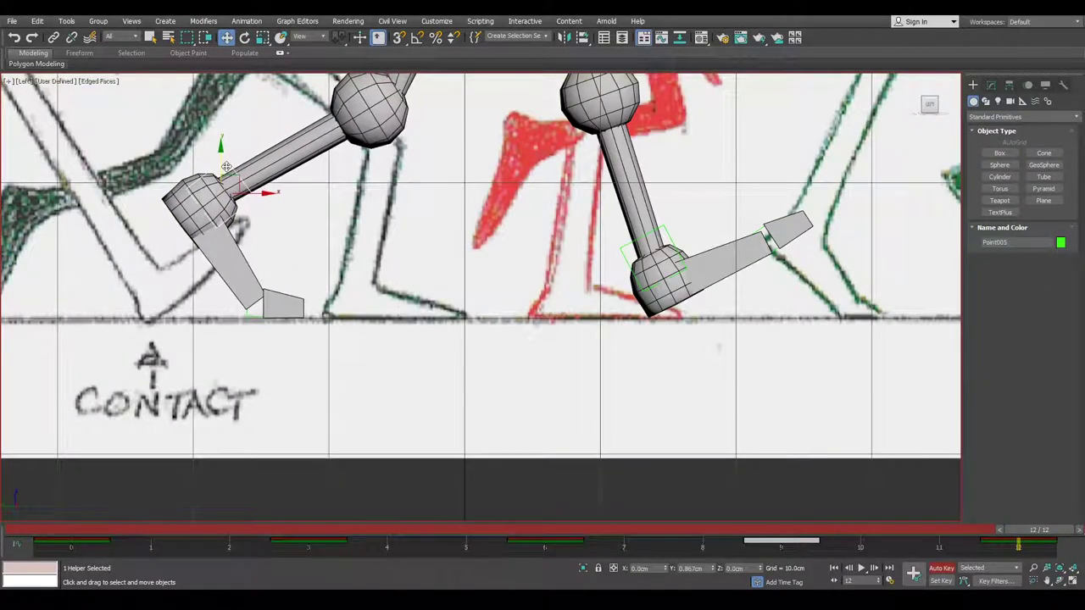
{"action": "middle_click_drag", "start_coordinate": [390, 260], "coordinate": [390, 275]}
Compare the rear foot with frame 0 and nudge its ankle control about 0.15 cm backward at frame 12
{"action": "key", "text": "Home"}
{"action": "key", "text": "End"}
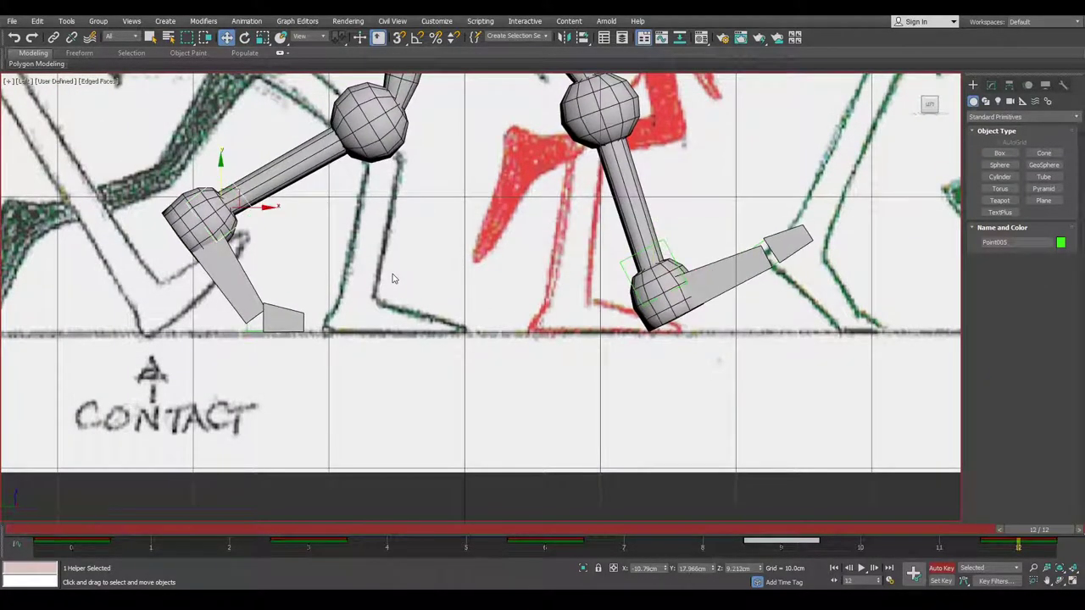
{"action": "key", "text": "Home"}
{"action": "key", "text": "End"}
{"action": "key", "text": "Home"}
{"action": "key", "text": "End"}
{"action": "left_click_drag", "start_coordinate": [257, 208], "coordinate": [255, 209]}
Alternate between frames 0 and 12 to examine whether the feet, knees and hips of both contact poses line up
{"action": "key", "text": "Home"}
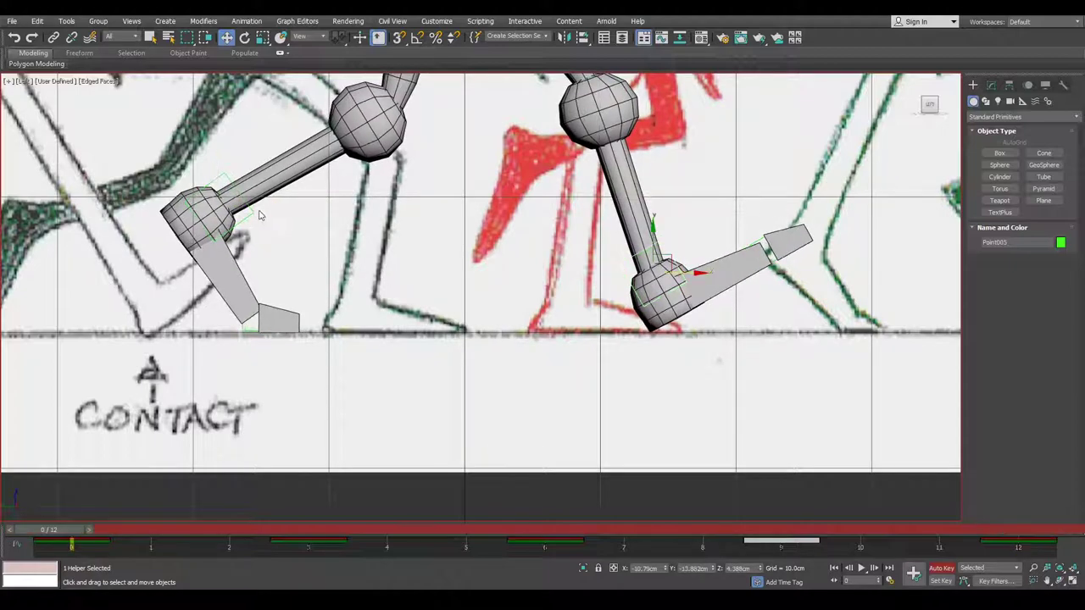
{"action": "key", "text": "End"}
{"action": "key", "text": "Home"}
{"action": "key", "text": "End"}
{"action": "key", "text": "Home"}
{"action": "key", "text": "End"}
{"action": "scroll", "coordinate": [393, 229], "scroll_direction": "down", "scroll_amount": 3}
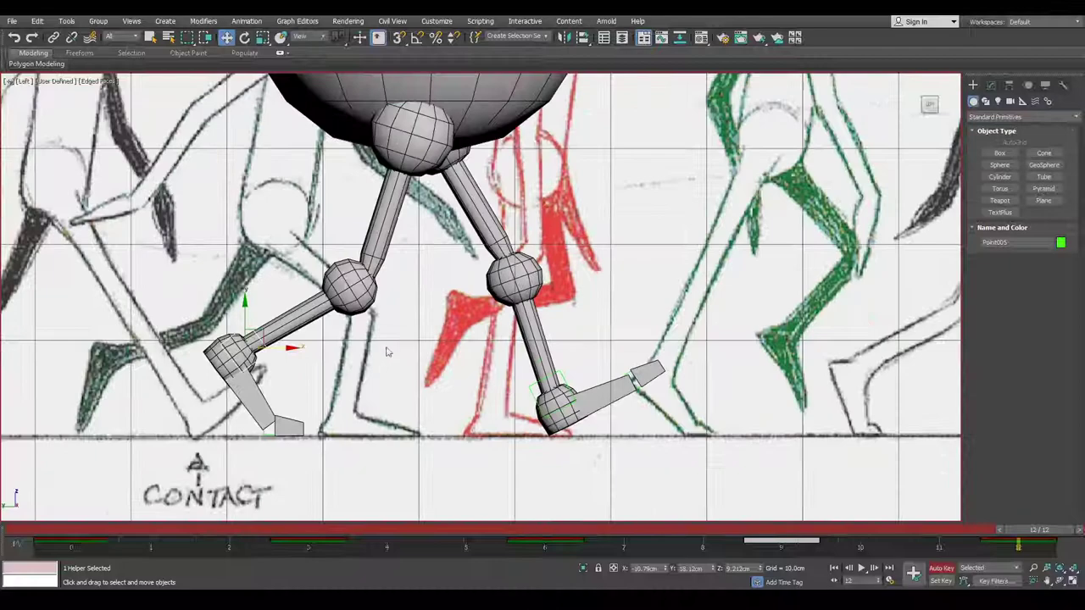
{"action": "key", "text": "Home"}
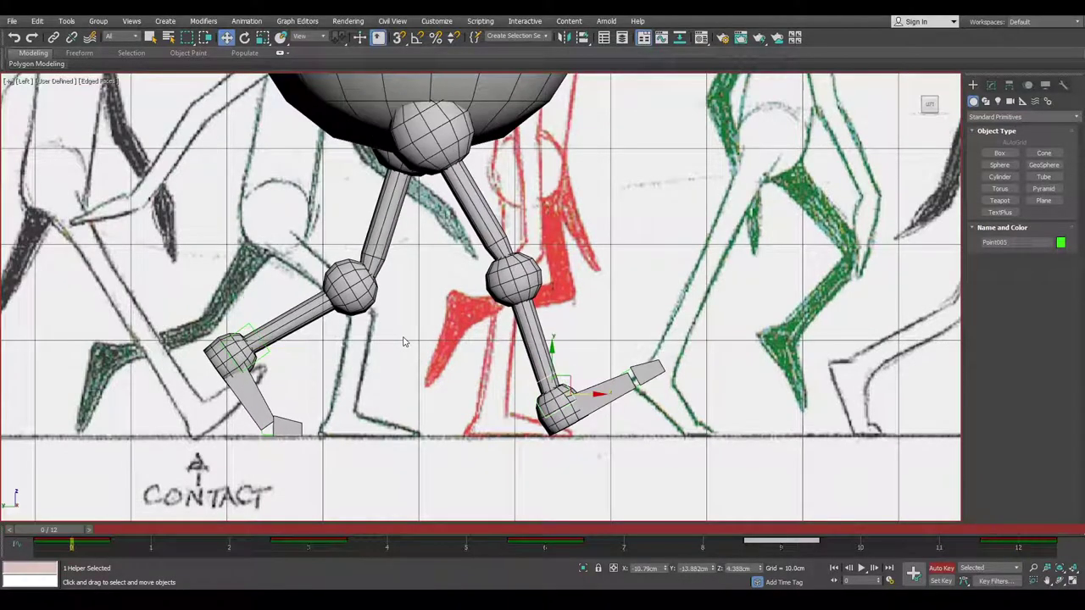
{"action": "key", "text": "End"}
{"action": "key", "text": "Home"}
{"action": "key", "text": "End"}
{"action": "key", "text": "Home"}
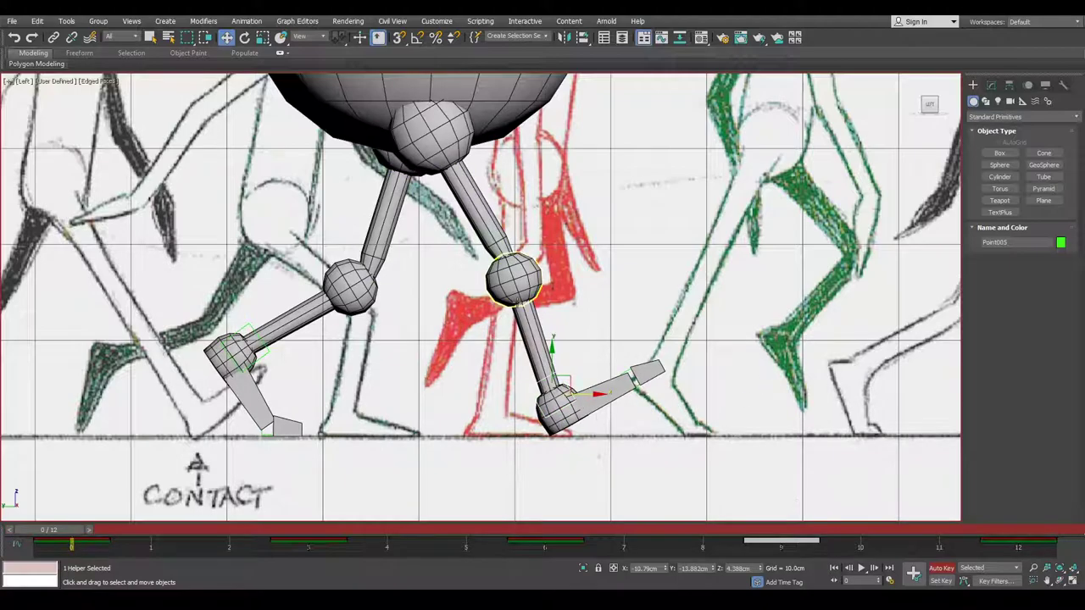
Review the walk motion in an angled perspective view by scrubbing through the frames from frame 0
{"action": "scroll", "coordinate": [546, 259], "scroll_direction": "down", "scroll_amount": 4}
{"action": "key", "text": "p"}
{"action": "scroll", "coordinate": [545, 259], "scroll_direction": "down", "scroll_amount": 2}
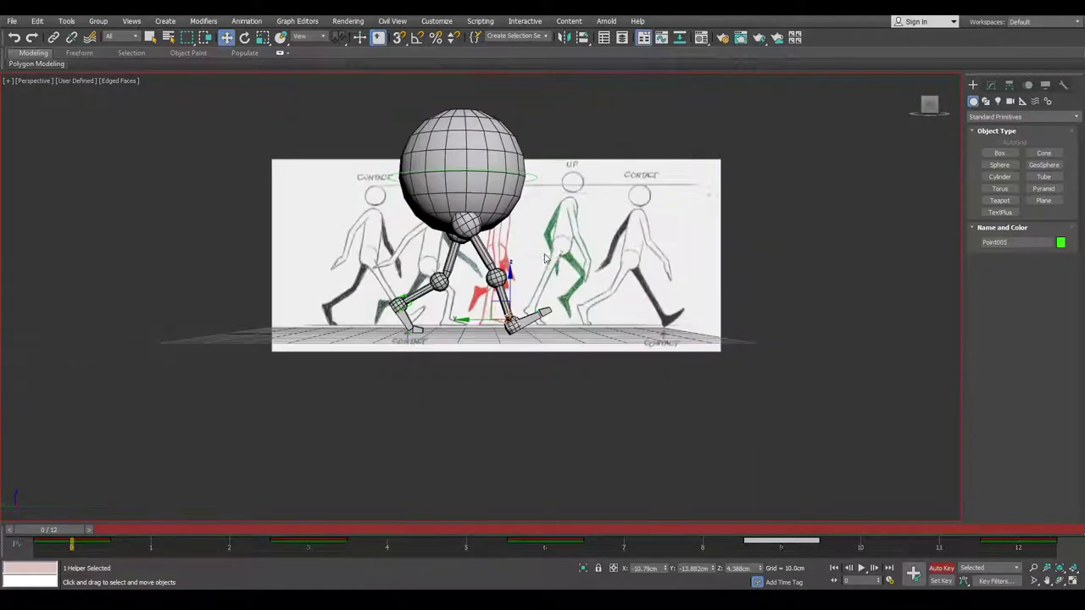
{"action": "middle_click_drag", "start_coordinate": [545, 259], "coordinate": [540, 279], "text": "alt"}
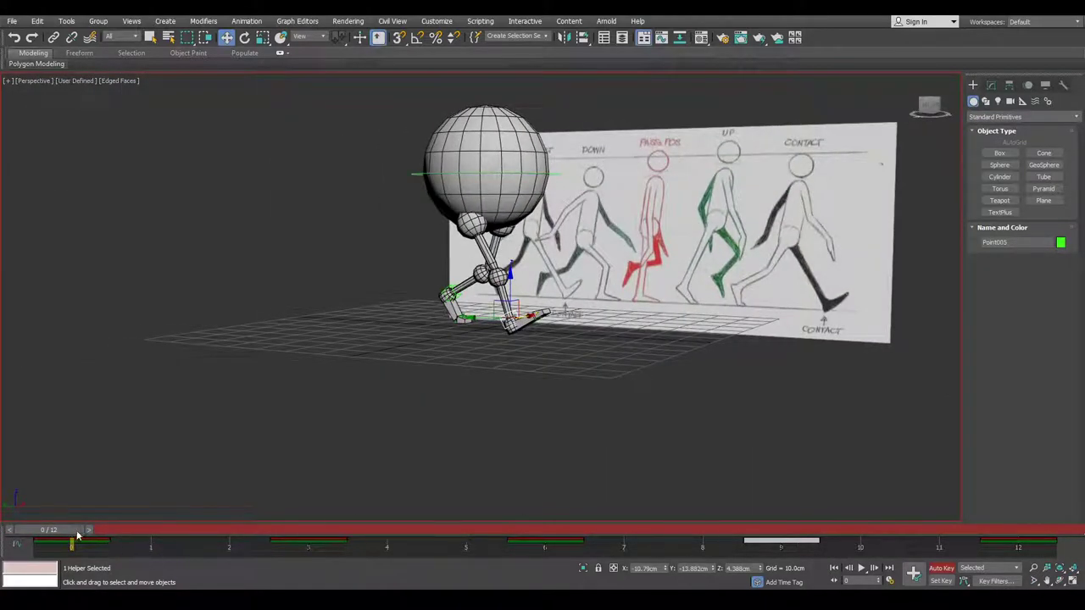
{"action": "left_click_drag", "start_coordinate": [77, 530], "coordinate": [788, 454]}
Extend the active time range to 24 frames and select the ankle control's keys from frames 0 to 12
{"action": "key", "text": "w"}
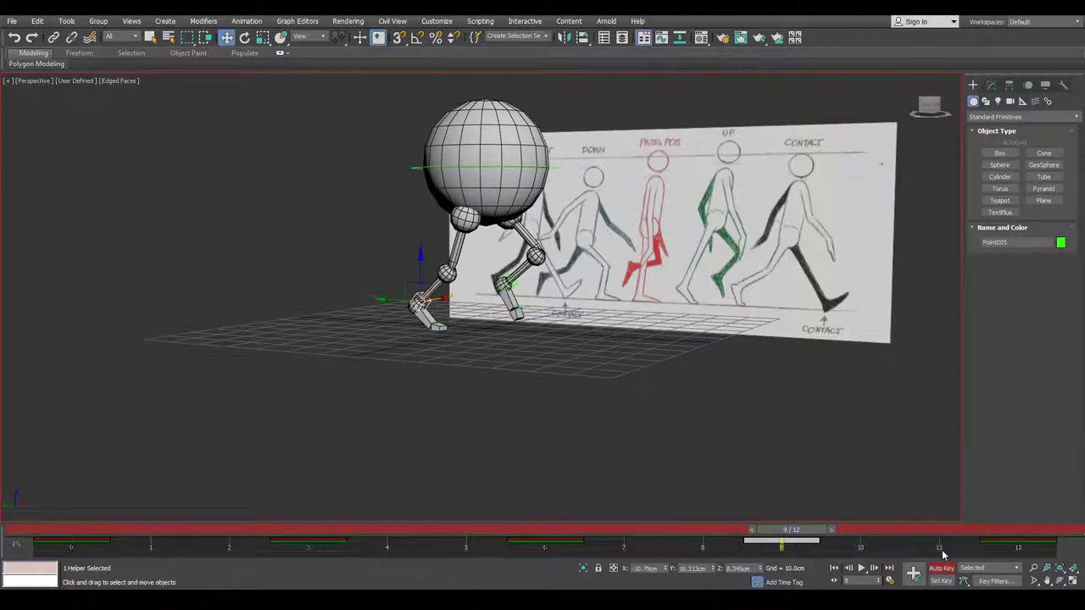
{"action": "right_click_drag", "start_coordinate": [959, 547], "coordinate": [566, 549], "text": "ctrl+alt"}
{"action": "left_click_drag", "start_coordinate": [584, 551], "coordinate": [19, 506]}
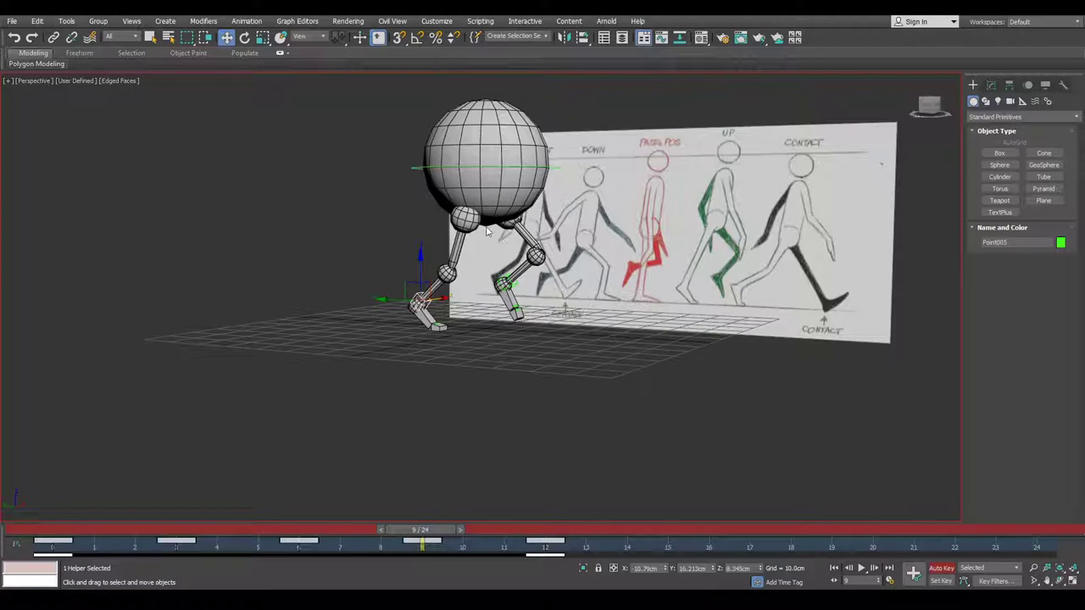
Copy the body control circle's keys from frames 0–12 so that they repeat over frames 12–24
{"action": "left_click", "coordinate": [415, 169]}
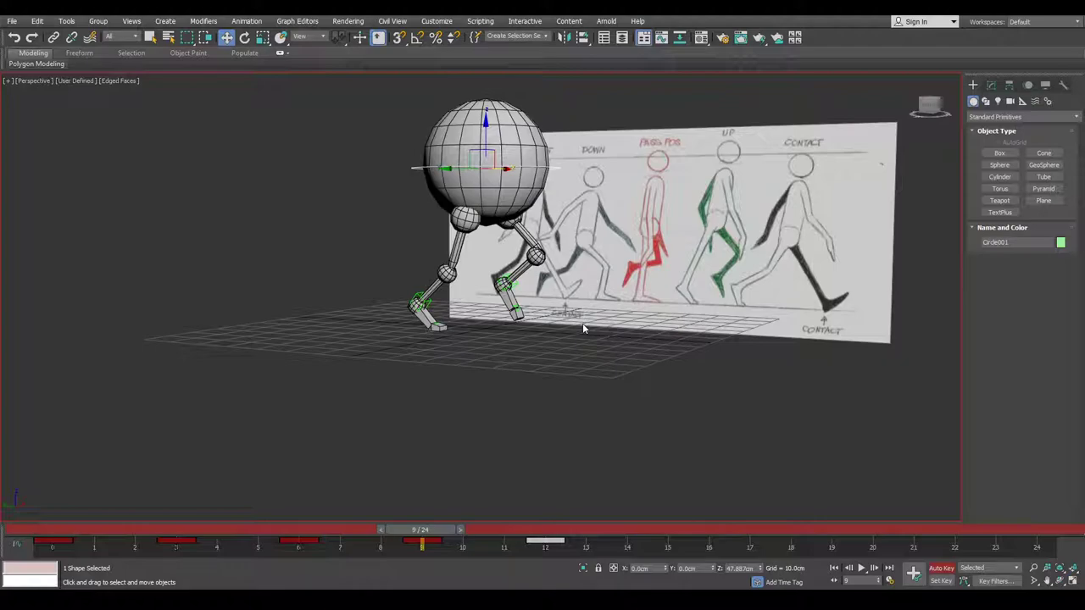
{"action": "middle_click_drag", "start_coordinate": [537, 186], "coordinate": [522, 207]}
{"action": "mouse_move", "coordinate": [523, 207]}
{"action": "middle_mouse_down", "text": "alt"}
{"action": "mouse_move", "coordinate": [509, 213]}
{"action": "mouse_move", "coordinate": [526, 218]}
{"action": "middle_mouse_up", "text": "alt"}
{"action": "scroll", "coordinate": [525, 217], "scroll_direction": "up", "scroll_amount": 3}
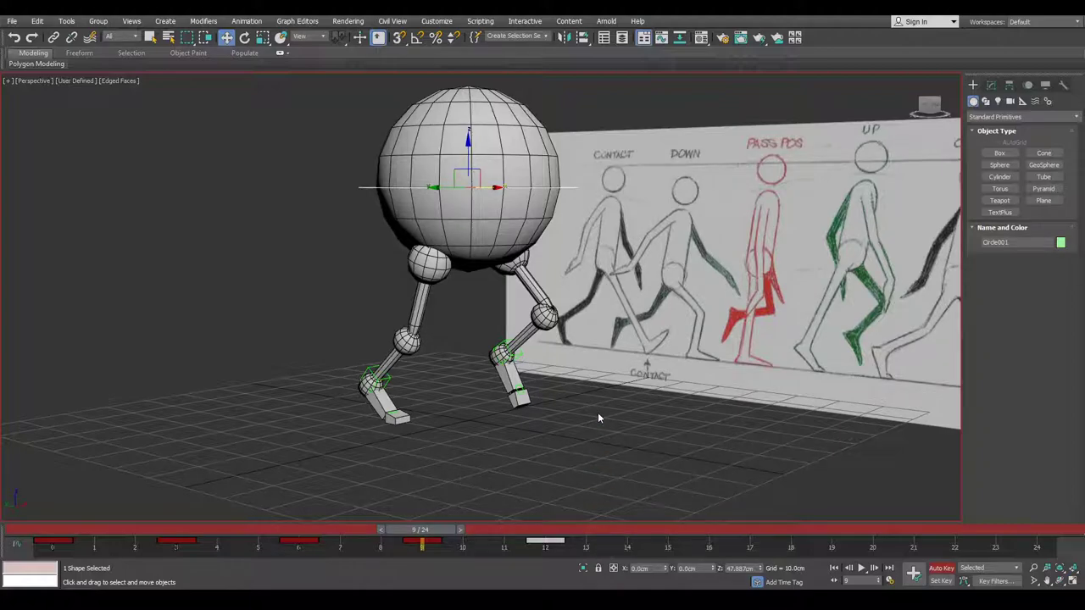
{"action": "mouse_move", "coordinate": [468, 158]}
{"action": "left_mouse_down"}
{"action": "mouse_move", "coordinate": [461, 183]}
{"action": "mouse_move", "coordinate": [464, 175]}
{"action": "left_mouse_up"}
{"action": "key", "text": "ctrl+z"}
{"action": "left_click_drag", "start_coordinate": [583, 553], "coordinate": [35, 547]}
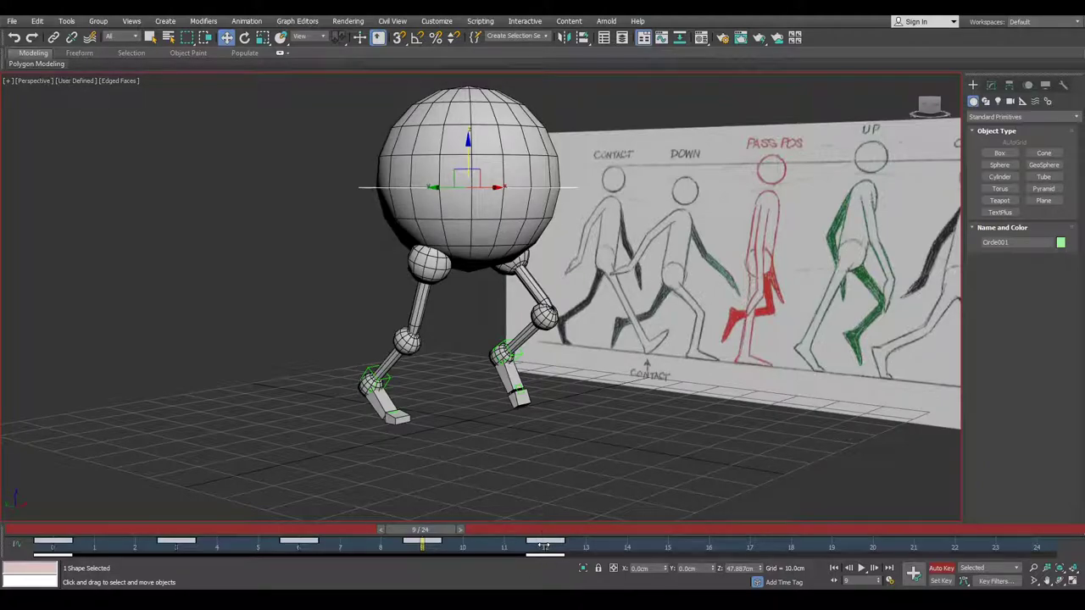
{"action": "left_click_drag", "start_coordinate": [543, 547], "coordinate": [1036, 555], "text": "shift"}
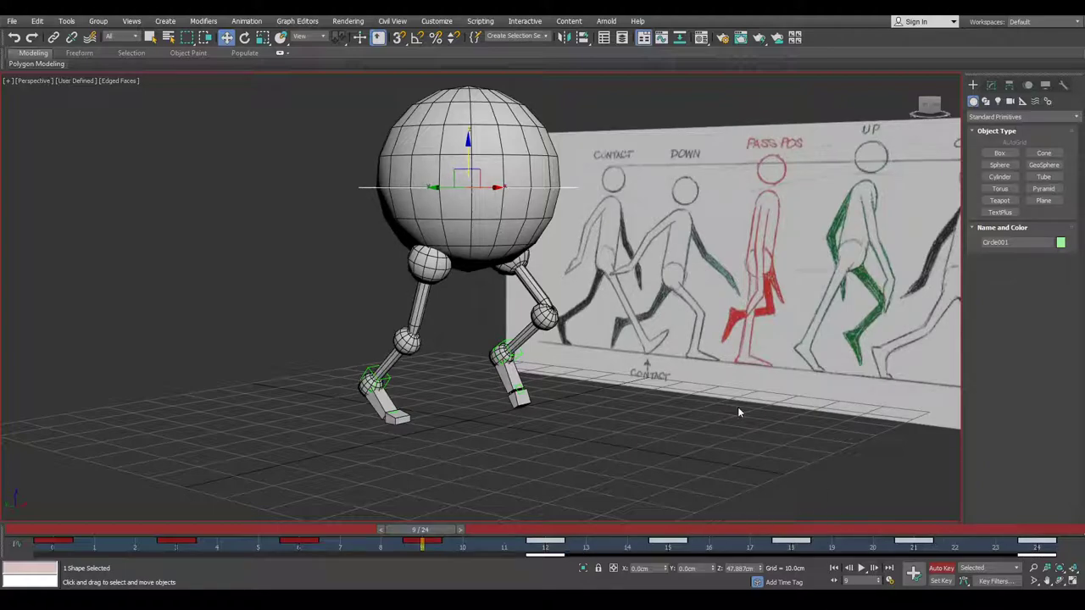
Play back the 24-frame animation to review the repeated body motion, and stop at frame 12
{"action": "key", "text": "slash"}
{"action": "mouse_move", "coordinate": [658, 400]}
{"action": "middle_mouse_down", "text": "alt"}
{"action": "mouse_move", "coordinate": [727, 393]}
{"action": "mouse_move", "coordinate": [653, 402]}
{"action": "middle_mouse_up", "text": "alt"}
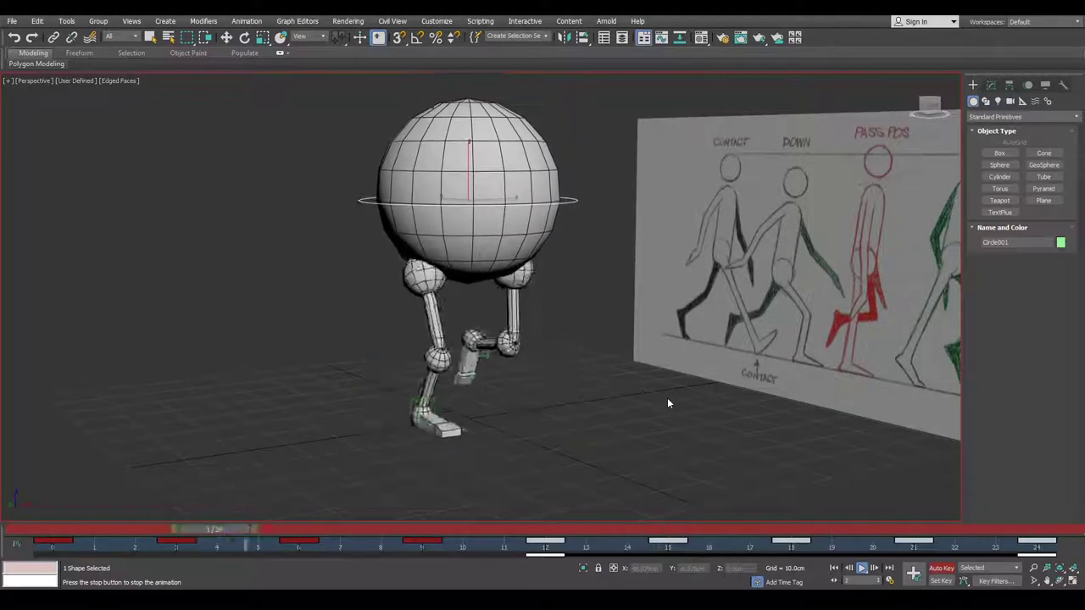
{"action": "key", "text": "/"}
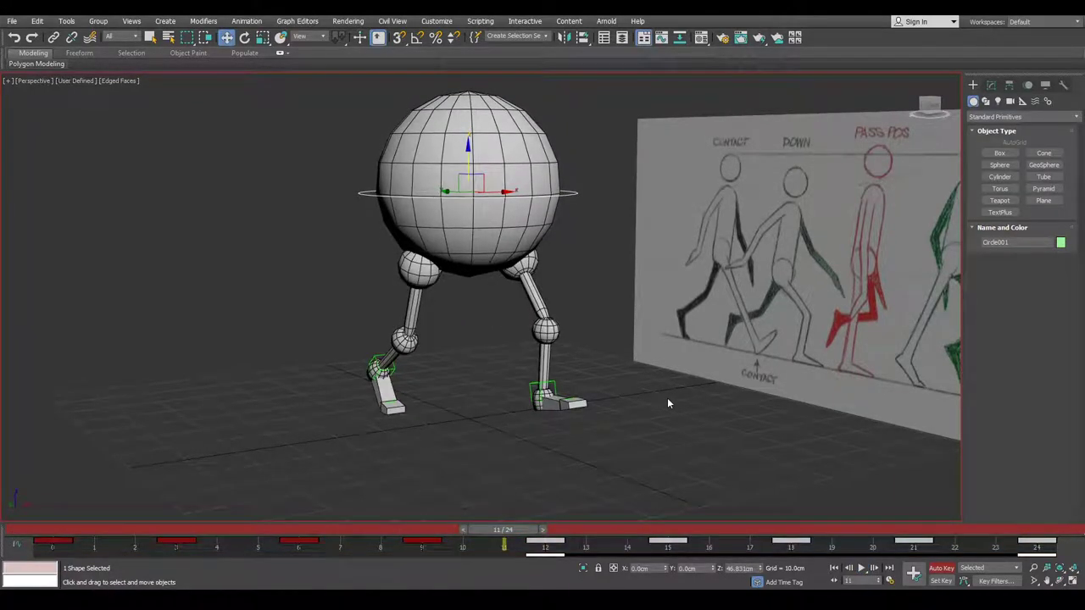
{"action": "left_click", "coordinate": [609, 546]}
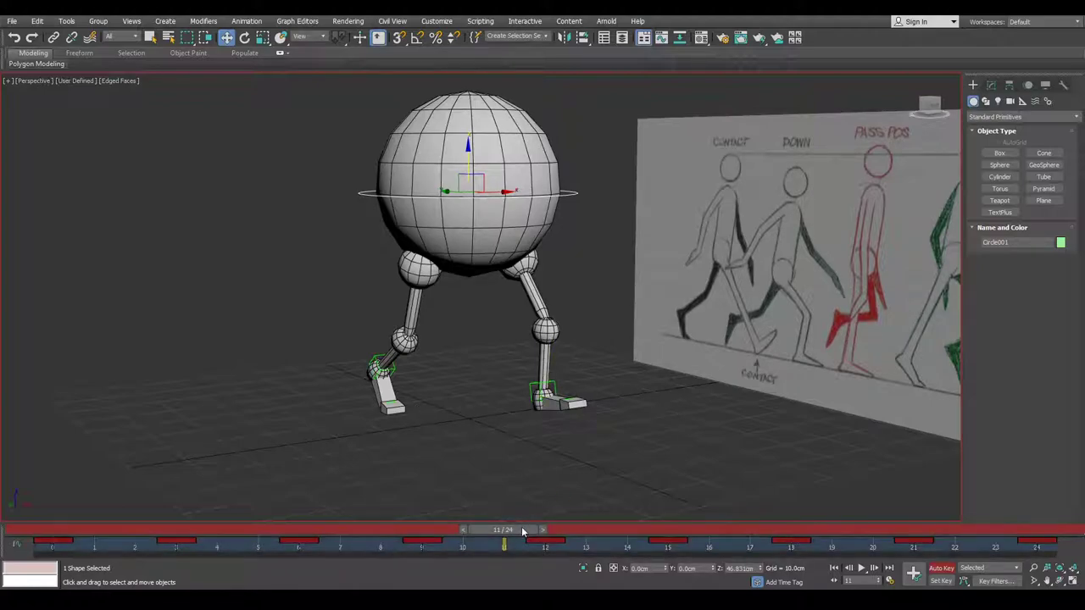
{"action": "left_click_drag", "start_coordinate": [522, 532], "coordinate": [567, 529]}
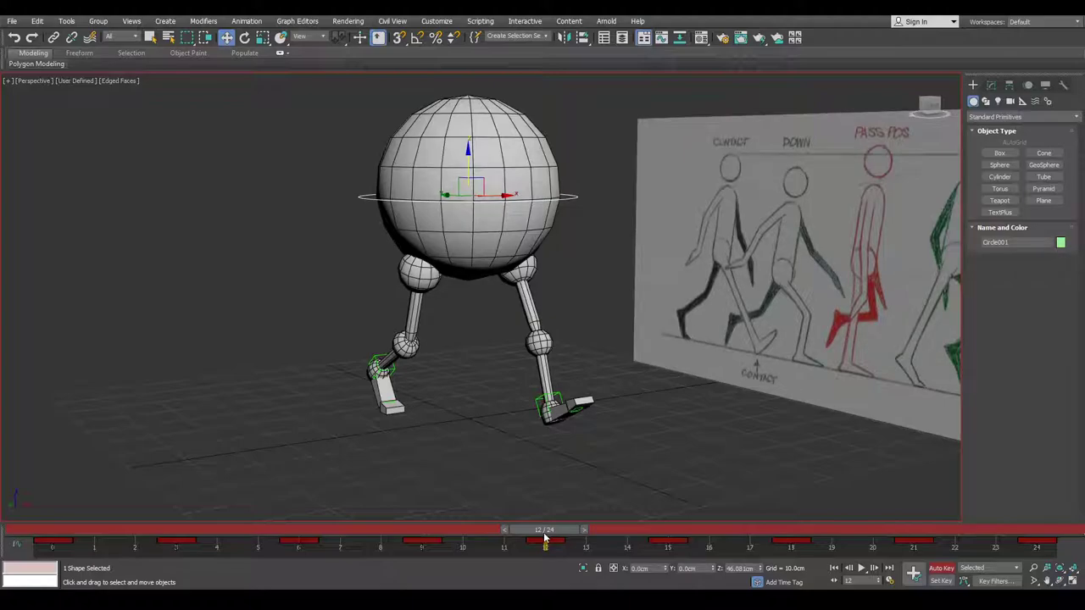
Set the active time range to frames 3–15 and show the down pose at frame 3 in the left view
{"action": "left_click_drag", "start_coordinate": [570, 546], "coordinate": [617, 527], "text": "ctrl+alt"}
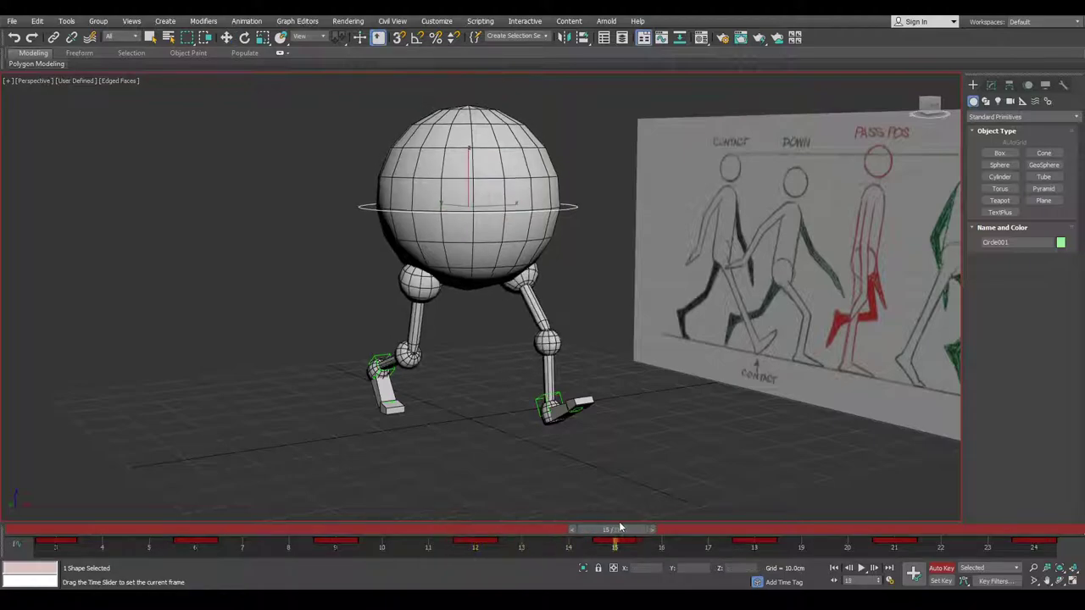
{"action": "right_click_drag", "start_coordinate": [533, 545], "coordinate": [934, 551], "text": "ctrl+alt"}
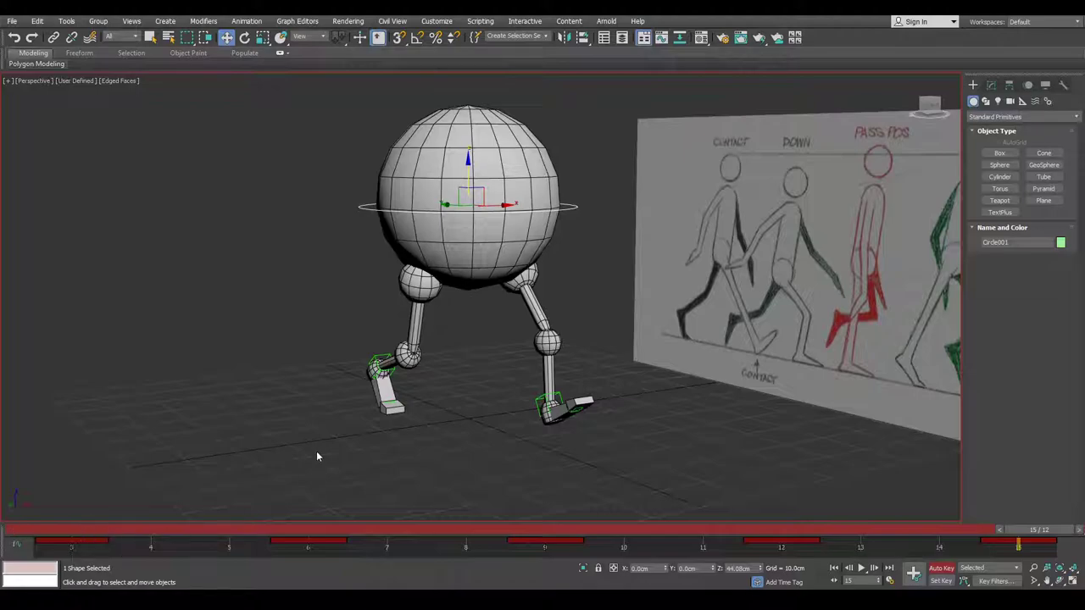
{"action": "middle_click_drag", "start_coordinate": [316, 456], "coordinate": [638, 377], "text": "alt"}
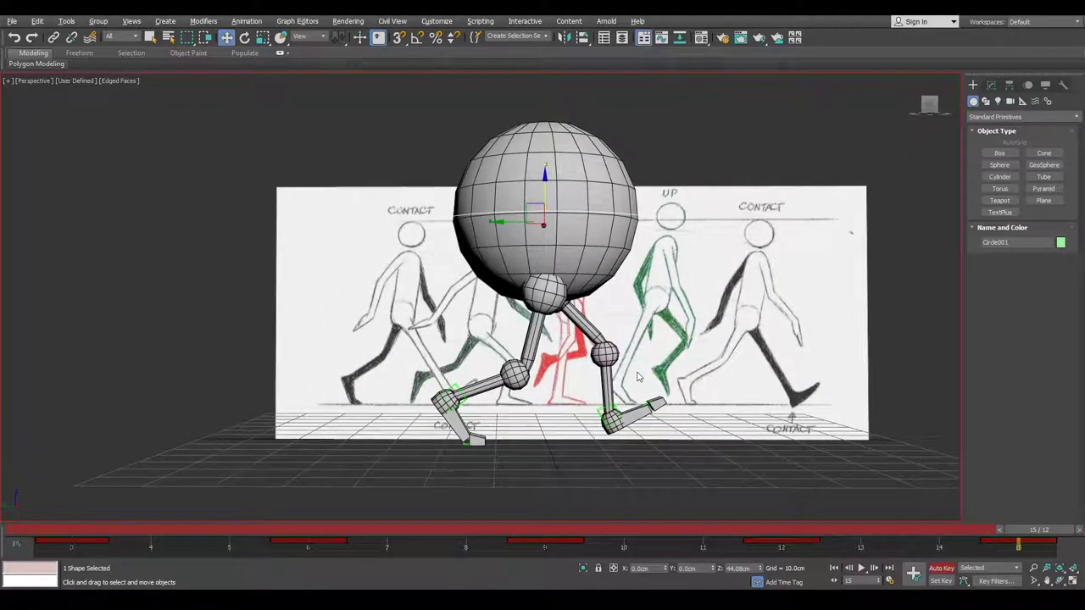
{"action": "key", "text": "Home"}
{"action": "key", "text": "l"}
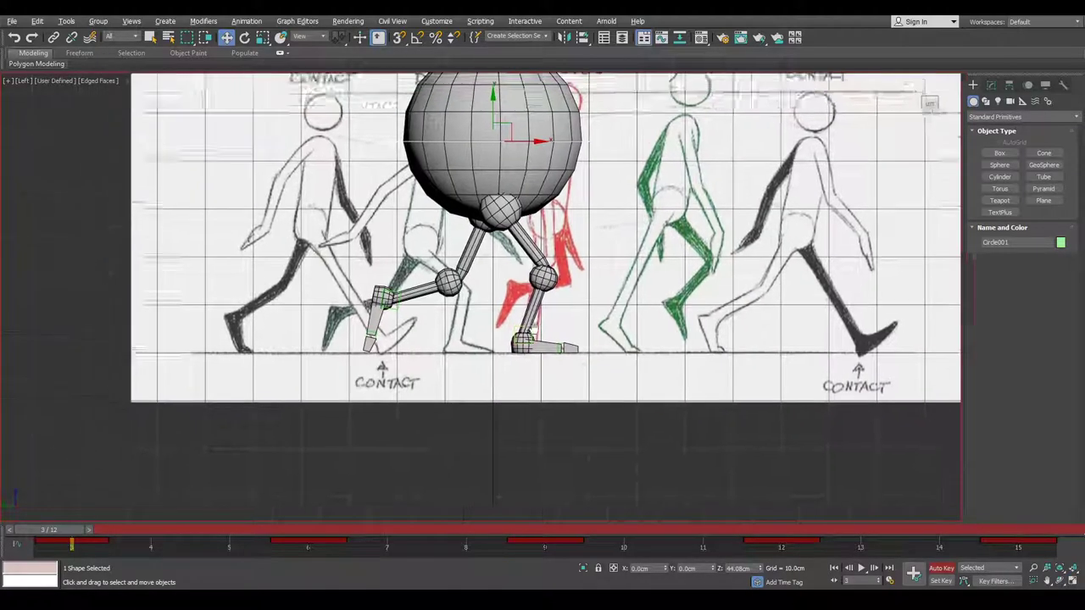
{"action": "middle_click_drag", "start_coordinate": [534, 329], "coordinate": [595, 389]}
{"action": "scroll", "coordinate": [581, 379], "scroll_direction": "up", "scroll_amount": 2}
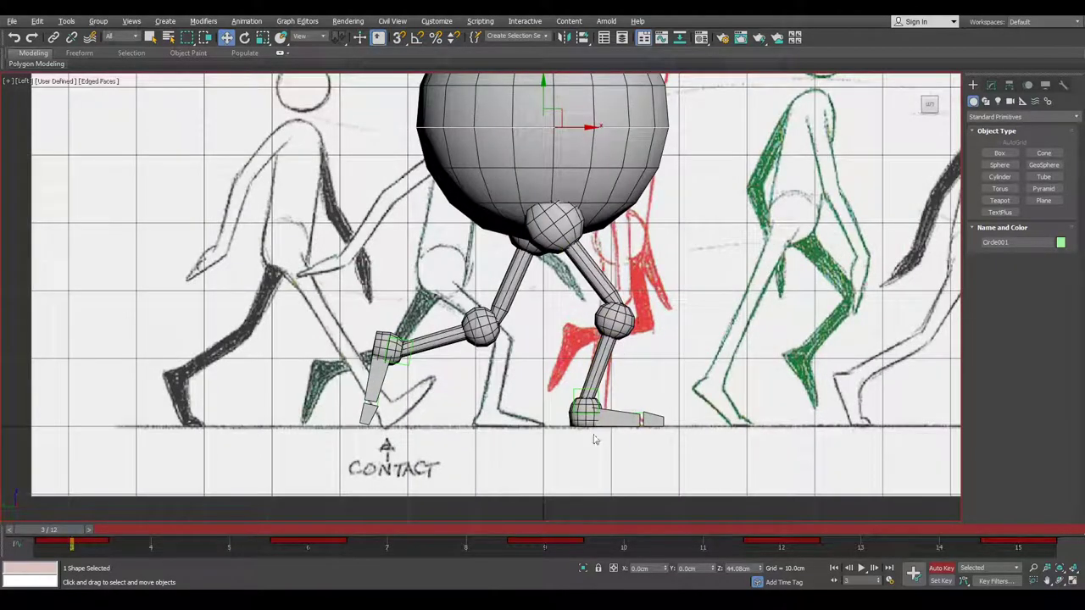
At frame 15, rotate the front ankle by about 26 degrees to flatten the foot, and rotate its toe towards level
{"action": "key", "text": "End"}
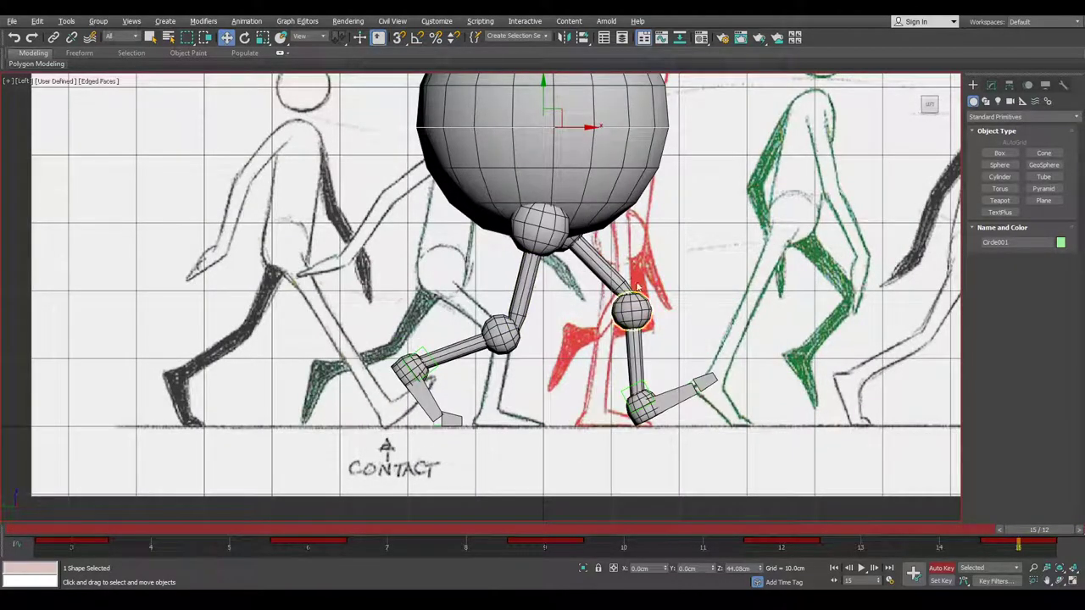
{"action": "left_click", "coordinate": [645, 386]}
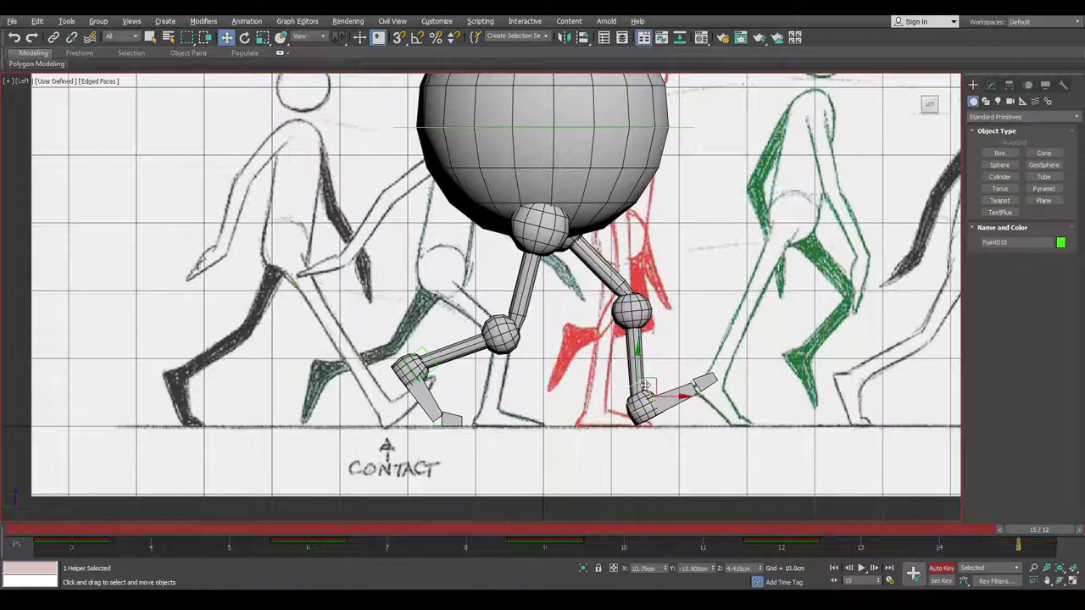
{"action": "scroll", "coordinate": [666, 417], "scroll_direction": "up", "scroll_amount": 2}
{"action": "key", "text": "e"}
{"action": "scroll", "coordinate": [666, 417], "scroll_direction": "up", "scroll_amount": 2}
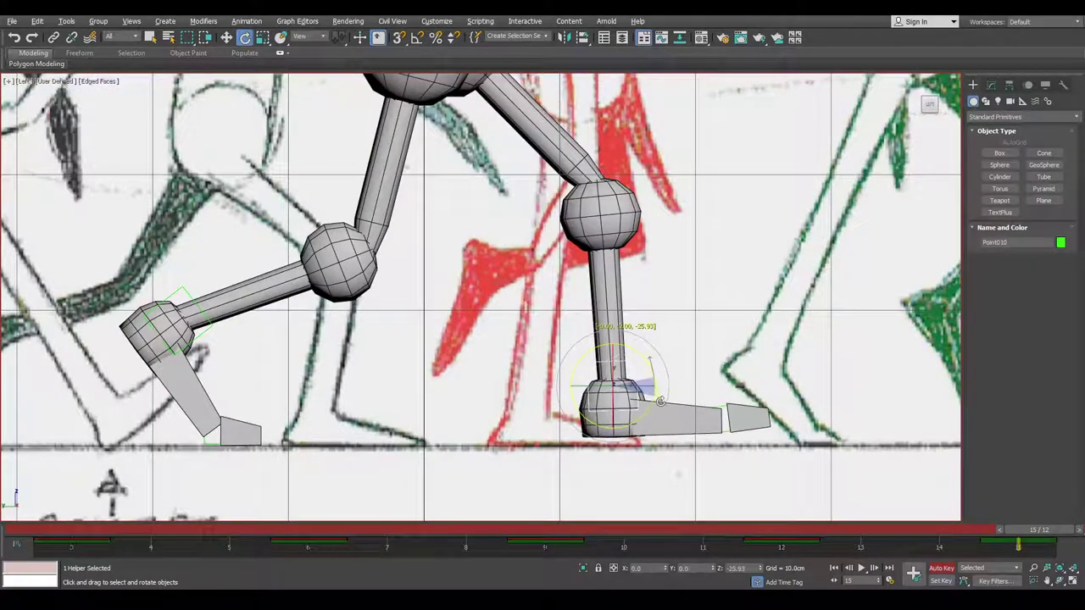
{"action": "left_click", "coordinate": [739, 417]}
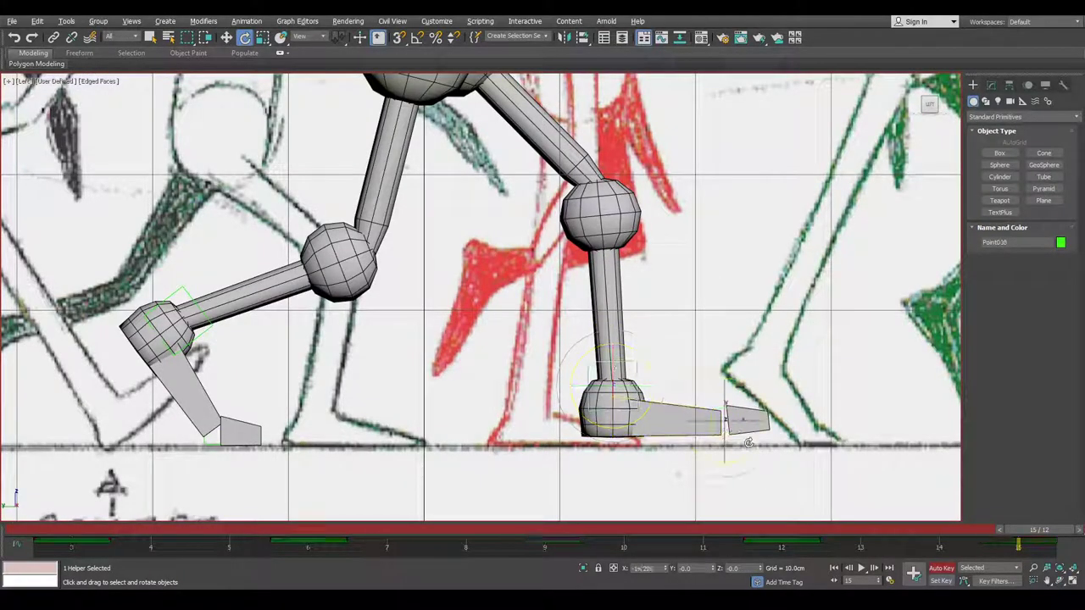
{"action": "left_click_drag", "start_coordinate": [755, 447], "coordinate": [754, 453]}
Lower the front foot onto the ground line at frame 15 and fine-tune the foot and toe rotation so both lie flat
{"action": "key", "text": "w"}
{"action": "left_click", "coordinate": [637, 374]}
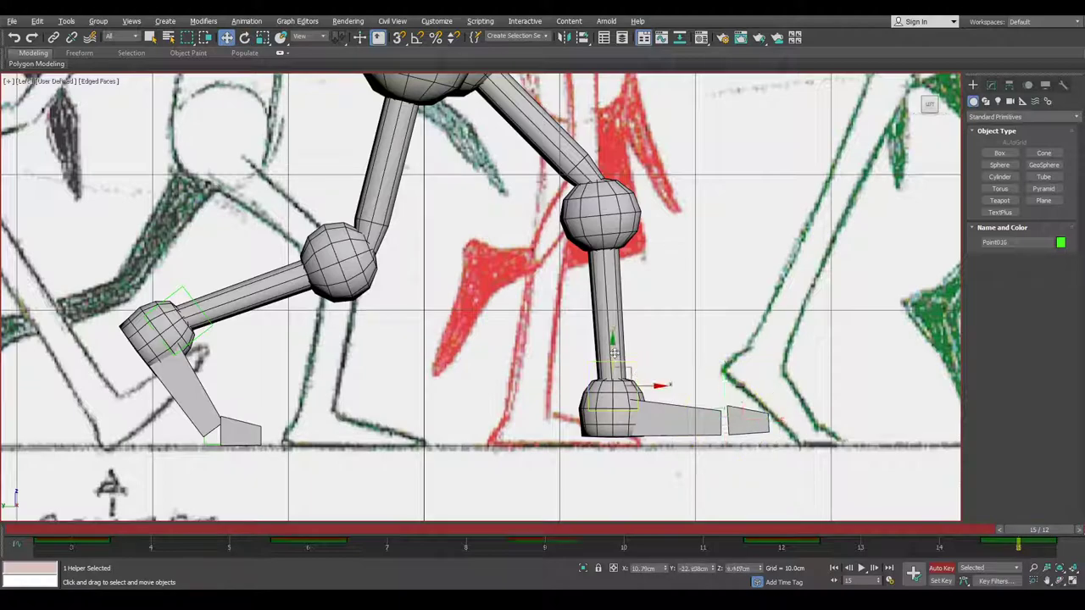
{"action": "left_click_drag", "start_coordinate": [613, 351], "coordinate": [612, 360]}
{"action": "key", "text": "e"}
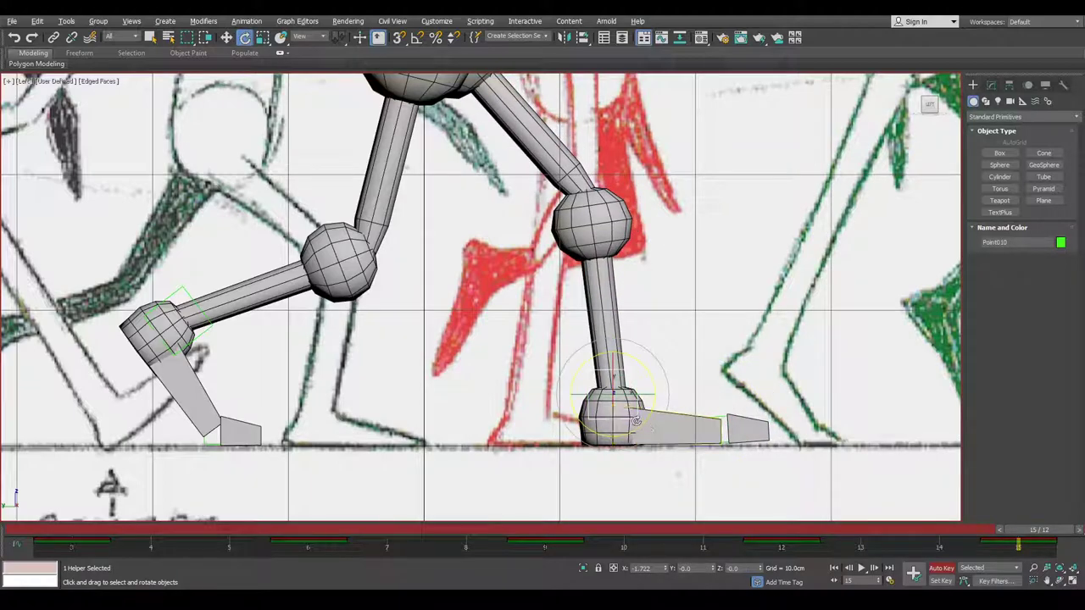
{"action": "key", "text": "w"}
{"action": "scroll", "coordinate": [729, 424], "scroll_direction": "up", "scroll_amount": 3}
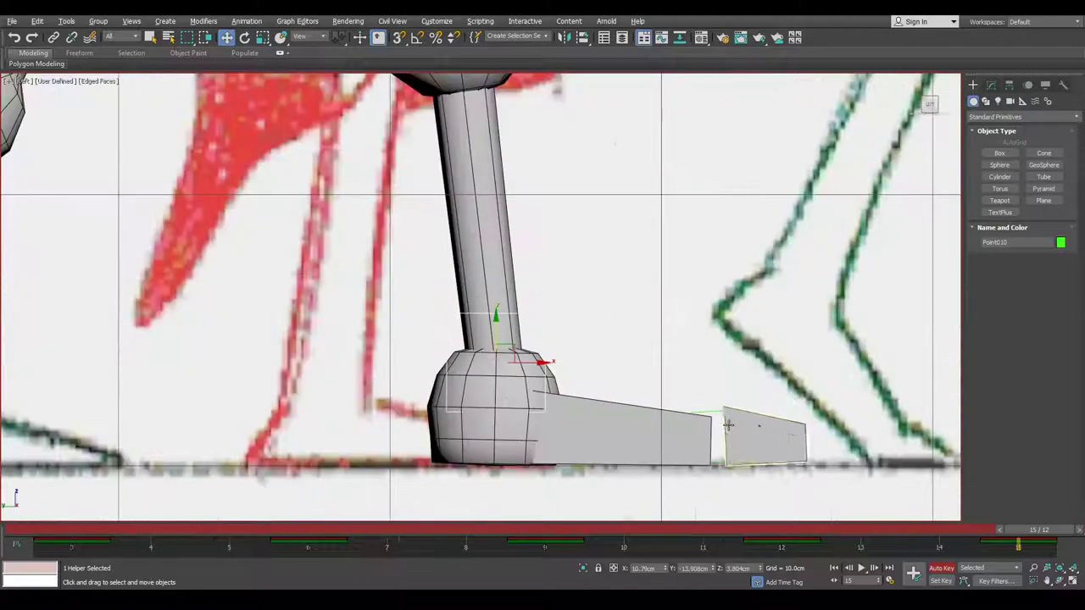
{"action": "left_click", "coordinate": [710, 411]}
{"action": "key", "text": "e"}
{"action": "left_click_drag", "start_coordinate": [757, 454], "coordinate": [753, 459]}
{"action": "key", "text": "w"}
Slide the front foot backward along the ground at frame 15 to match the opposite foot's position at frame 3
{"action": "middle_click_drag", "start_coordinate": [546, 357], "coordinate": [558, 366]}
{"action": "left_click", "coordinate": [555, 350]}
{"action": "scroll", "coordinate": [555, 350], "scroll_direction": "down", "scroll_amount": 3}
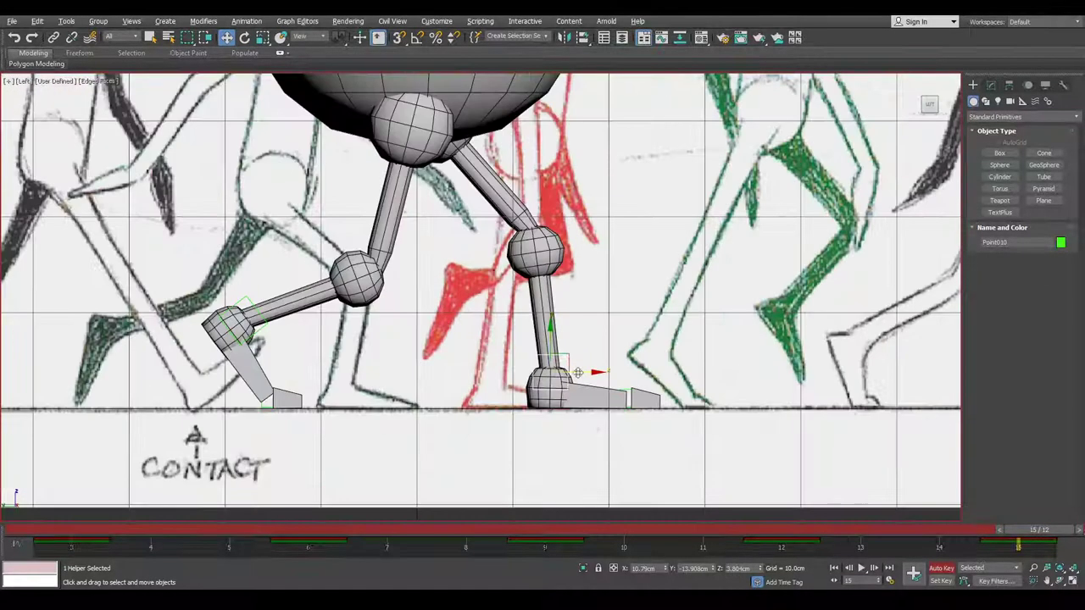
{"action": "left_click_drag", "start_coordinate": [580, 371], "coordinate": [519, 369]}
{"action": "middle_click_drag", "start_coordinate": [558, 339], "coordinate": [595, 368]}
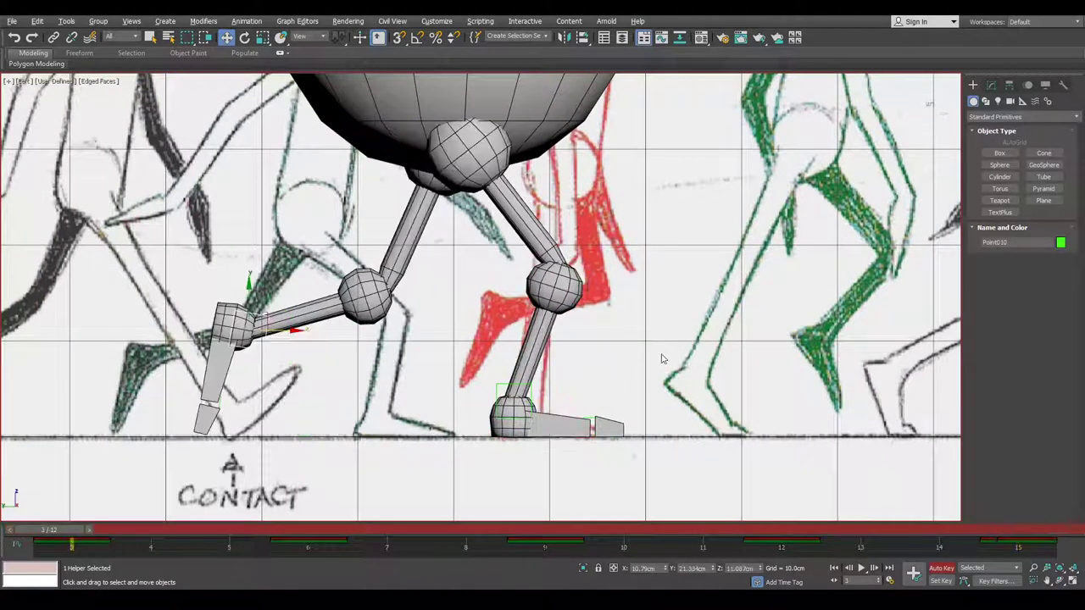
{"action": "left_click_drag", "start_coordinate": [569, 398], "coordinate": [560, 400]}
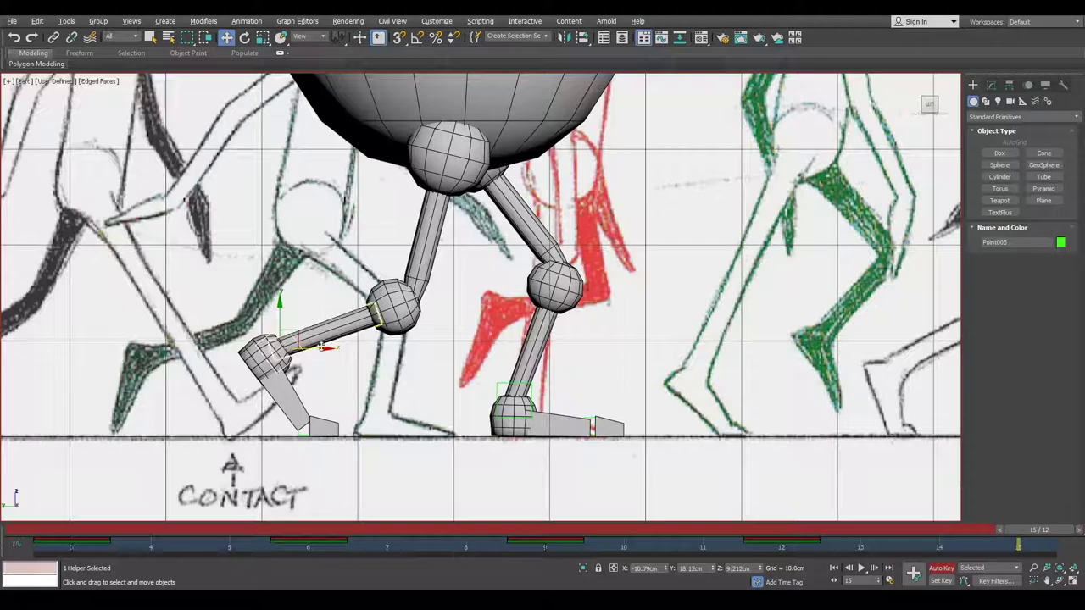
Rotate the rear ankle and its toe at frame 15 so that the trailing foot points down
{"action": "key", "text": "e"}
{"action": "left_click_drag", "start_coordinate": [319, 362], "coordinate": [278, 492]}
{"action": "left_click", "coordinate": [245, 429]}
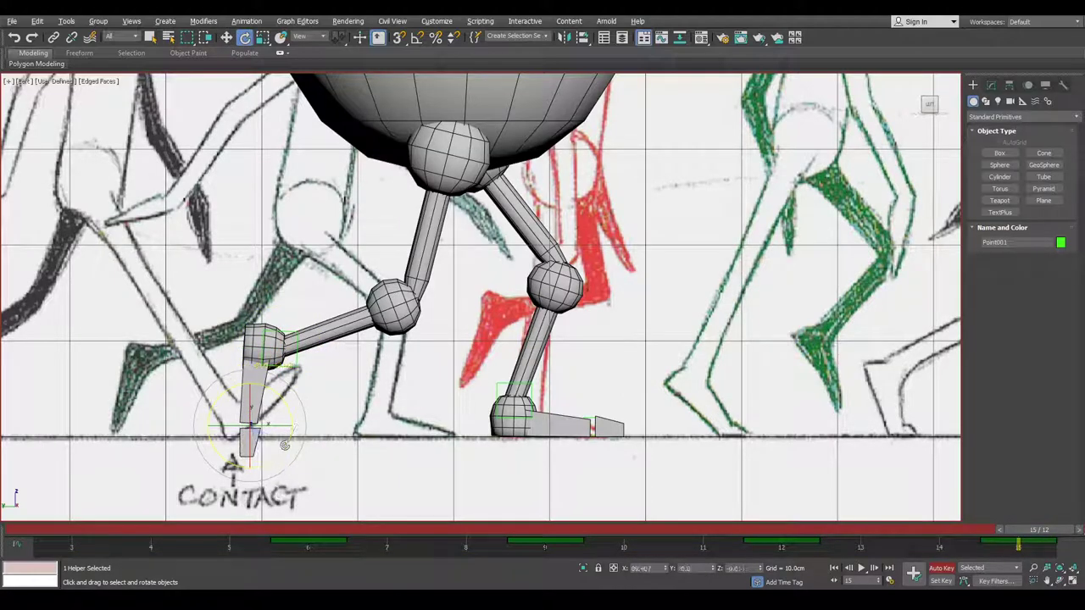
Move the rear ankle back and up at frame 15 to match the frame 3 pose, and touch up its toe rotation
{"action": "left_click", "coordinate": [280, 347]}
{"action": "key", "text": "w"}
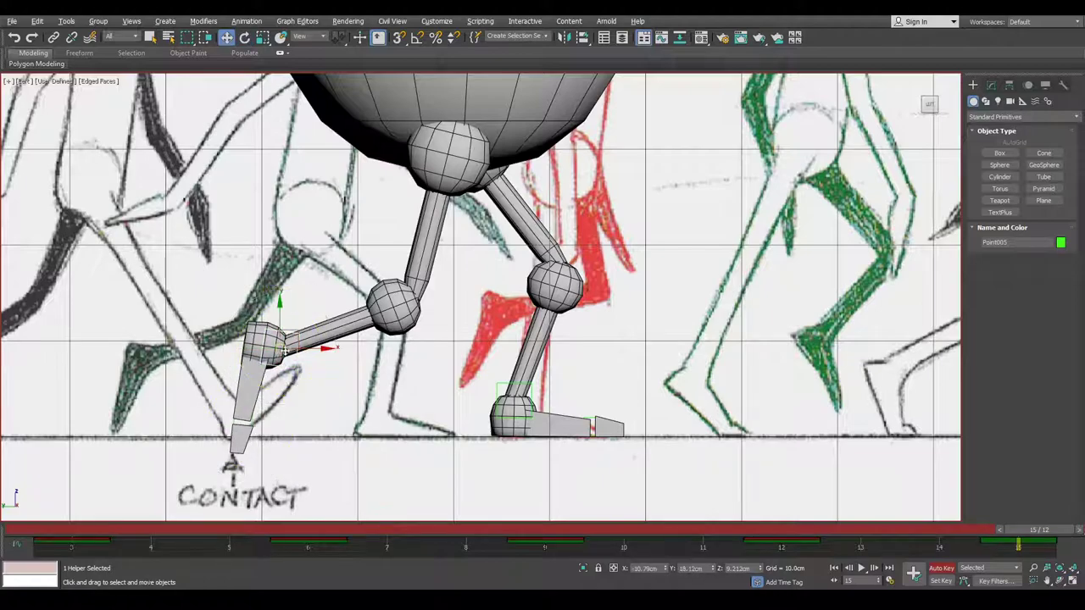
{"action": "left_click_drag", "start_coordinate": [299, 336], "coordinate": [255, 312]}
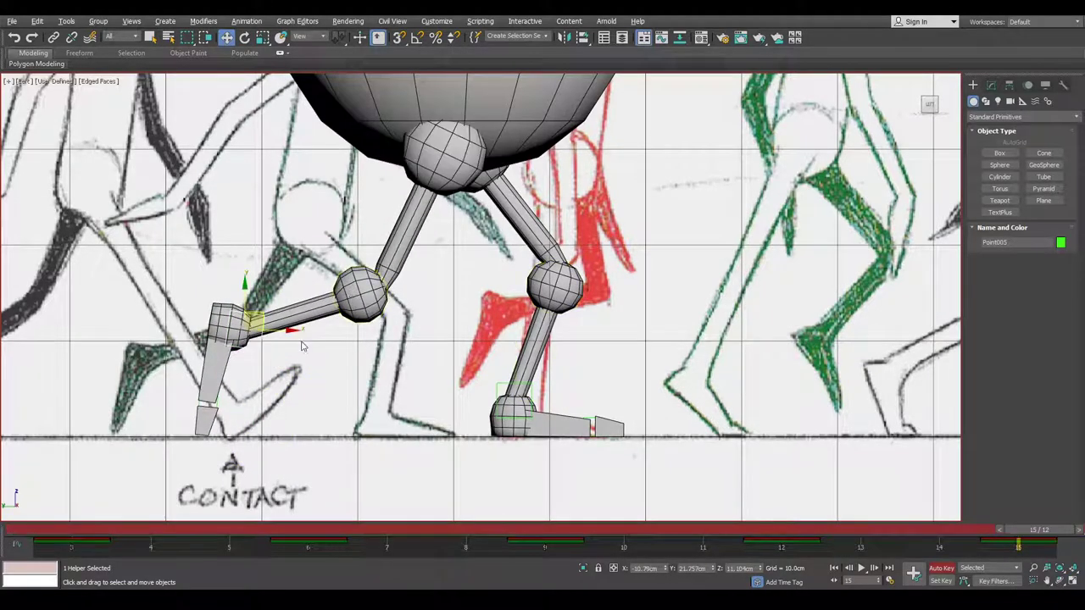
{"action": "left_click", "coordinate": [280, 332]}
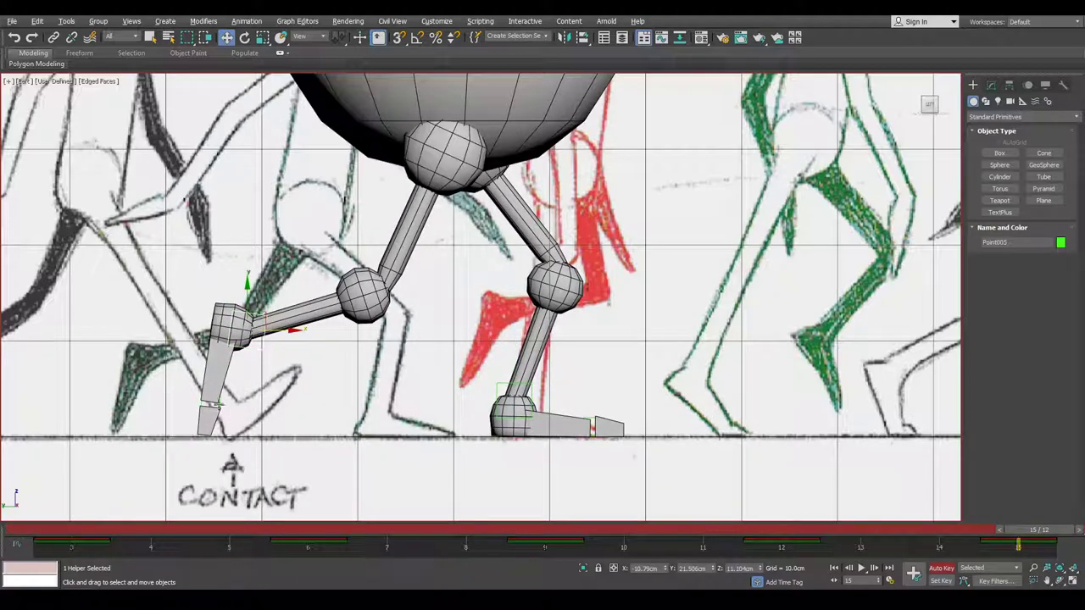
{"action": "left_click", "coordinate": [215, 406]}
{"action": "key", "text": "e"}
{"action": "left_click_drag", "start_coordinate": [245, 418], "coordinate": [242, 422]}
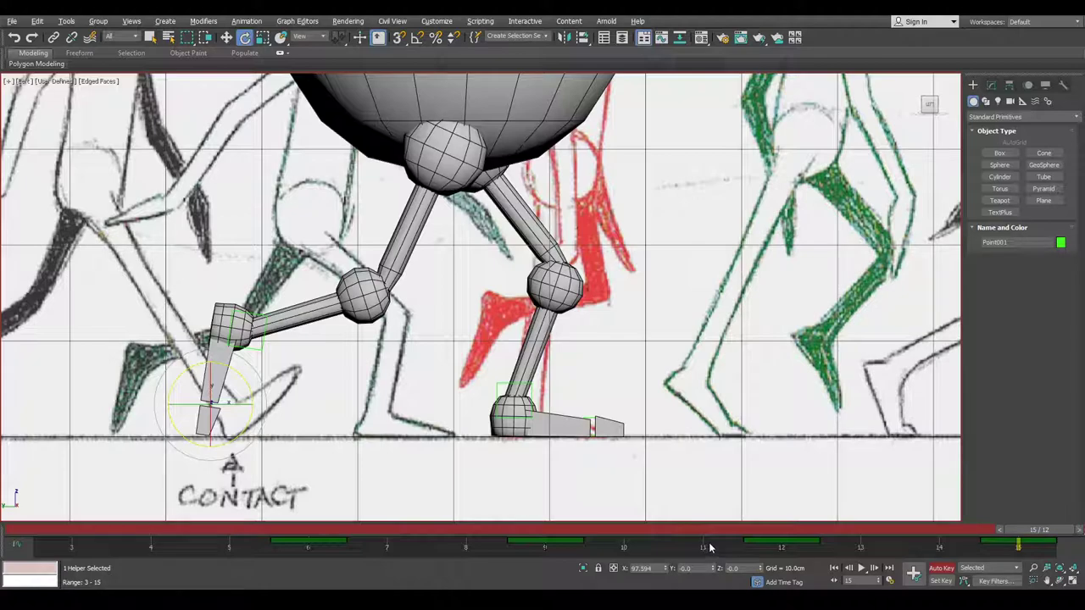
Shift the active time range to frames 6–18, check the frame 6 pose, and go to frame 18
{"action": "middle_click_drag", "start_coordinate": [683, 546], "coordinate": [476, 540], "text": "ctrl+alt"}
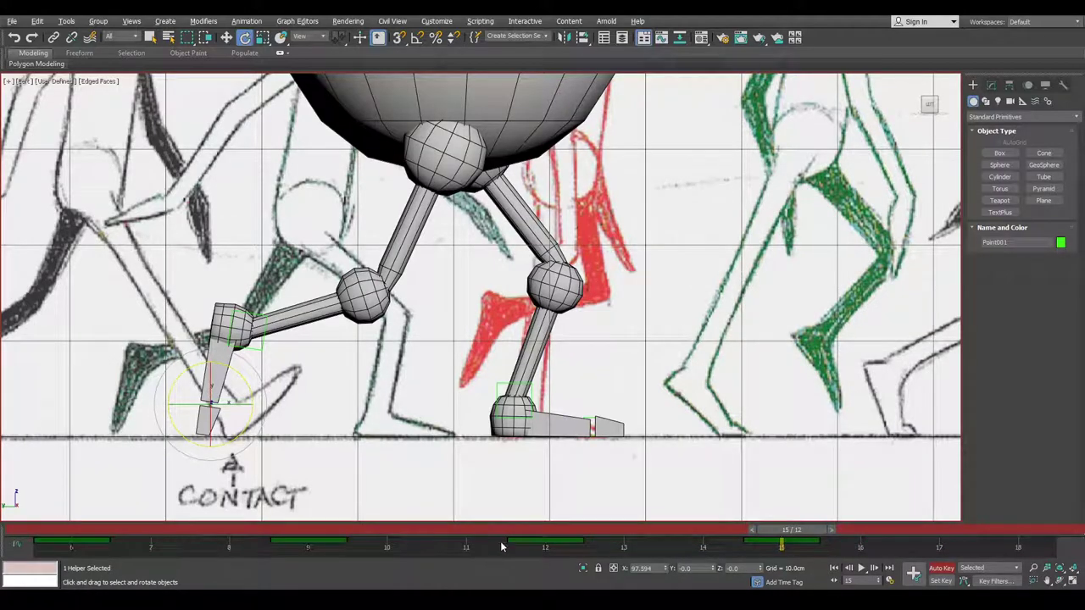
{"action": "left_click_drag", "start_coordinate": [793, 531], "coordinate": [49, 532]}
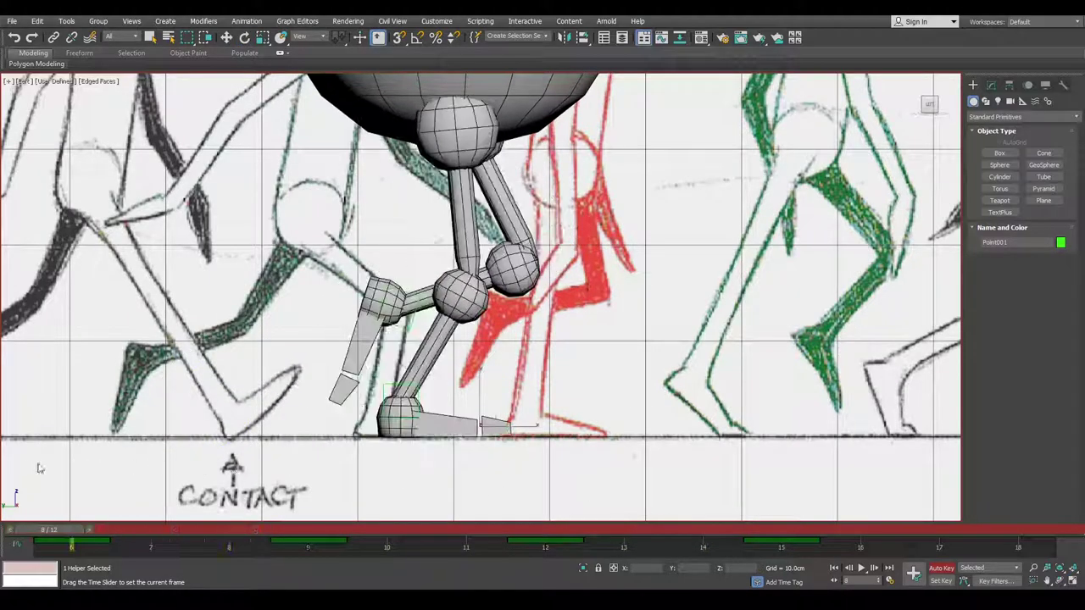
{"action": "key", "text": "e"}
{"action": "scroll", "coordinate": [436, 411], "scroll_direction": "down", "scroll_amount": 5}
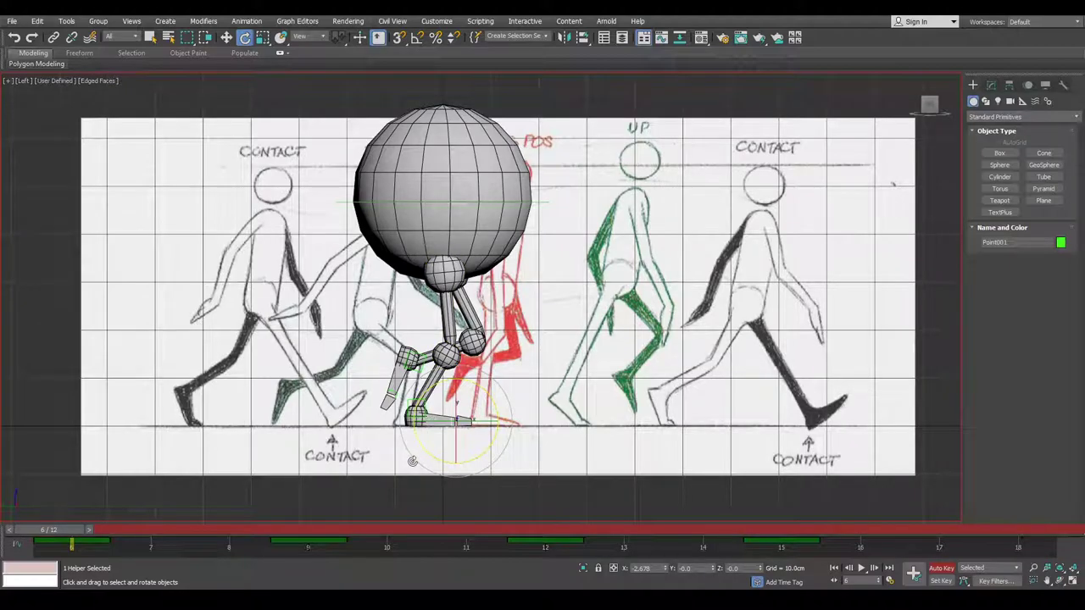
{"action": "left_click_drag", "start_coordinate": [68, 532], "coordinate": [1017, 532]}
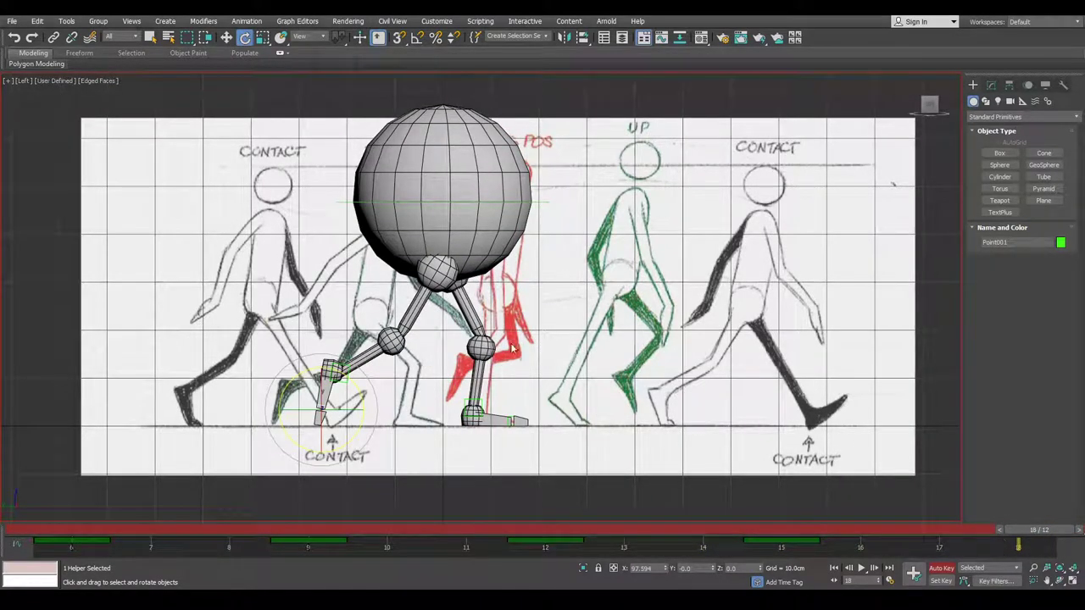
Slide the front foot back along the ground beneath the body at frame 18
{"action": "left_click", "coordinate": [497, 407]}
{"action": "scroll", "coordinate": [494, 406], "scroll_direction": "up", "scroll_amount": 2}
{"action": "key", "text": "w"}
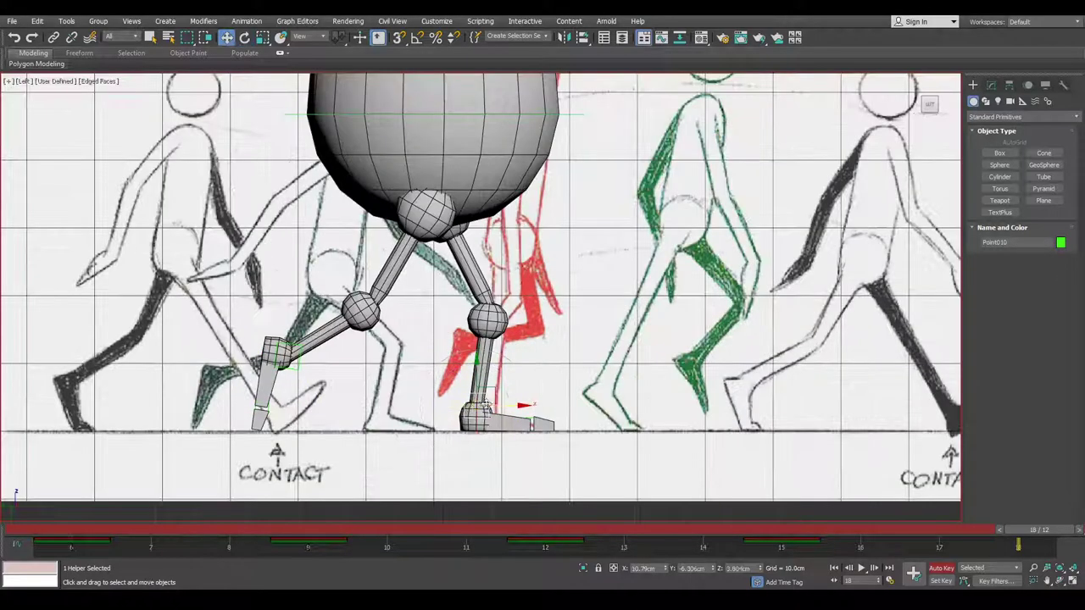
{"action": "middle_click_drag", "start_coordinate": [512, 403], "coordinate": [542, 404]}
{"action": "left_click_drag", "start_coordinate": [542, 404], "coordinate": [478, 405]}
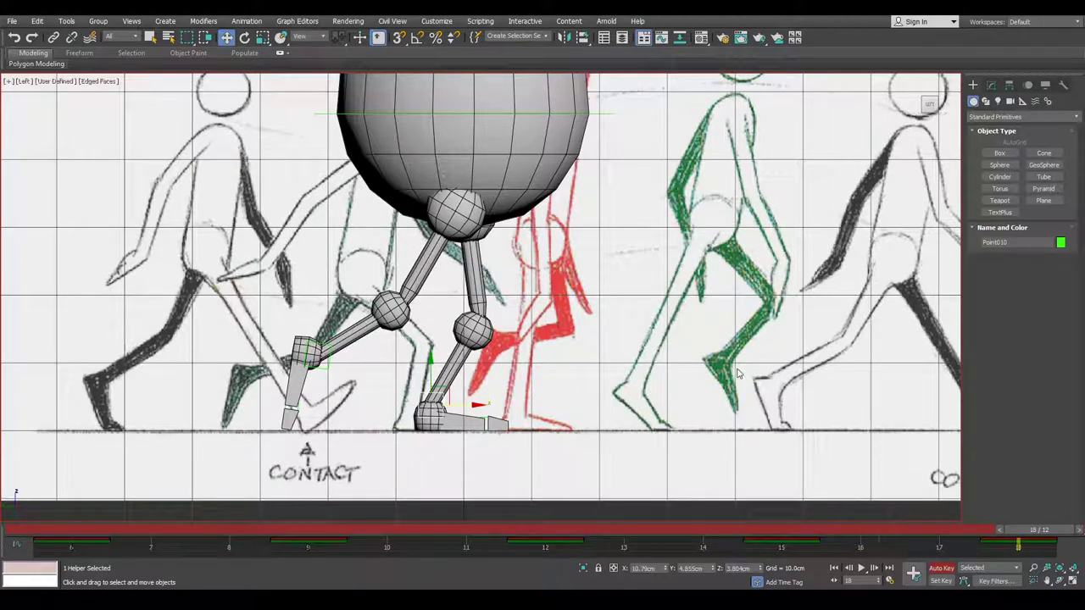
Fine-tune the planted foot's horizontal position at frame 18 against the opposite foot's position at frame 6
{"action": "key", "text": "Home"}
{"action": "key", "text": "End"}
{"action": "scroll", "coordinate": [472, 397], "scroll_direction": "up", "scroll_amount": 2}
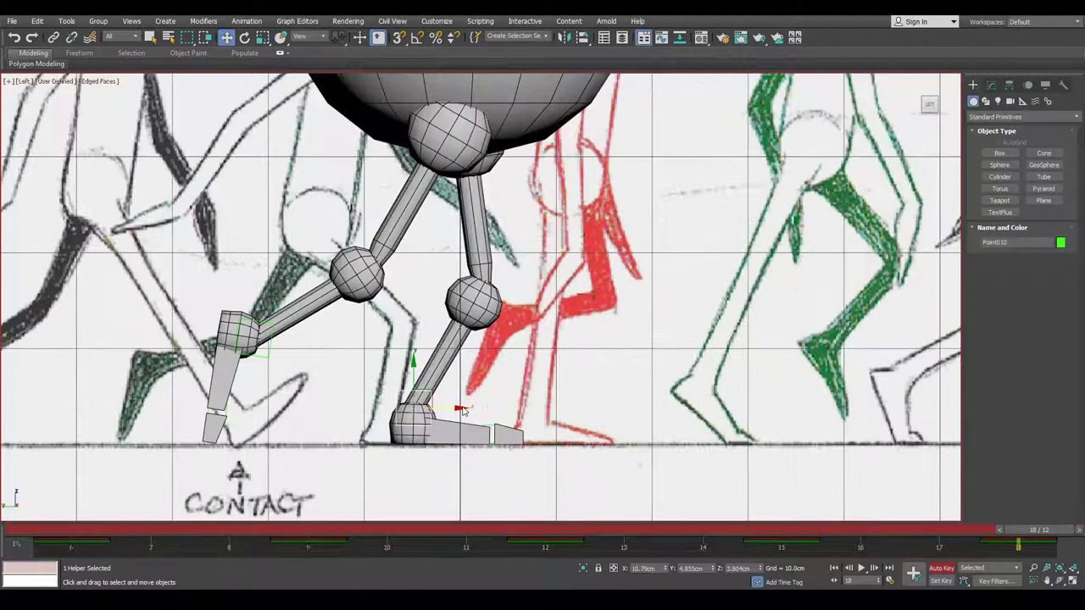
{"action": "left_click_drag", "start_coordinate": [456, 409], "coordinate": [448, 410]}
{"action": "key", "text": "Home"}
{"action": "key", "text": "End"}
{"action": "key", "text": "Home"}
{"action": "key", "text": "End"}
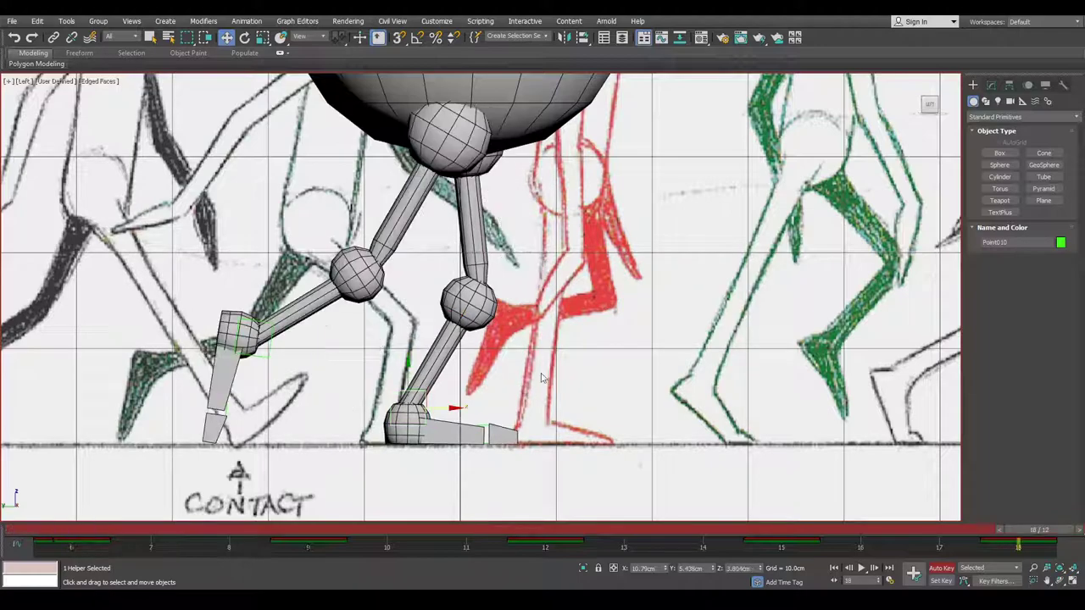
Rotate the planted foot's toe at frame 18 so that it lies flat on the ground line
{"action": "left_click", "coordinate": [500, 434]}
{"action": "scroll", "coordinate": [498, 431], "scroll_direction": "up", "scroll_amount": 2}
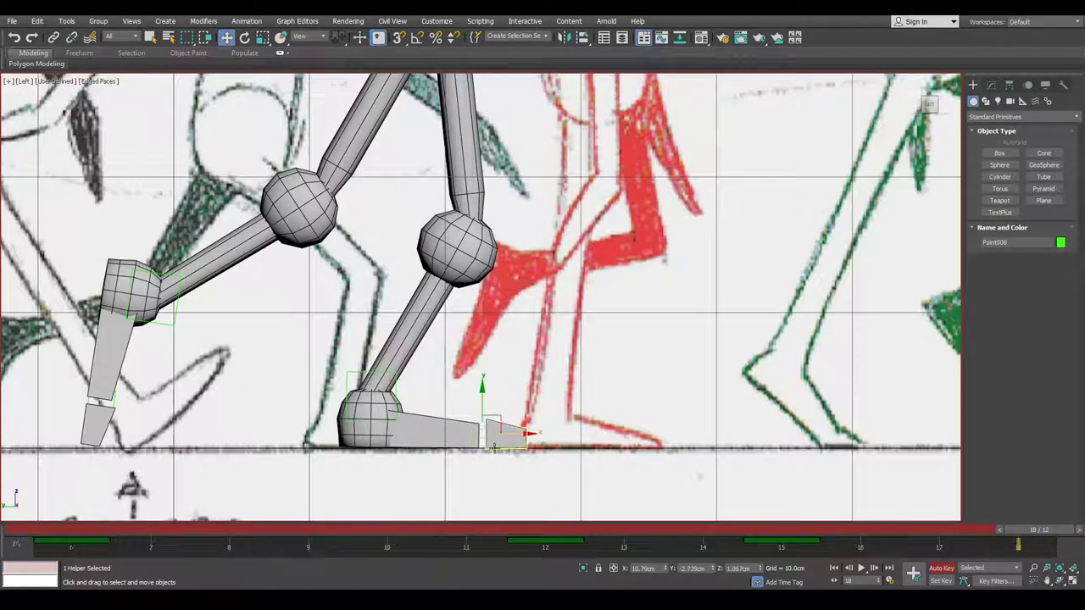
{"action": "scroll", "coordinate": [496, 443], "scroll_direction": "up", "scroll_amount": 2}
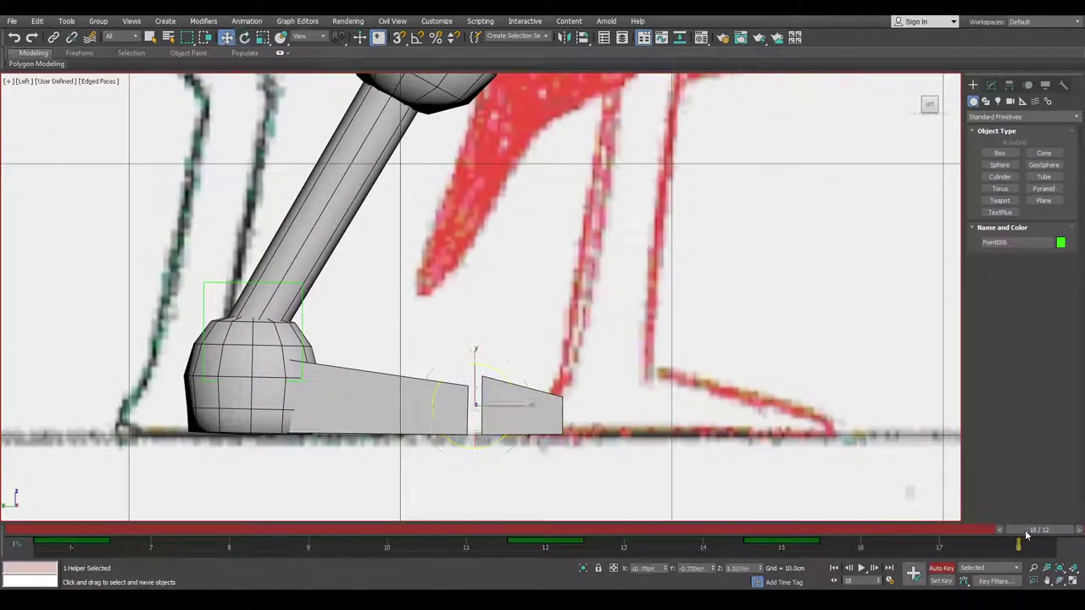
{"action": "scroll", "coordinate": [535, 339], "scroll_direction": "down", "scroll_amount": 5}
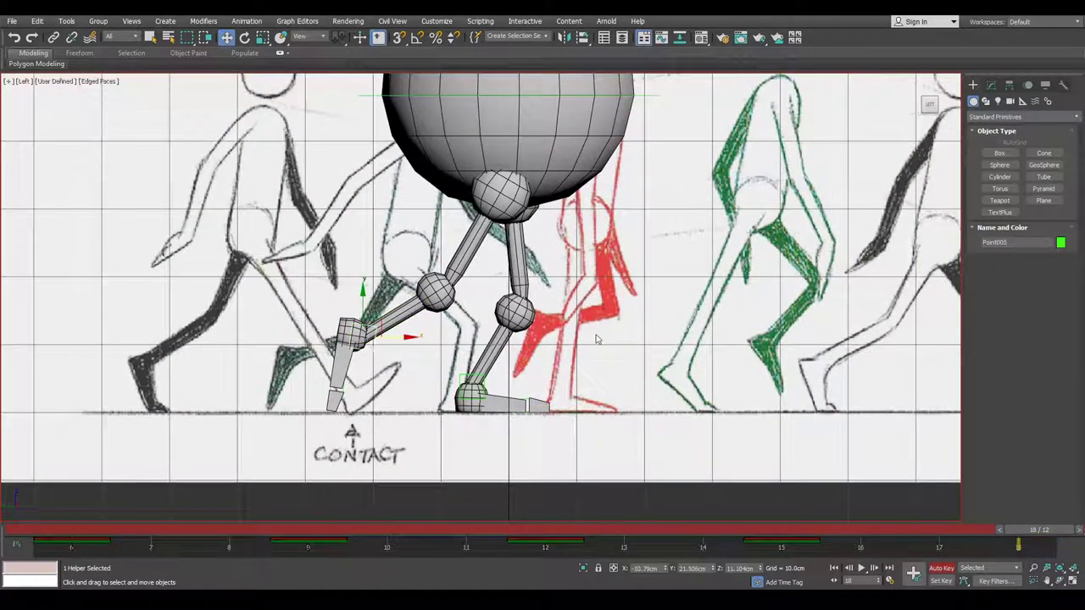
Move the rear ankle forward beside the supporting leg at frame 18, matching the raised ankle at frame 6
{"action": "key", "text": "slash"}
{"action": "key", "text": "slash"}
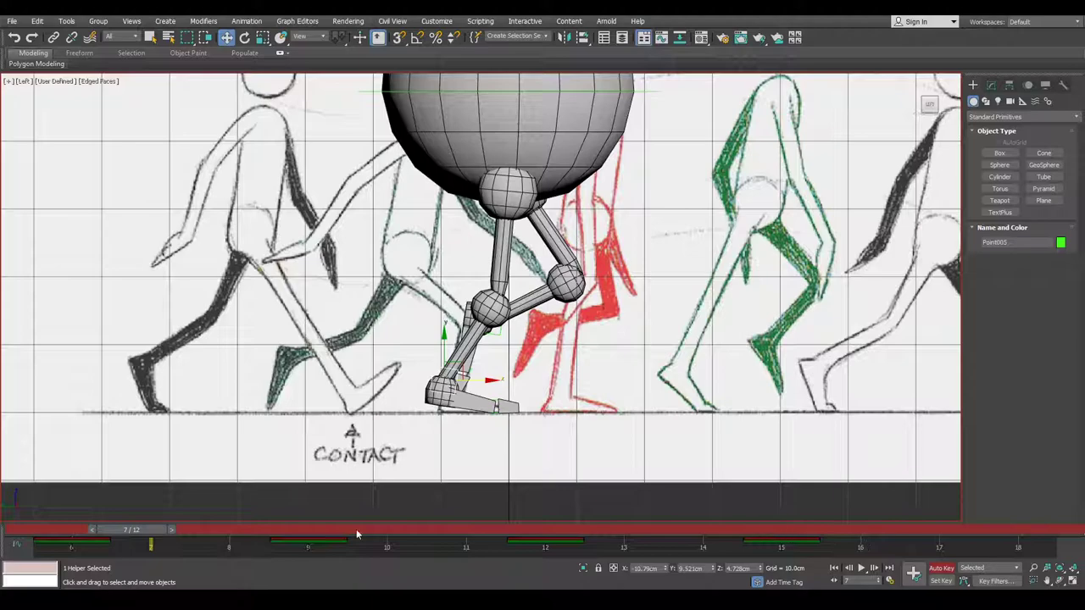
{"action": "left_click_drag", "start_coordinate": [152, 533], "coordinate": [1022, 500]}
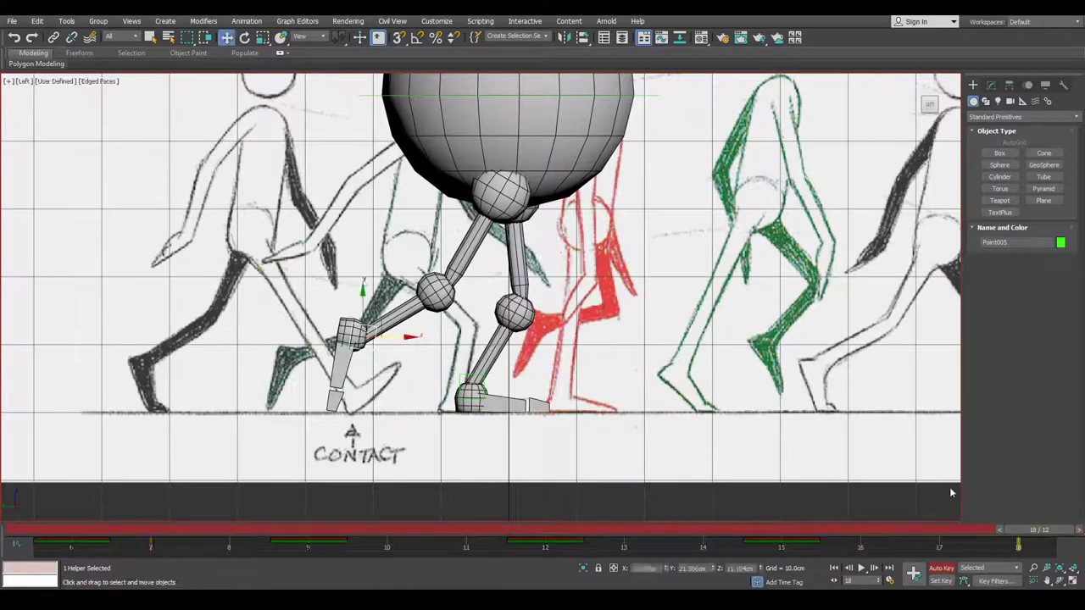
{"action": "key", "text": "Home"}
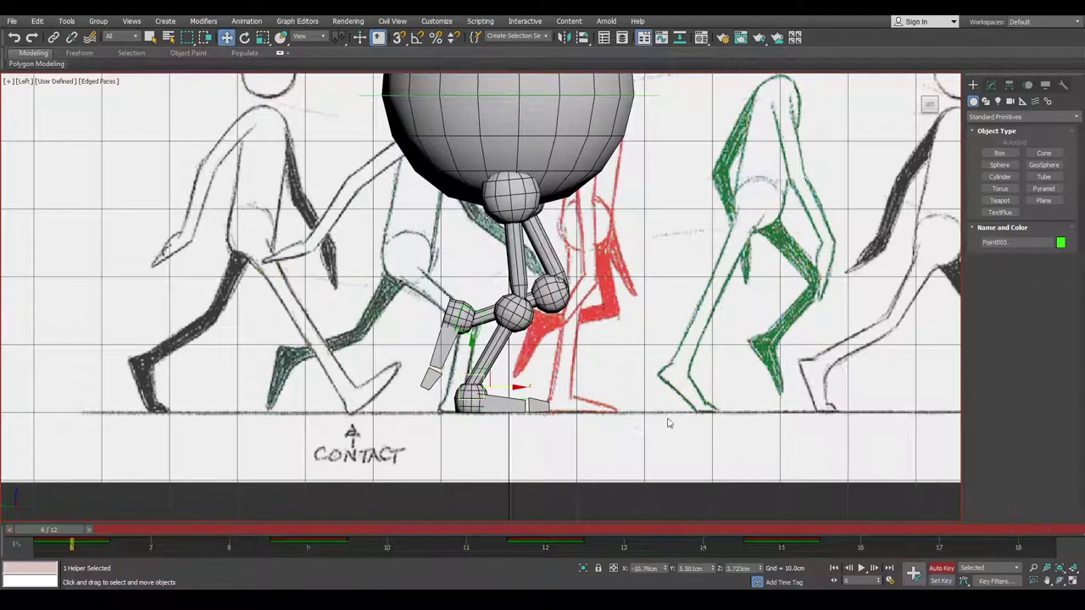
{"action": "key", "text": "End"}
{"action": "left_click", "coordinate": [373, 321]}
{"action": "left_click_drag", "start_coordinate": [373, 321], "coordinate": [488, 309]}
{"action": "key", "text": "Home"}
{"action": "key", "text": "End"}
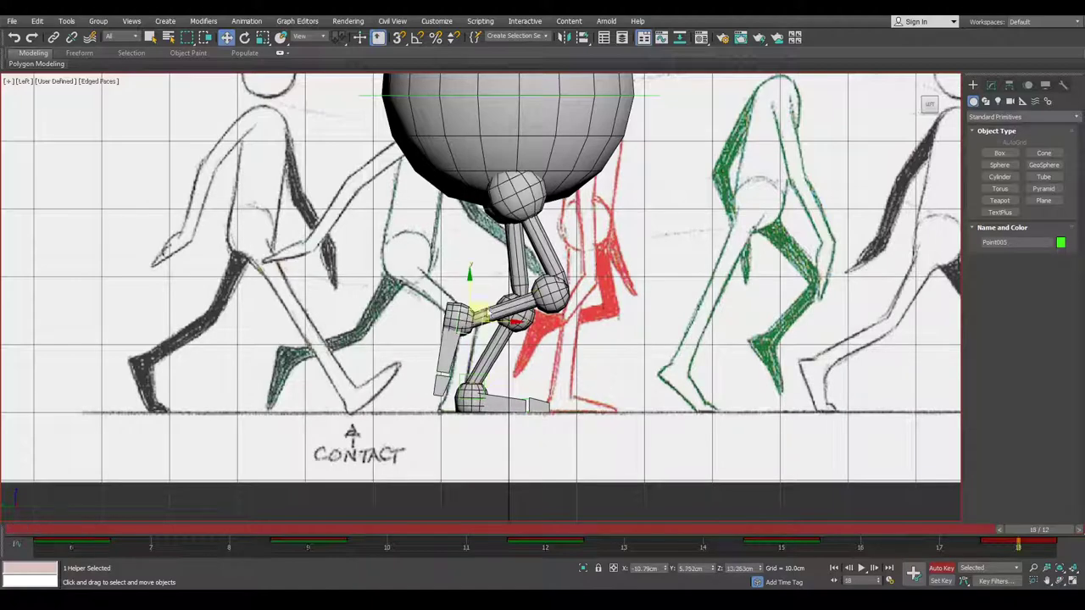
Rotate the raised foot and bend its toe backward at frame 18 to match the passing pose at frame 6
{"action": "key", "text": "e"}
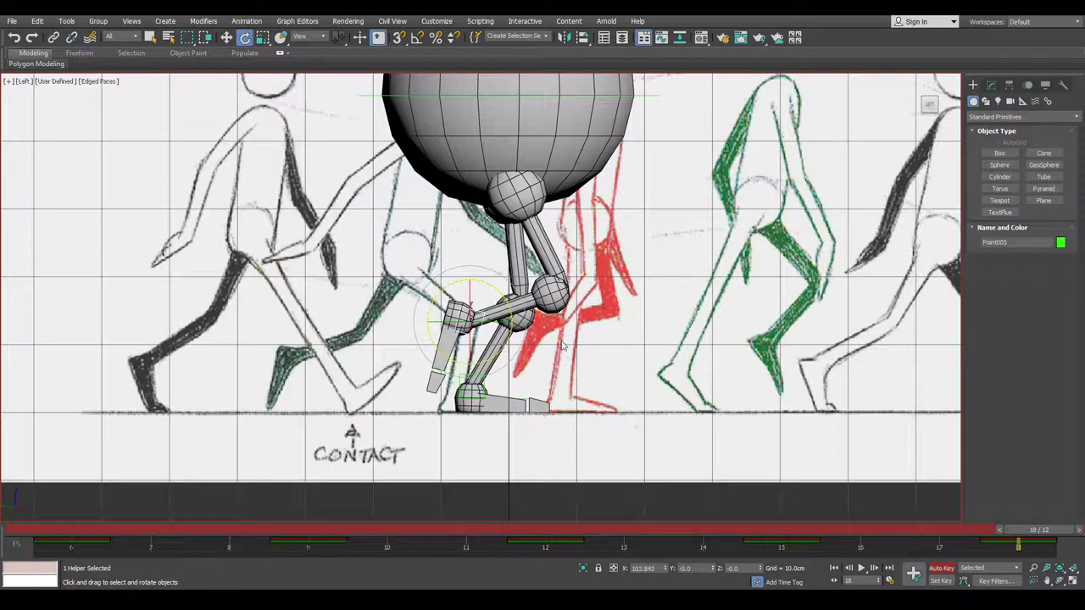
{"action": "key", "text": "Home"}
{"action": "key", "text": "End"}
{"action": "scroll", "coordinate": [440, 373], "scroll_direction": "up", "scroll_amount": 5}
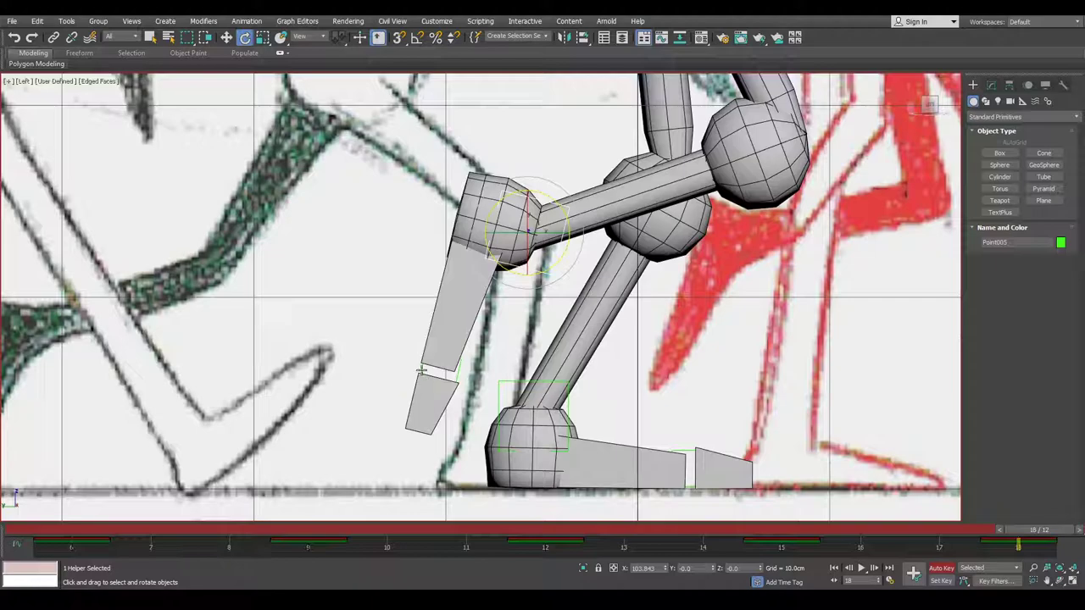
{"action": "mouse_move", "coordinate": [475, 385]}
{"action": "left_mouse_down"}
{"action": "mouse_move", "coordinate": [464, 392]}
{"action": "mouse_move", "coordinate": [486, 371]}
{"action": "mouse_move", "coordinate": [491, 379]}
{"action": "left_mouse_up"}
{"action": "key", "text": "ctrl+z"}
Compare the raised foot's pose at frame 18 with the opposite foot's pose at frame 6
{"action": "key", "text": "w"}
{"action": "key", "text": "Home"}
{"action": "scroll", "coordinate": [551, 307], "scroll_direction": "down", "scroll_amount": 5}
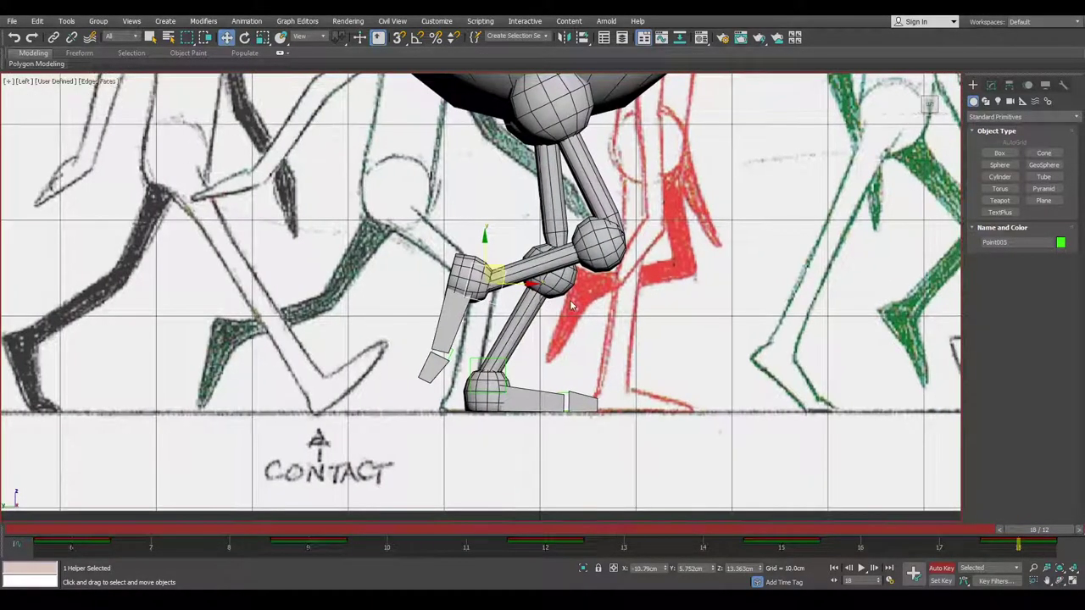
{"action": "key", "text": "End"}
{"action": "key", "text": "Home"}
{"action": "key", "text": "End"}
{"action": "key", "text": "Home"}
{"action": "key", "text": "End"}
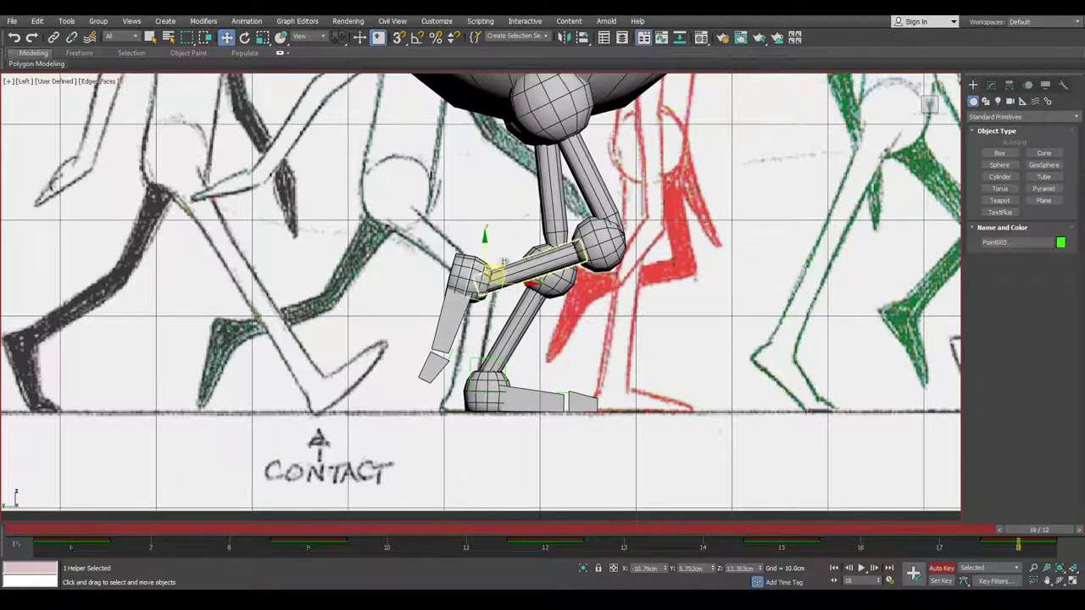
{"action": "scroll", "coordinate": [482, 269], "scroll_direction": "up", "scroll_amount": 5}
{"action": "key", "text": "Home"}
{"action": "key", "text": "End"}
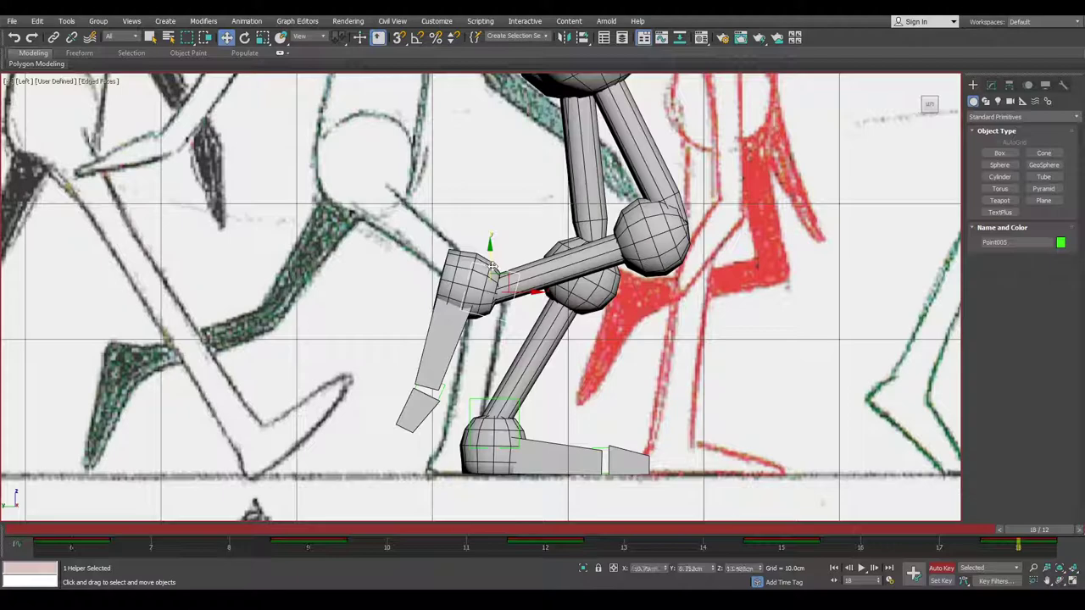
Flip between frames 6 and 18 to check that the overall leg poses and the planted foot line up
{"action": "key", "text": "Home"}
{"action": "key", "text": "End"}
{"action": "key", "text": "Home"}
{"action": "key", "text": "End"}
{"action": "scroll", "coordinate": [495, 270], "scroll_direction": "down", "scroll_amount": 5}
{"action": "key", "text": "Home"}
{"action": "key", "text": "End"}
{"action": "key", "text": "Home"}
{"action": "key", "text": "End"}
{"action": "scroll", "coordinate": [583, 261], "scroll_direction": "up", "scroll_amount": 3}
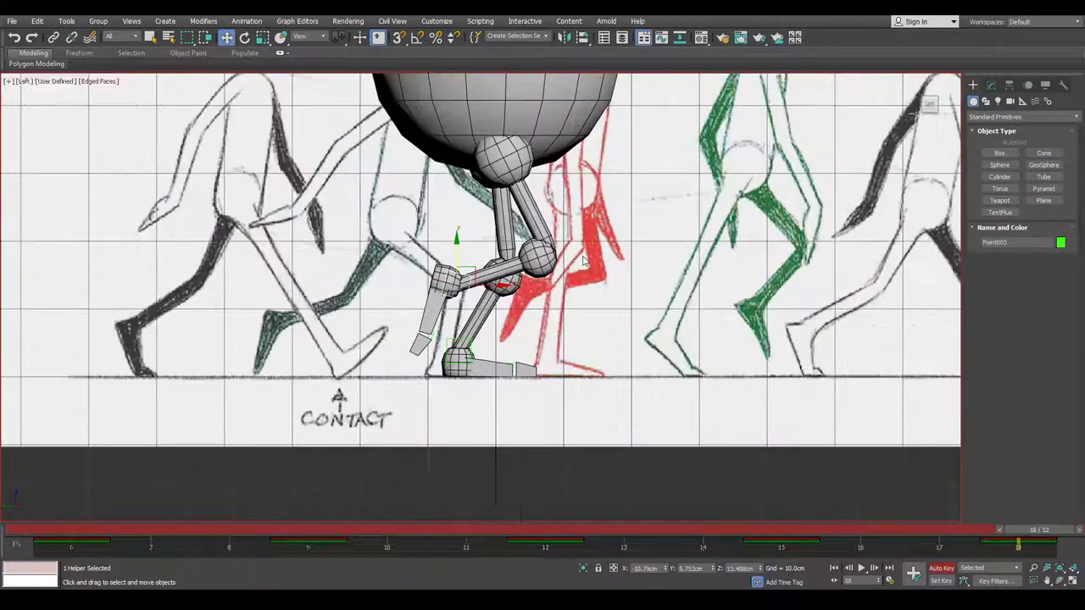
{"action": "key", "text": "Home"}
{"action": "key", "text": "End"}
{"action": "key", "text": "Home"}
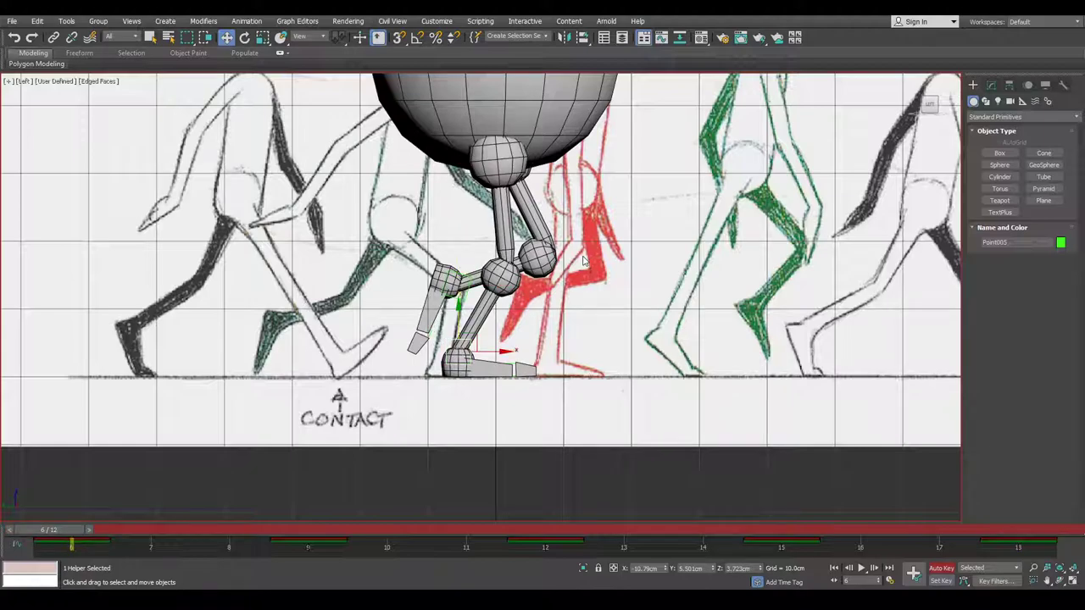
Rotate the planted foot's toe at frame 6 so that it lies flat on the ground line
{"action": "scroll", "coordinate": [542, 402], "scroll_direction": "up", "scroll_amount": 4}
{"action": "left_click", "coordinate": [493, 332]}
{"action": "key", "text": "e"}
{"action": "scroll", "coordinate": [504, 340], "scroll_direction": "up", "scroll_amount": 3}
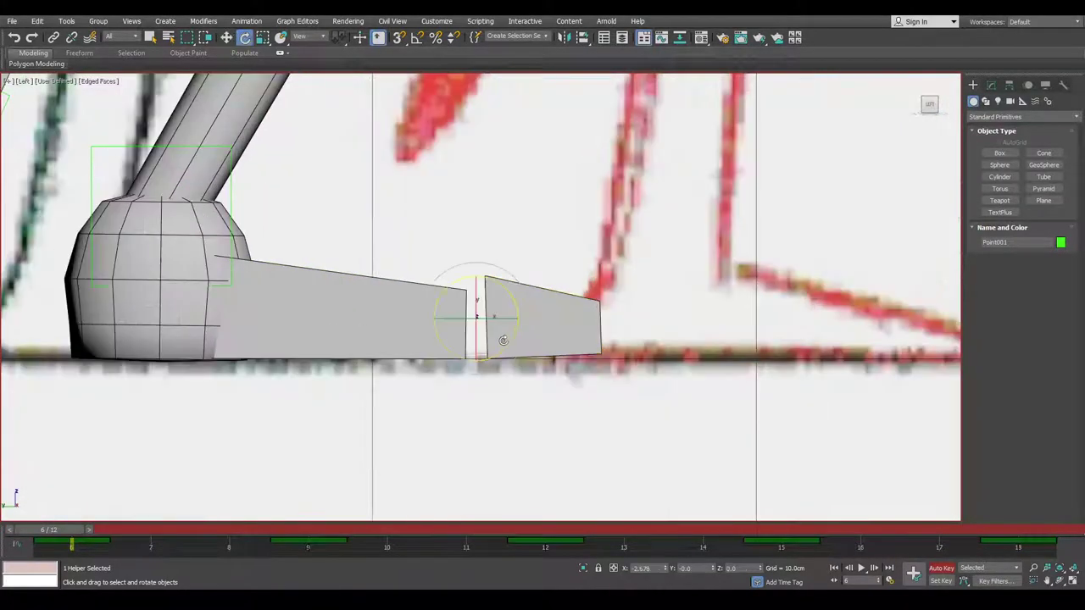
{"action": "left_click_drag", "start_coordinate": [508, 342], "coordinate": [506, 345]}
{"action": "scroll", "coordinate": [547, 424], "scroll_direction": "down", "scroll_amount": 5}
{"action": "key", "text": "w"}
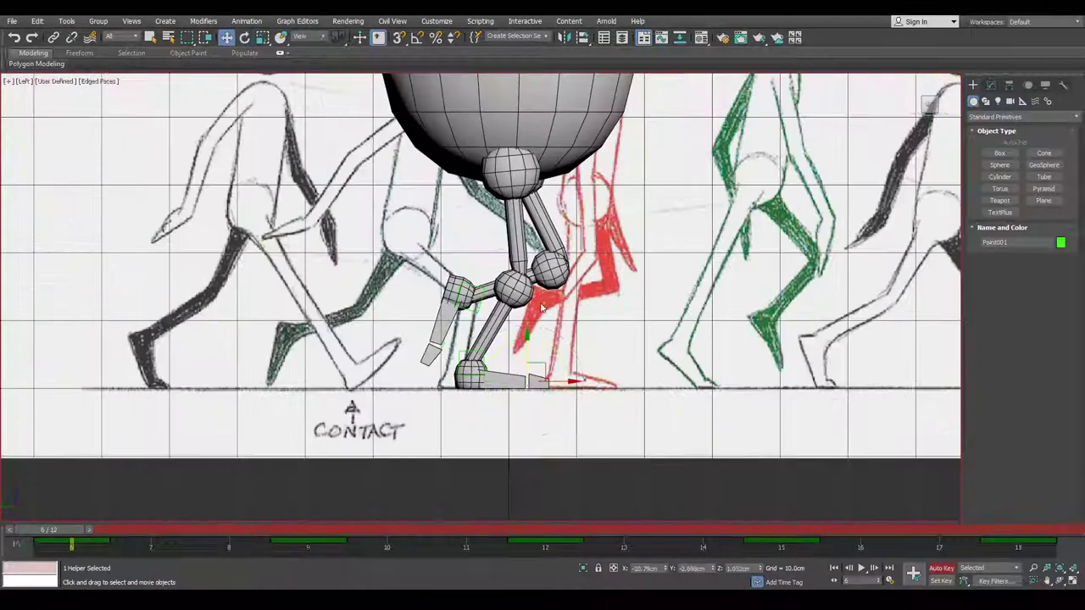
Shift the active time range to frames 9–21 and go to frame 21 after viewing the pose at frame 9
{"action": "middle_click_drag", "start_coordinate": [541, 308], "coordinate": [498, 314]}
{"action": "middle_click_drag", "start_coordinate": [725, 545], "coordinate": [463, 545], "text": "ctrl+alt"}
{"action": "left_click_drag", "start_coordinate": [64, 533], "coordinate": [70, 510]}
{"action": "scroll", "coordinate": [593, 246], "scroll_direction": "down", "scroll_amount": 4}
{"action": "middle_click_drag", "start_coordinate": [606, 238], "coordinate": [591, 268]}
{"action": "scroll", "coordinate": [594, 268], "scroll_direction": "up", "scroll_amount": 3}
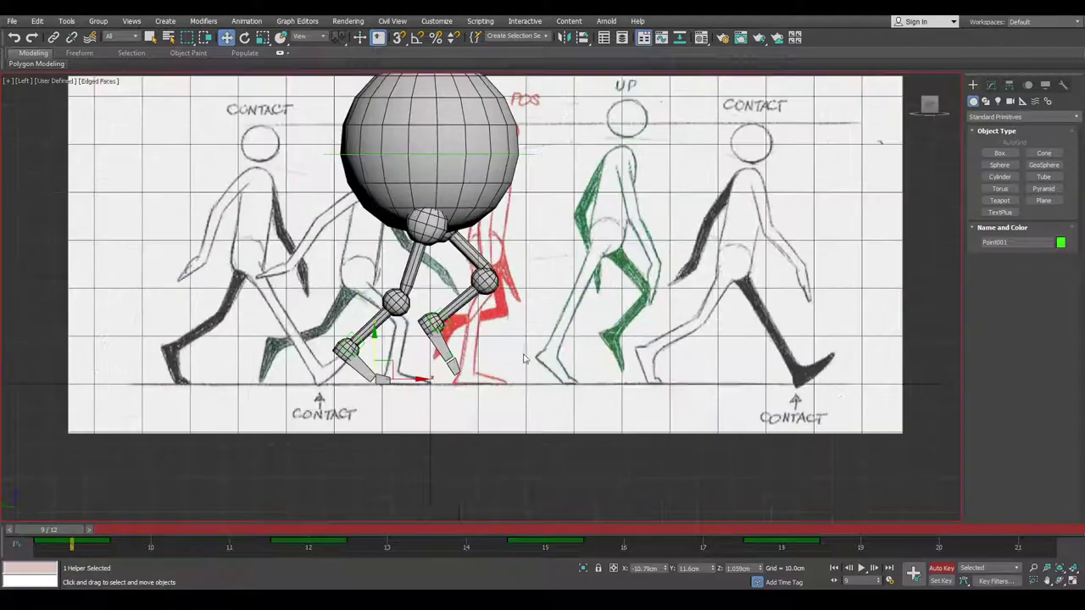
{"action": "left_click_drag", "start_coordinate": [60, 530], "coordinate": [1029, 531]}
{"action": "scroll", "coordinate": [421, 327], "scroll_direction": "up", "scroll_amount": 3}
{"action": "middle_click_drag", "start_coordinate": [423, 328], "coordinate": [421, 333]}
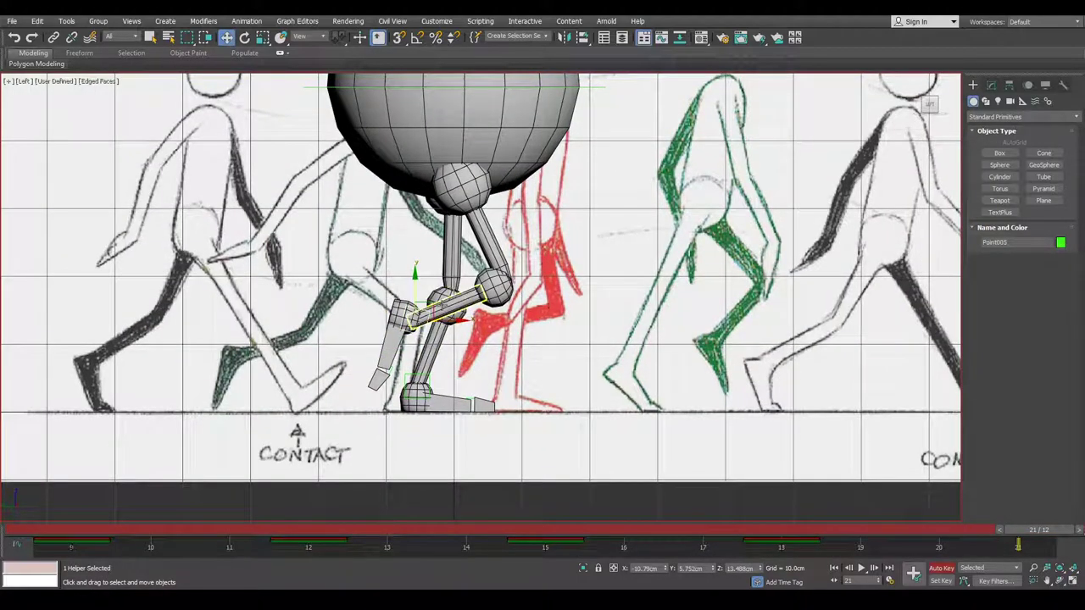
Move the raised ankle forward at frame 21 and rotate its foot so that the toe points down and forward
{"action": "left_click_drag", "start_coordinate": [429, 305], "coordinate": [488, 305]}
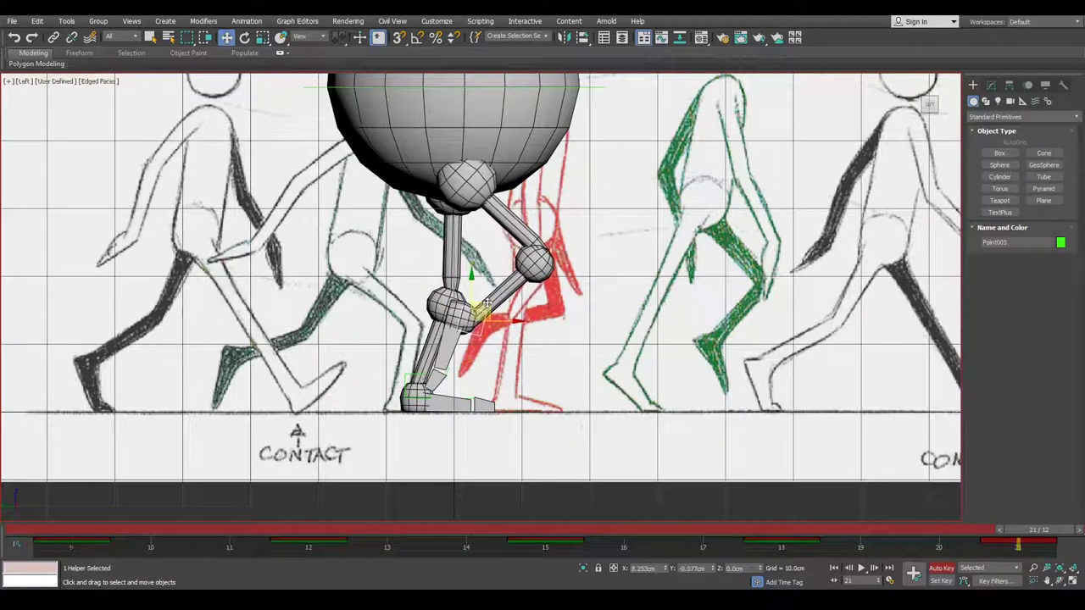
{"action": "key", "text": "e"}
{"action": "left_click_drag", "start_coordinate": [508, 340], "coordinate": [550, 302]}
{"action": "key", "text": "w"}
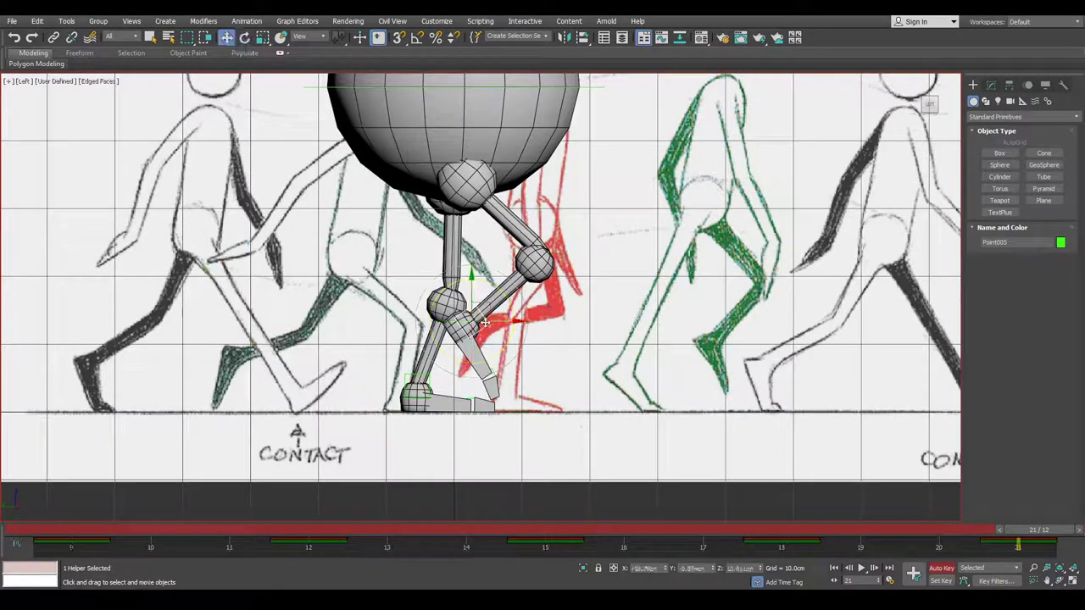
Move the planted ankle backward at frame 21 and rotate its foot heel-up with the toe bent level
{"action": "left_click", "coordinate": [409, 392]}
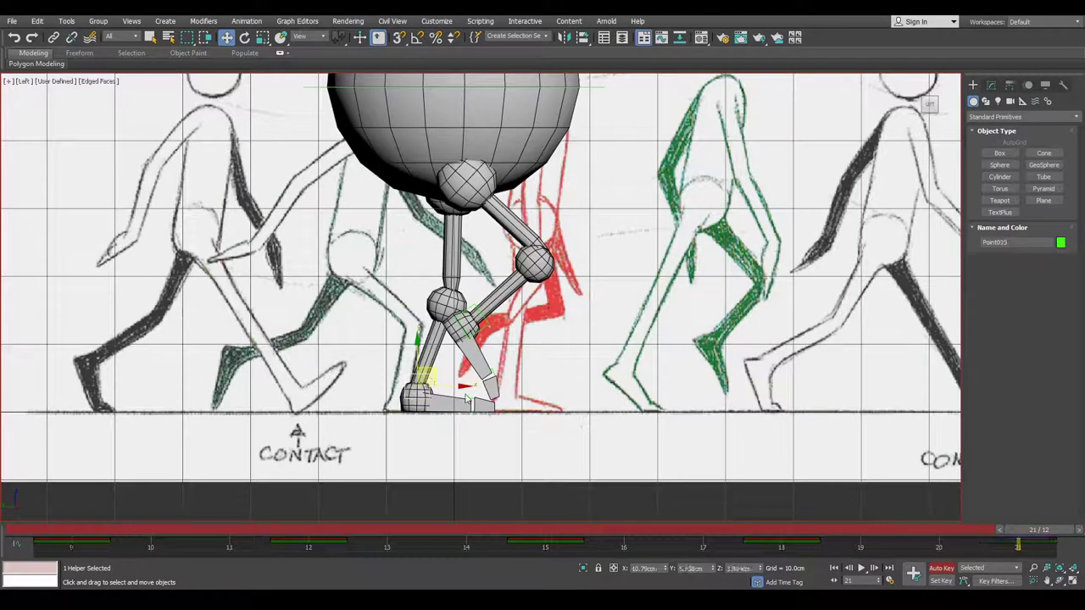
{"action": "left_click_drag", "start_coordinate": [448, 386], "coordinate": [424, 422]}
{"action": "key", "text": "e"}
{"action": "scroll", "coordinate": [391, 449], "scroll_direction": "up", "scroll_amount": 4}
{"action": "left_click", "coordinate": [395, 406]}
Raise the rear ankle at frame 21 until its toe rests on the ground line, using frame 9 as reference
{"action": "key", "text": "w"}
{"action": "left_click", "coordinate": [359, 276]}
{"action": "left_click", "coordinate": [359, 276]}
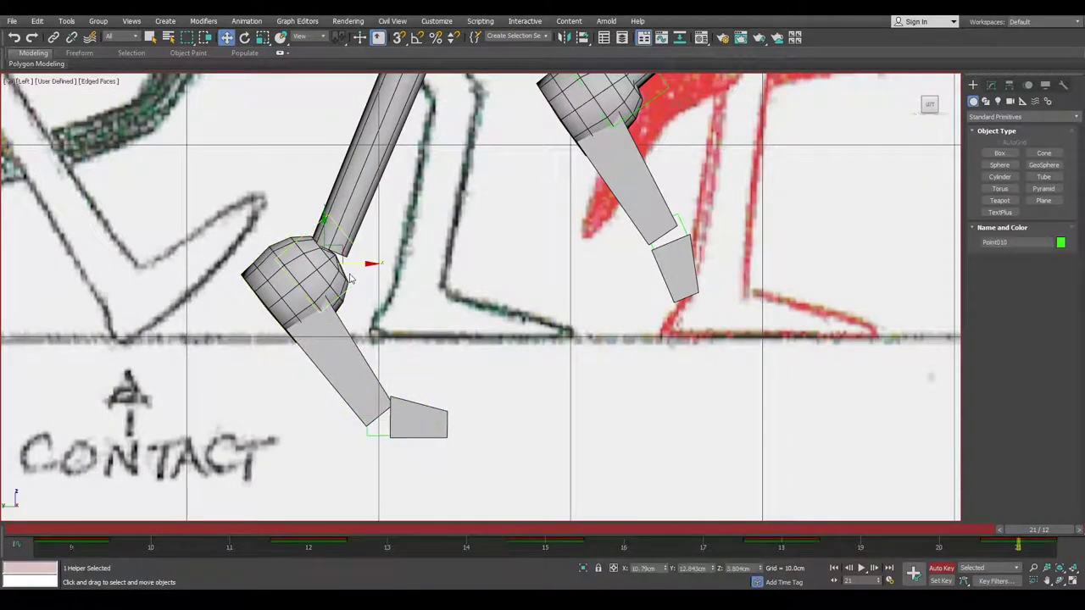
{"action": "scroll", "coordinate": [356, 271], "scroll_direction": "down", "scroll_amount": 3}
{"action": "left_click_drag", "start_coordinate": [333, 272], "coordinate": [338, 221]}
{"action": "middle_click_drag", "start_coordinate": [406, 288], "coordinate": [424, 348]}
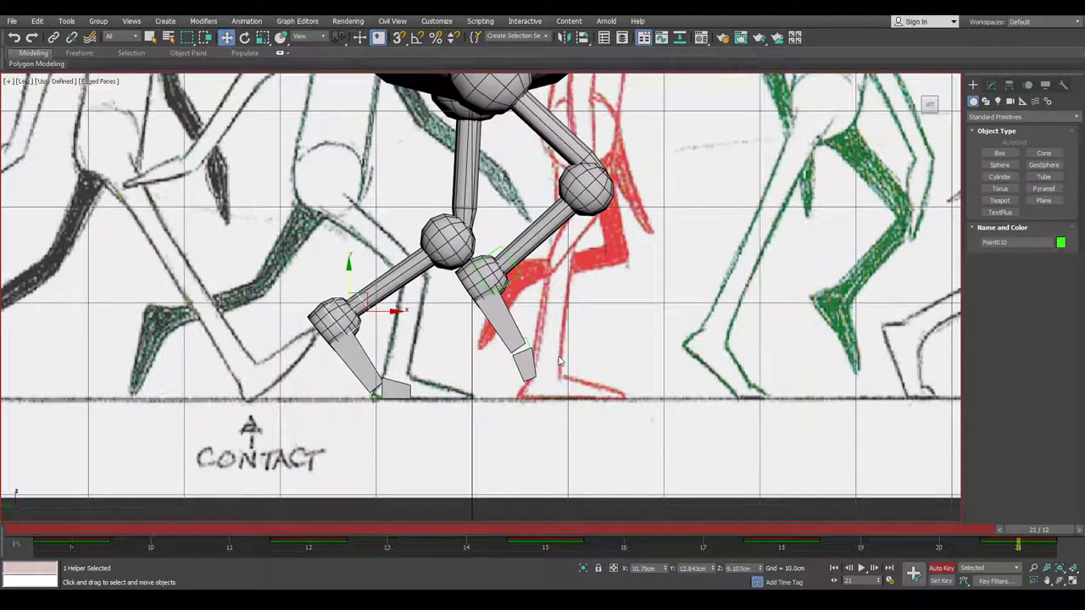
{"action": "scroll", "coordinate": [559, 362], "scroll_direction": "down", "scroll_amount": 2}
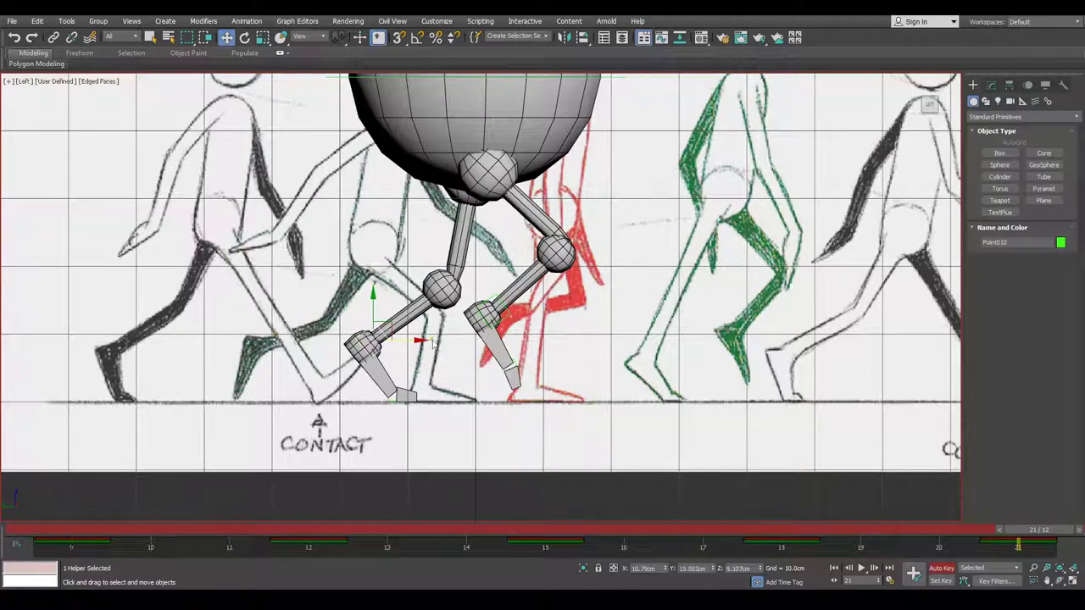
{"action": "scroll", "coordinate": [432, 346], "scroll_direction": "up", "scroll_amount": 2}
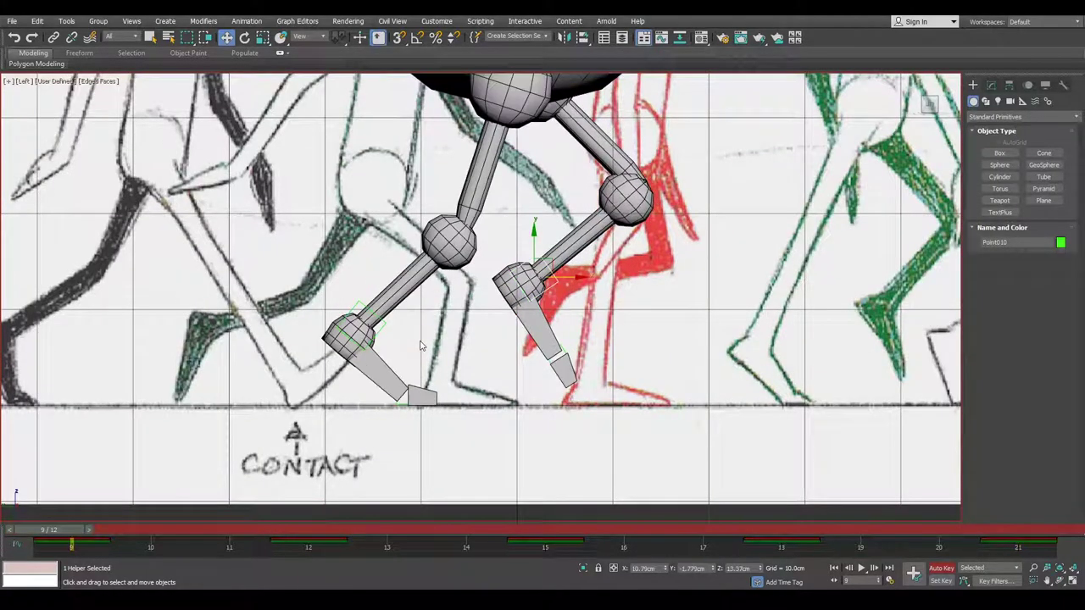
Refine the rear foot's tilt at frame 21 and level its toe on the ground line to match frame 9
{"action": "key", "text": "e"}
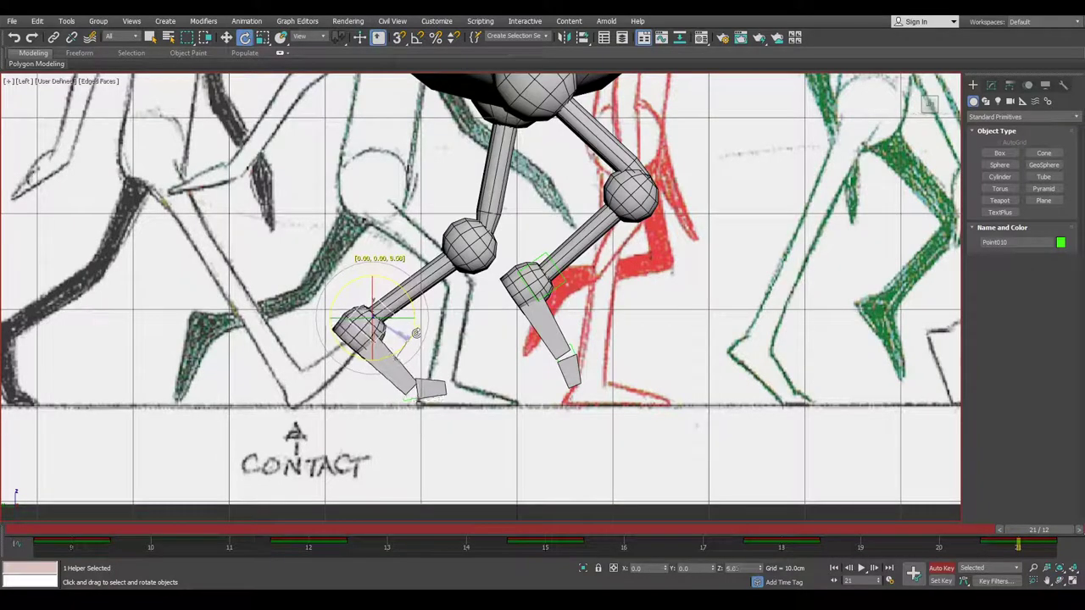
{"action": "scroll", "coordinate": [415, 398], "scroll_direction": "up", "scroll_amount": 2}
{"action": "left_click", "coordinate": [422, 398]}
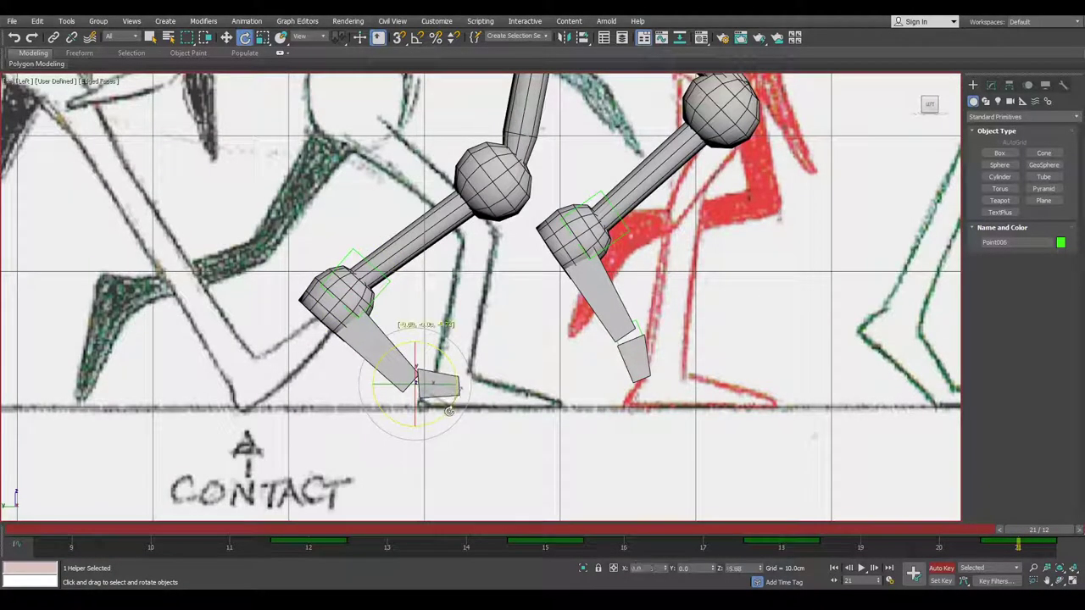
{"action": "key", "text": "w"}
{"action": "left_click", "coordinate": [370, 297]}
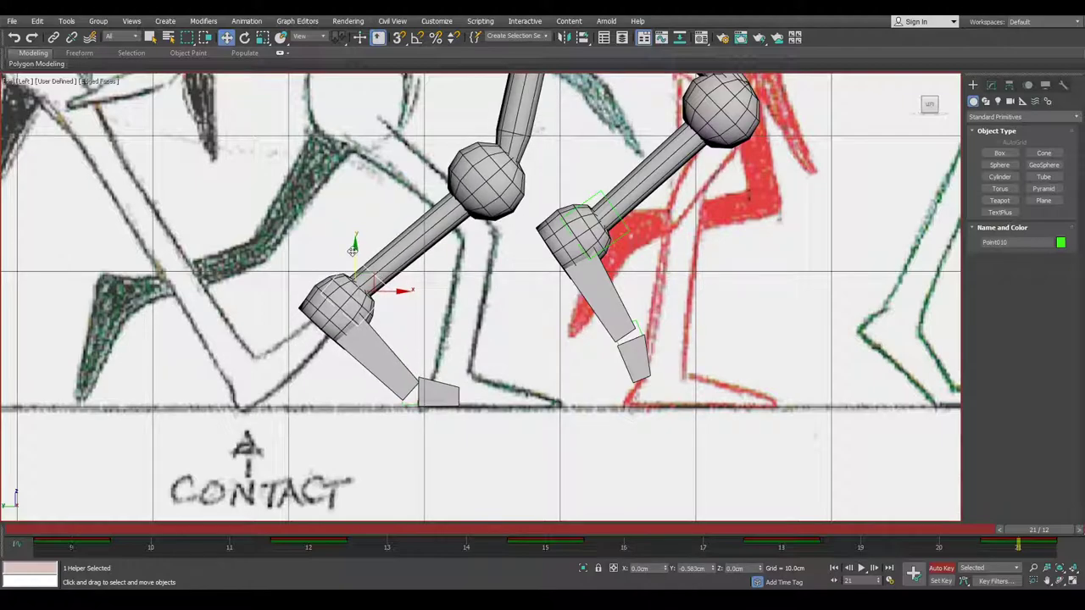
{"action": "scroll", "coordinate": [352, 250], "scroll_direction": "down", "scroll_amount": 4}
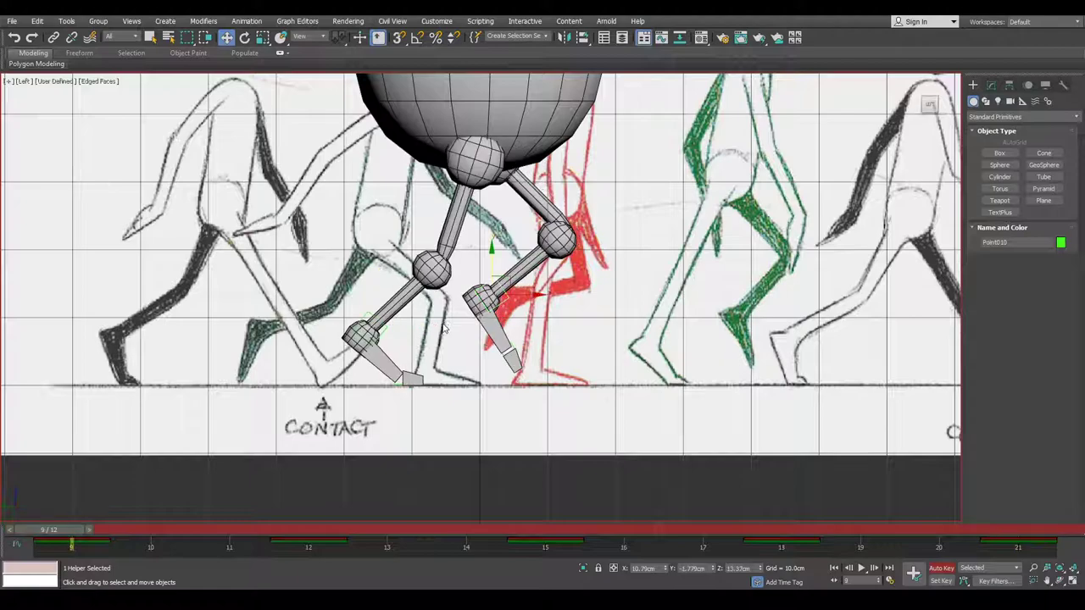
Nudge the rear ankle slightly backward at frame 21 to match the opposite ankle at frame 9
{"action": "left_click_drag", "start_coordinate": [430, 328], "coordinate": [422, 328]}
{"action": "key", "text": "period"}
{"action": "key", "text": "comma"}
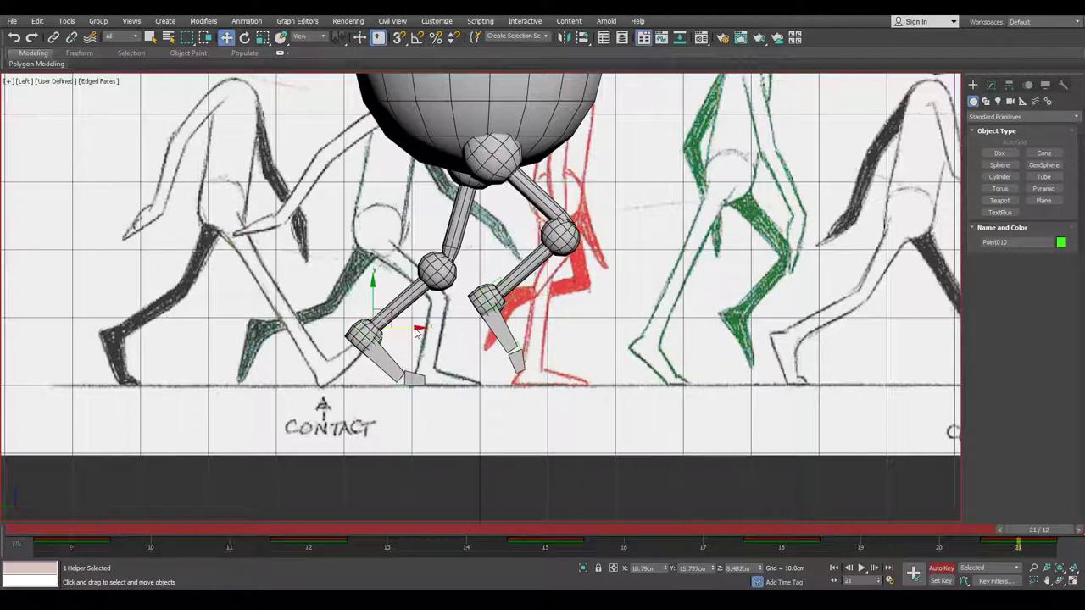
{"action": "key", "text": "period"}
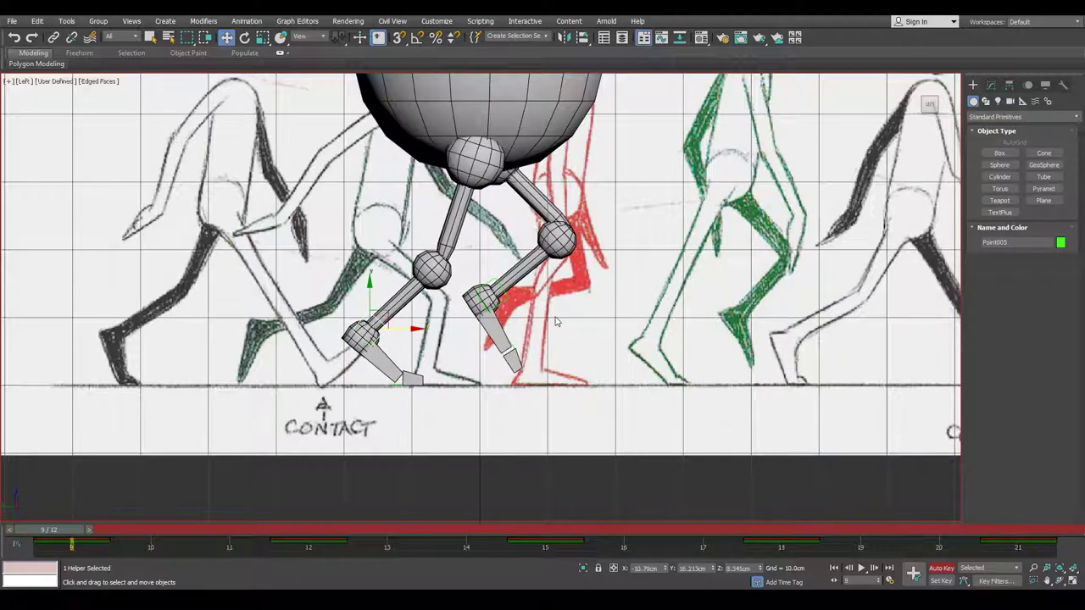
Nudge the raised ankle slightly backward at frame 21 to align it with the raised ankle at frame 9
{"action": "key", "text": "period"}
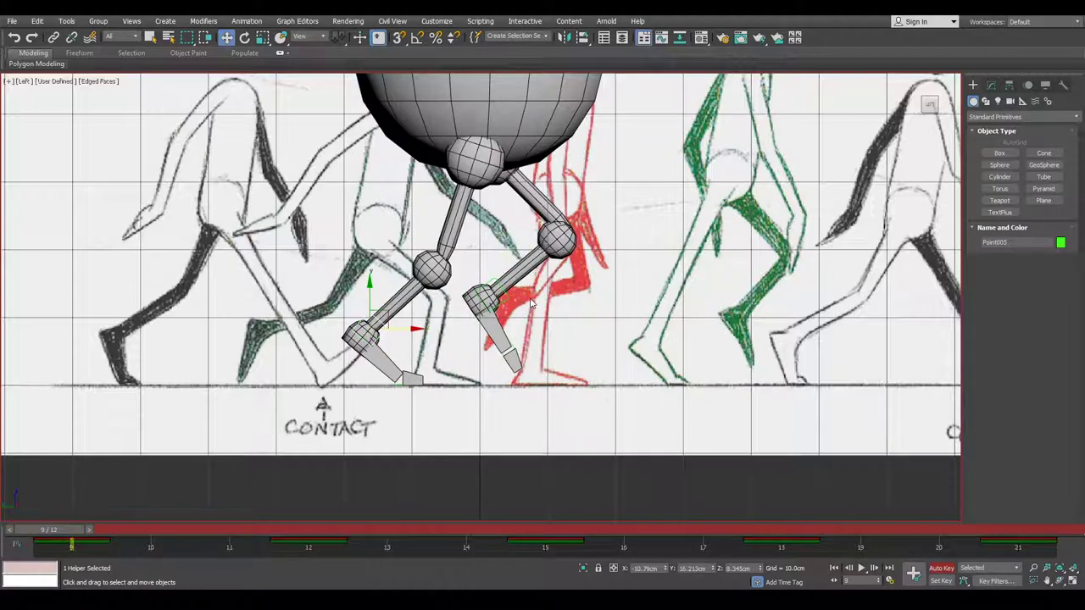
{"action": "key", "text": "comma"}
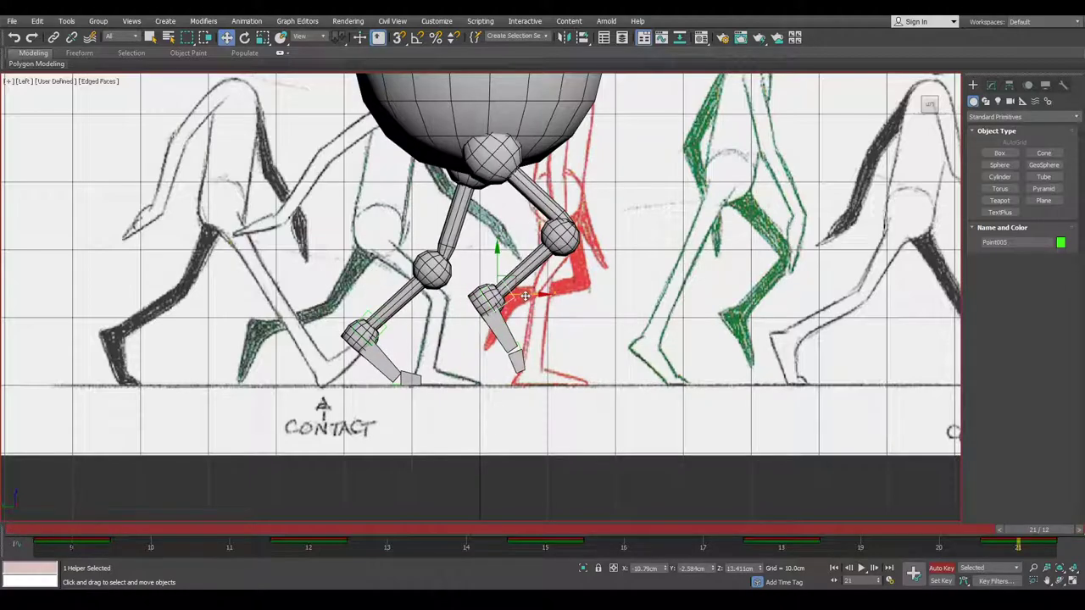
{"action": "left_click_drag", "start_coordinate": [526, 296], "coordinate": [520, 296]}
{"action": "key", "text": "period"}
{"action": "key", "text": "comma"}
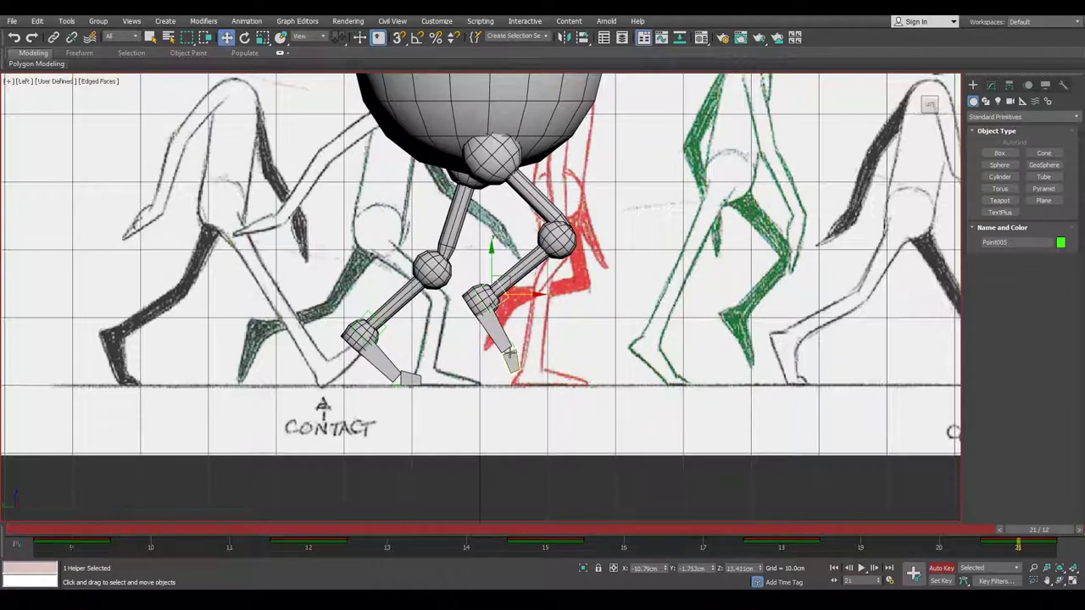
Rotate the raised foot's toe slightly at frame 21 to match the toe angle at frame 9
{"action": "scroll", "coordinate": [510, 353], "scroll_direction": "up", "scroll_amount": 2}
{"action": "left_click", "coordinate": [517, 344]}
{"action": "key", "text": "e"}
{"action": "left_click_drag", "start_coordinate": [536, 359], "coordinate": [532, 369]}
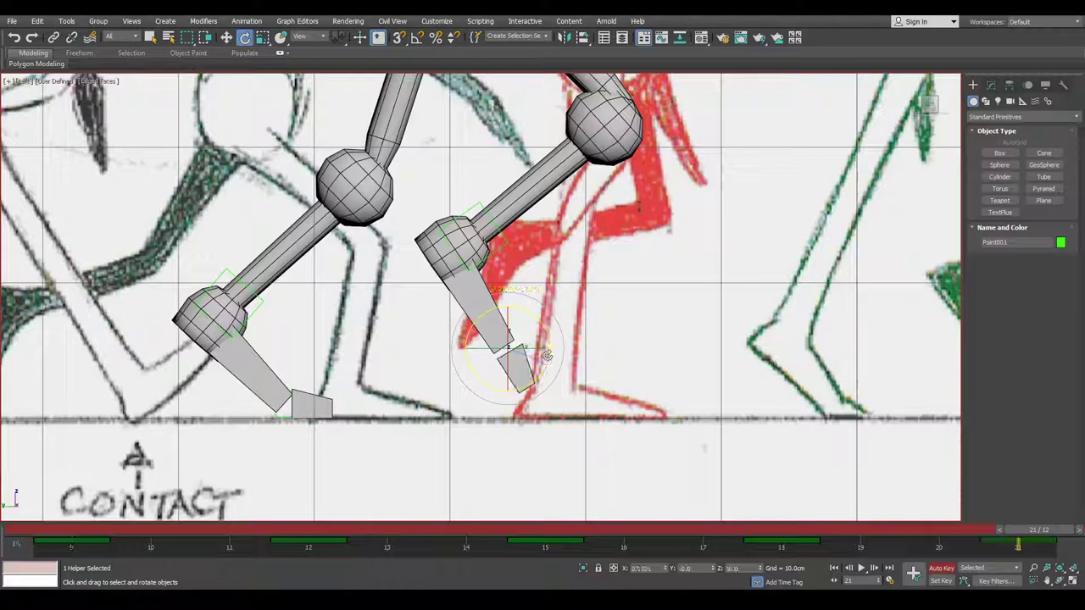
{"action": "key", "text": "w"}
{"action": "scroll", "coordinate": [504, 339], "scroll_direction": "down", "scroll_amount": 4}
Compare the full leg poses at frames 9 and 21 by flipping between the two frames
{"action": "key", "text": "period"}
{"action": "key", "text": "comma"}
{"action": "key", "text": "period"}
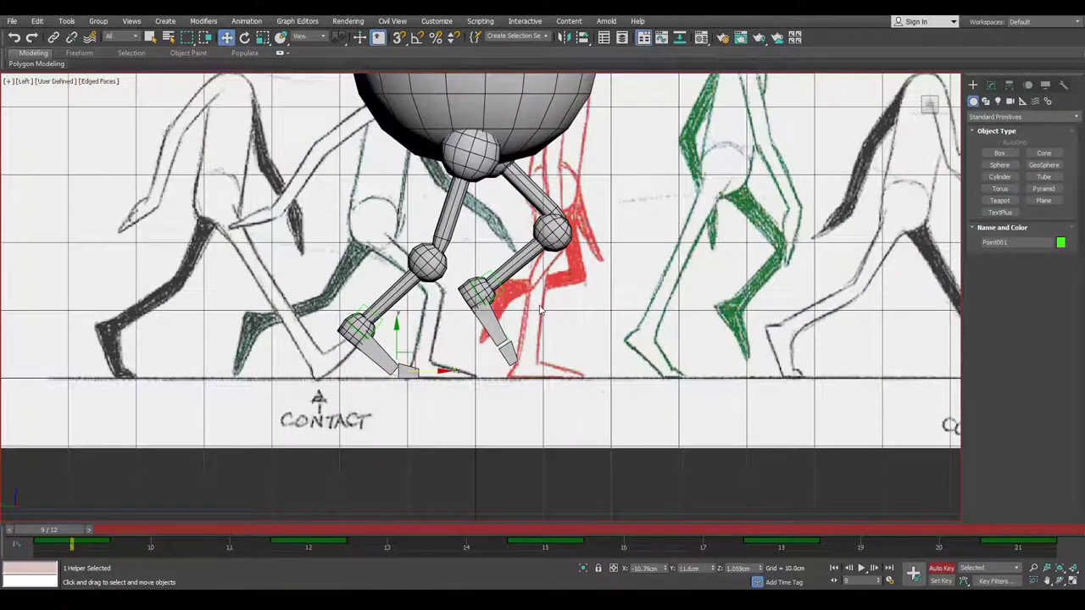
{"action": "key", "text": "comma"}
{"action": "key", "text": "period"}
{"action": "key", "text": "comma"}
{"action": "key", "text": "Home"}
{"action": "key", "text": "End"}
{"action": "key", "text": "Home"}
Switch to the perspective view and set the active time range to frames 0–24
{"action": "key", "text": "p"}
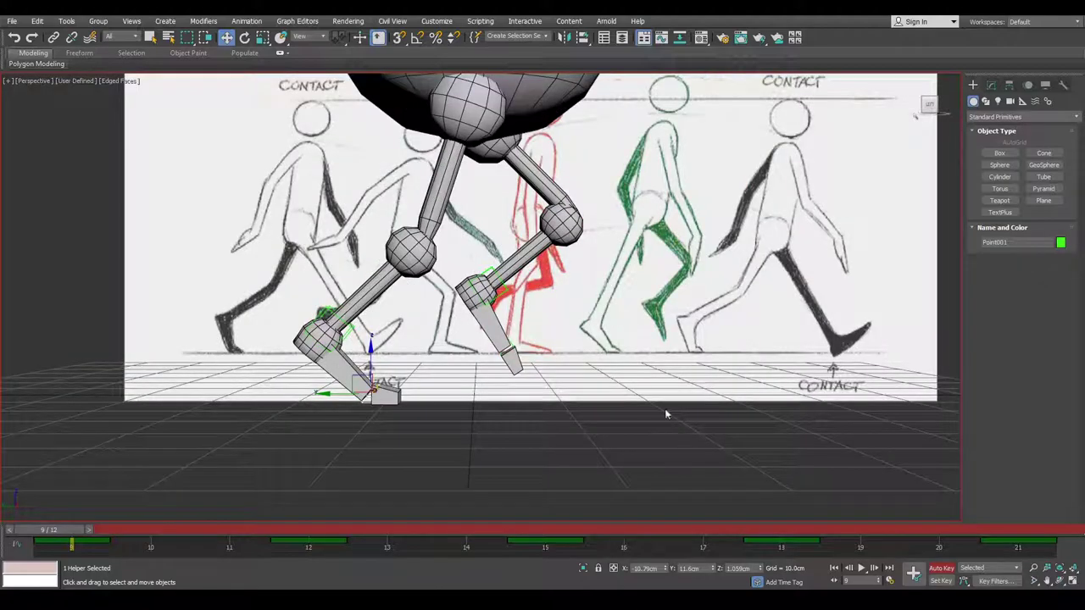
{"action": "right_click_drag", "start_coordinate": [914, 543], "coordinate": [635, 543], "text": "ctrl+alt"}
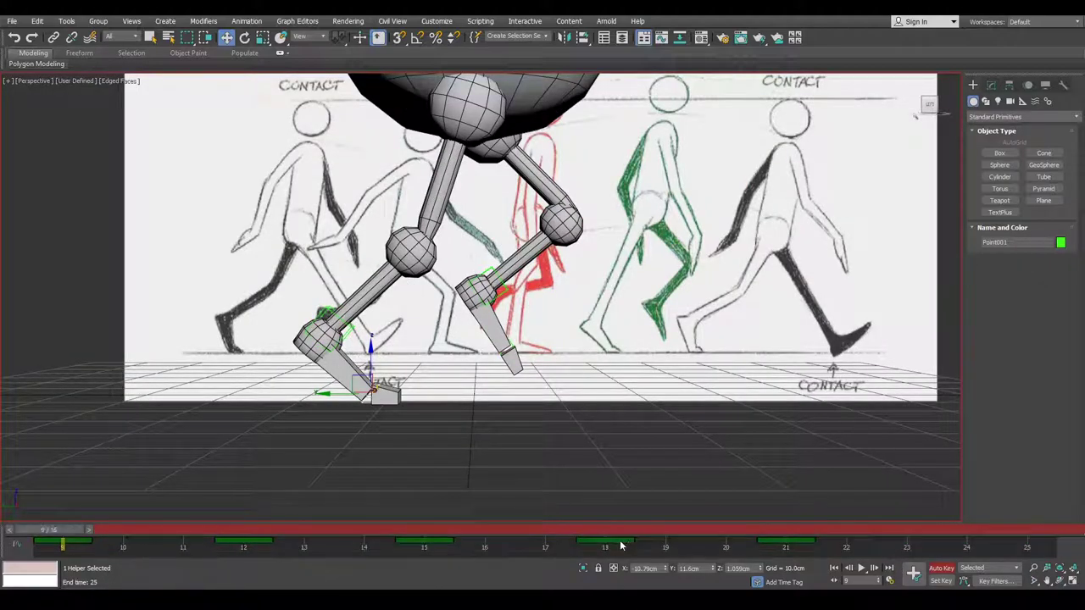
{"action": "left_click_drag", "start_coordinate": [621, 545], "coordinate": [527, 544], "text": "ctrl+alt"}
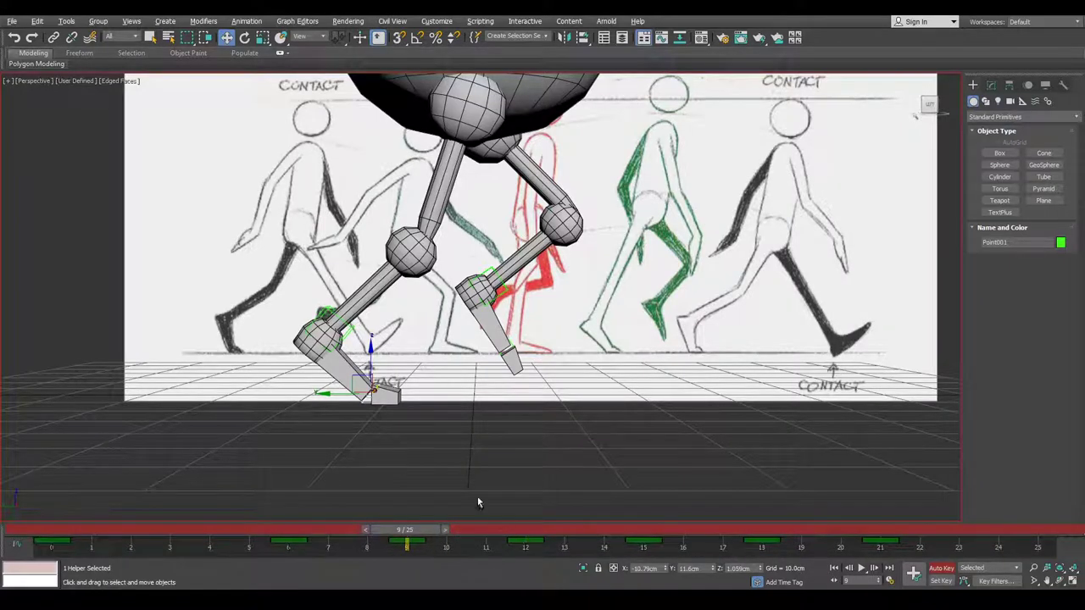
{"action": "left_click", "coordinate": [545, 500]}
{"action": "right_click_drag", "start_coordinate": [805, 551], "coordinate": [835, 544], "text": "ctrl+alt"}
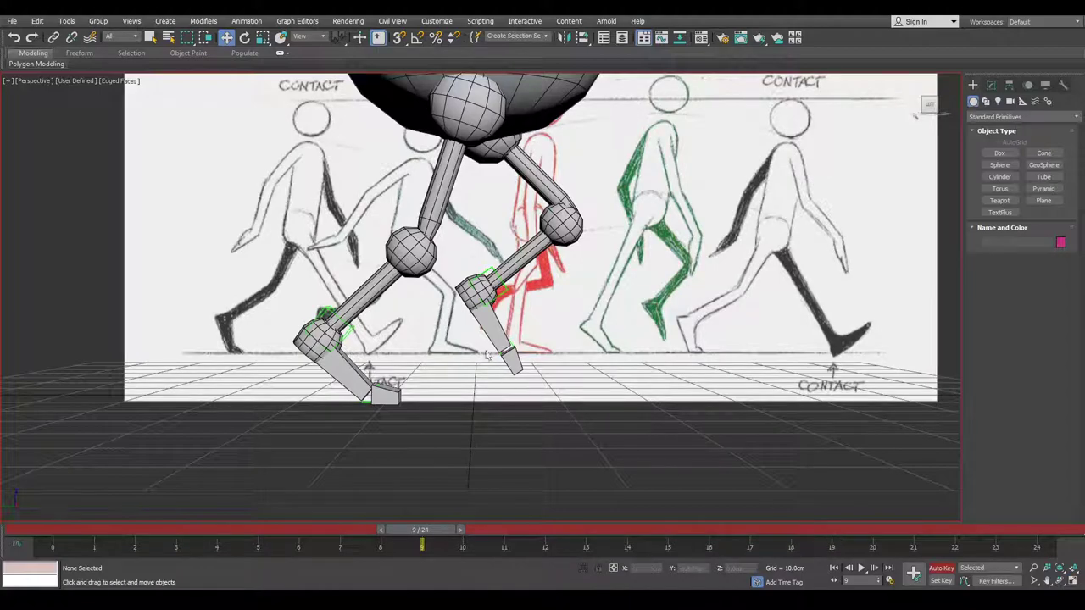
Select the entire character rig and copy its frame 0 keys to frame 24 to close the walk cycle
{"action": "left_click", "coordinate": [485, 288]}
{"action": "scroll", "coordinate": [606, 310], "scroll_direction": "down", "scroll_amount": 4}
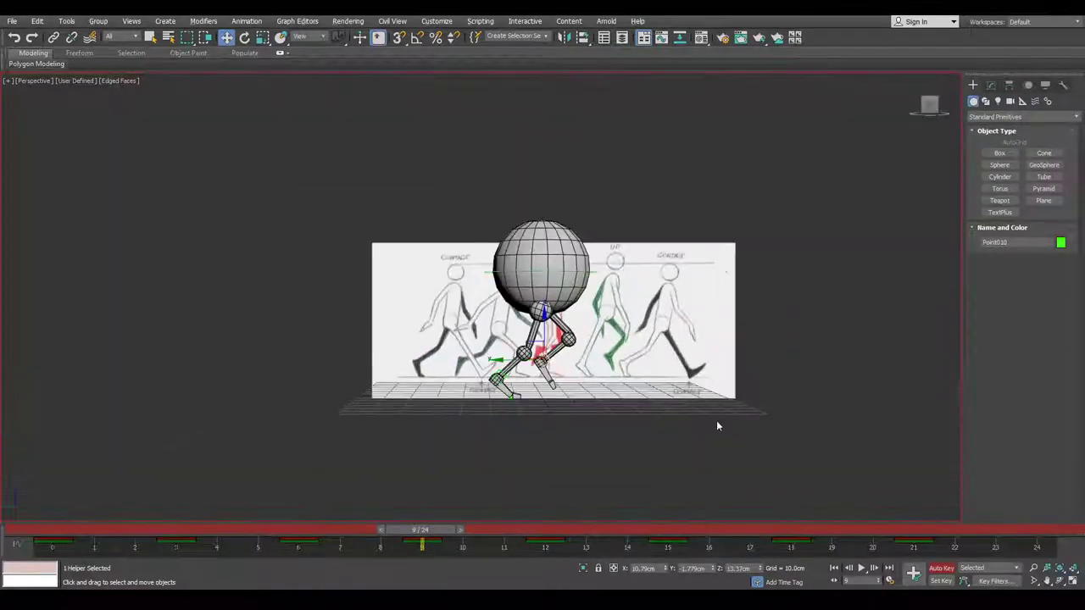
{"action": "middle_click_drag", "start_coordinate": [717, 424], "coordinate": [619, 363], "text": "alt"}
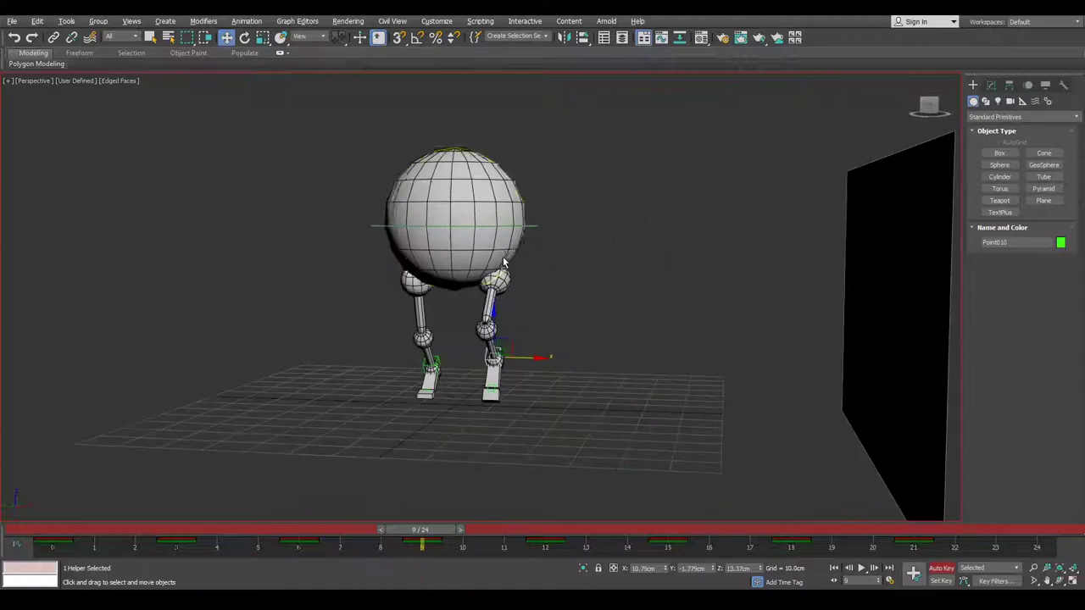
{"action": "key", "text": "ctrl+a"}
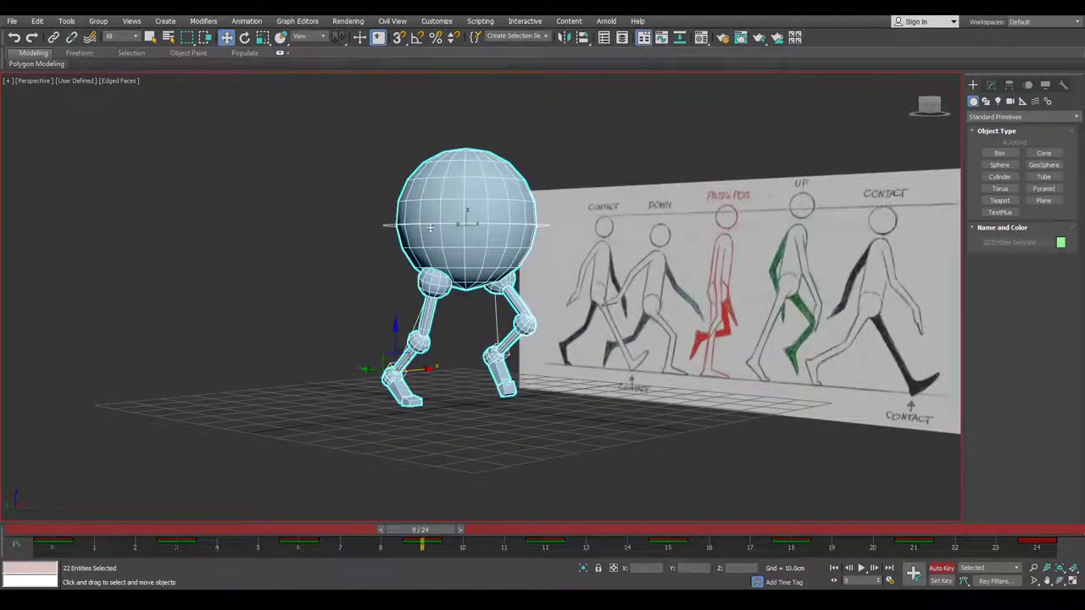
{"action": "left_click", "coordinate": [53, 544]}
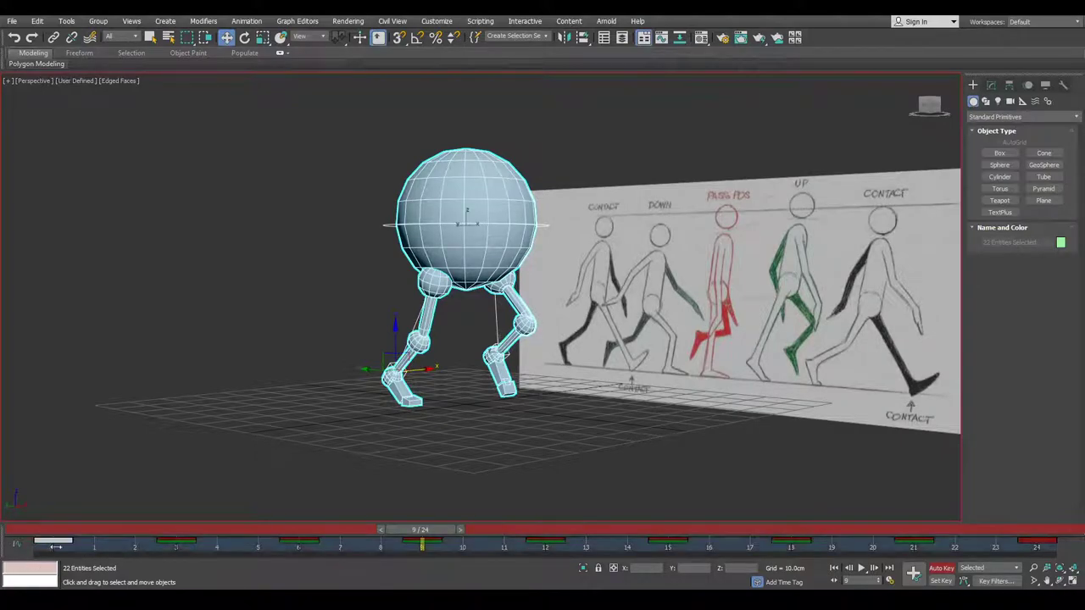
{"action": "left_click_drag", "start_coordinate": [53, 544], "coordinate": [1036, 545], "text": "shift"}
{"action": "left_click", "coordinate": [661, 466]}
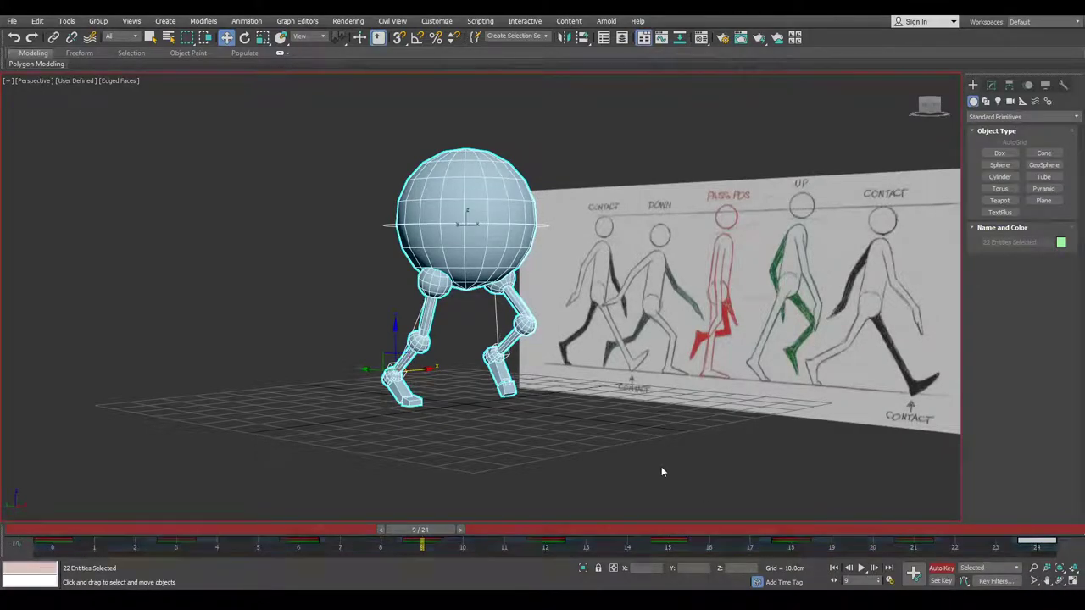
Play the walk cycle and examine the leg motion from the front, the side and close up
{"action": "key", "text": "/"}
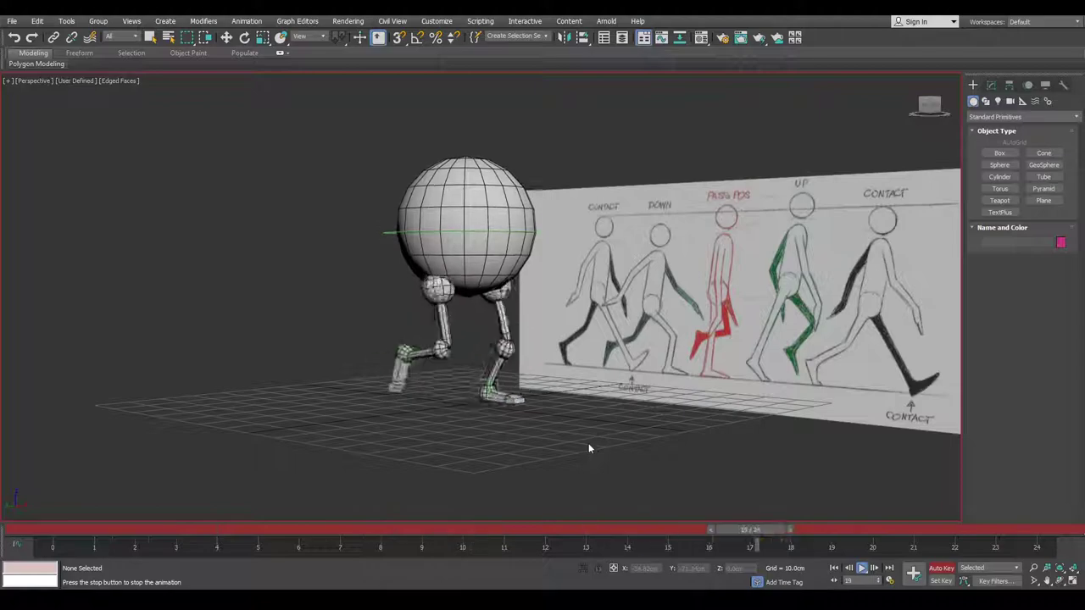
{"action": "mouse_move", "coordinate": [585, 417]}
{"action": "middle_mouse_down", "text": "alt"}
{"action": "mouse_move", "coordinate": [653, 411]}
{"action": "mouse_move", "coordinate": [585, 428]}
{"action": "middle_mouse_up", "text": "alt"}
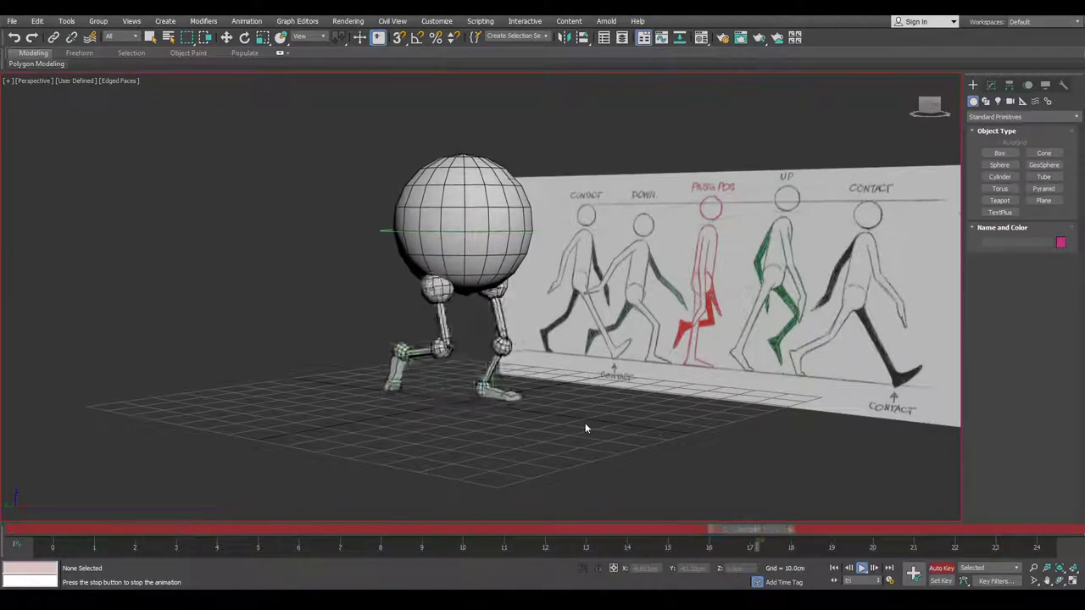
{"action": "scroll", "coordinate": [458, 363], "scroll_direction": "up", "scroll_amount": 3}
{"action": "middle_click_drag", "start_coordinate": [388, 406], "coordinate": [439, 417], "text": "alt"}
{"action": "middle_click_drag", "start_coordinate": [418, 415], "coordinate": [361, 419], "text": "alt"}
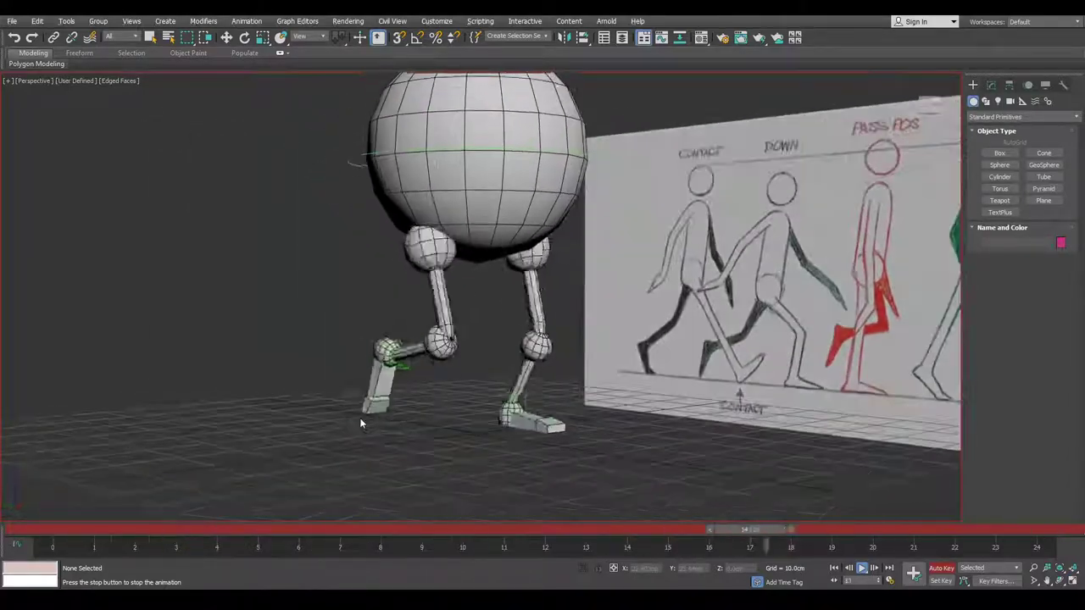
{"action": "middle_click_drag", "start_coordinate": [502, 421], "coordinate": [541, 438], "text": "alt"}
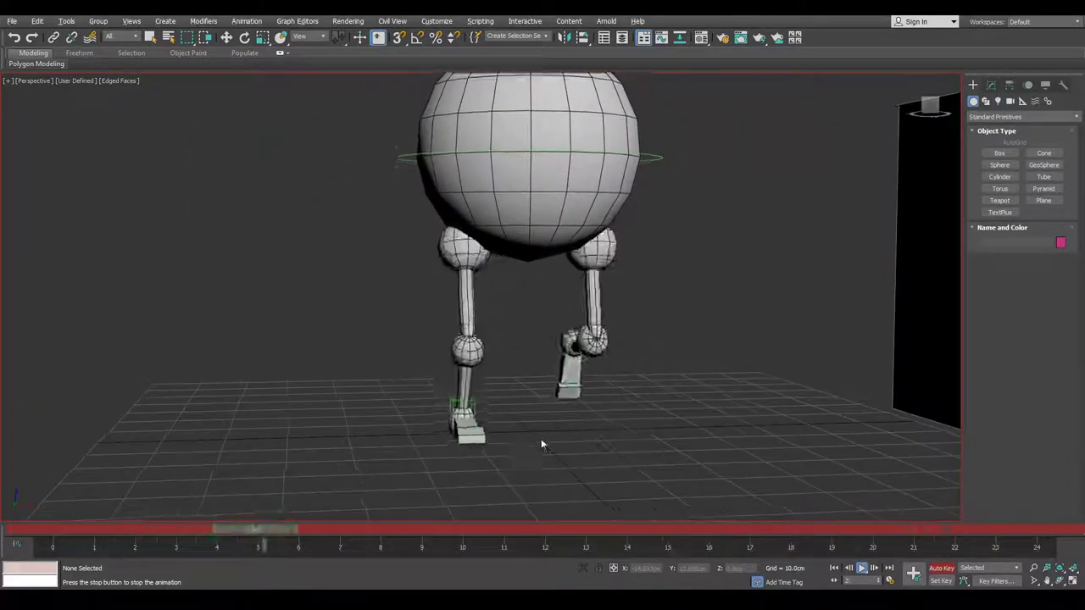
{"action": "scroll", "coordinate": [543, 437], "scroll_direction": "down", "scroll_amount": 5}
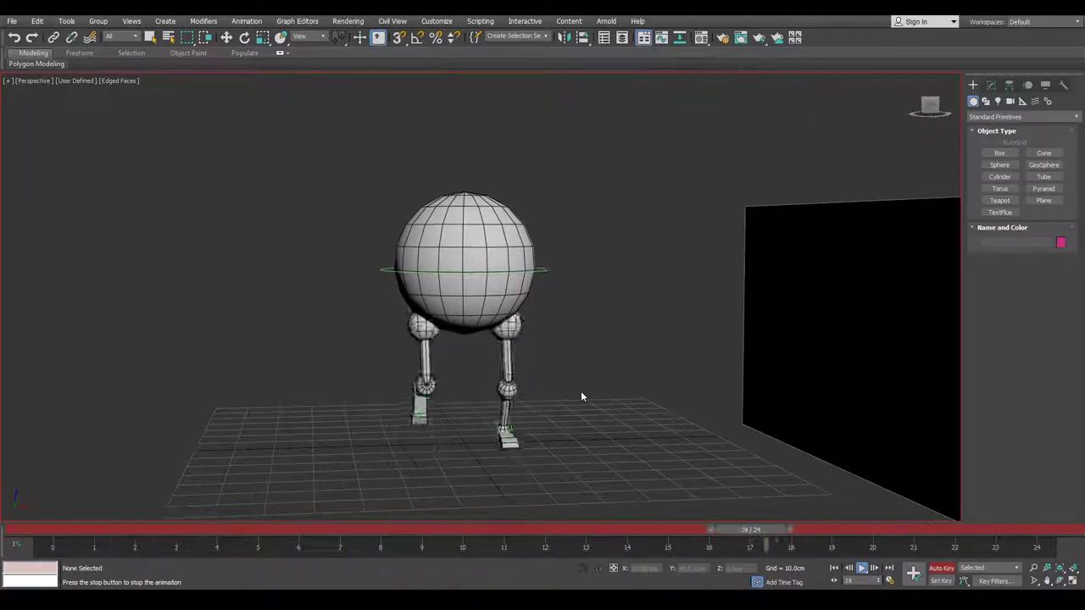
{"action": "middle_click_drag", "start_coordinate": [526, 411], "coordinate": [572, 405], "text": "alt"}
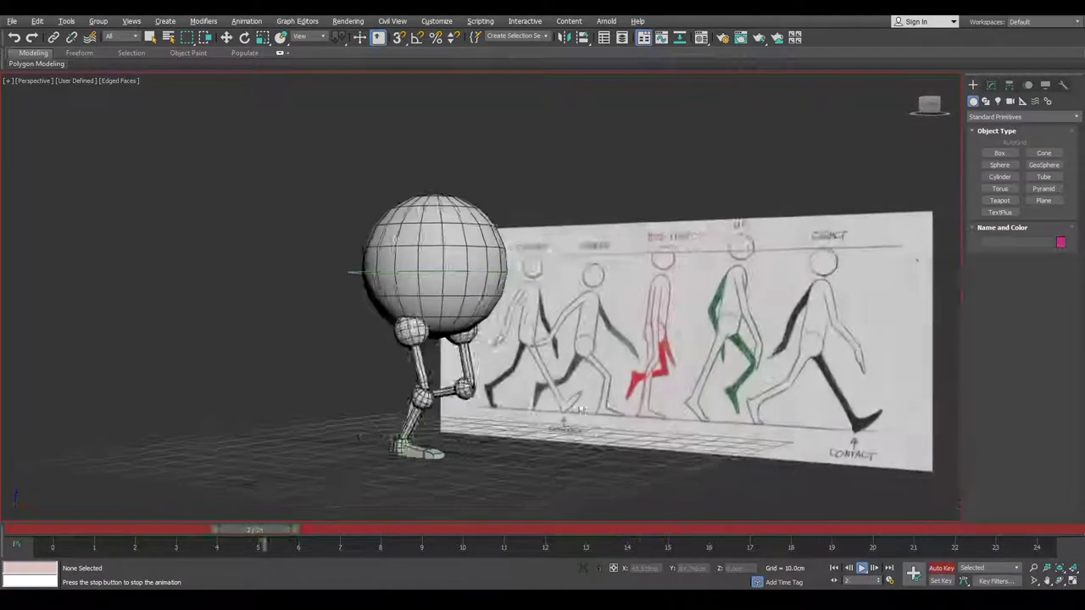